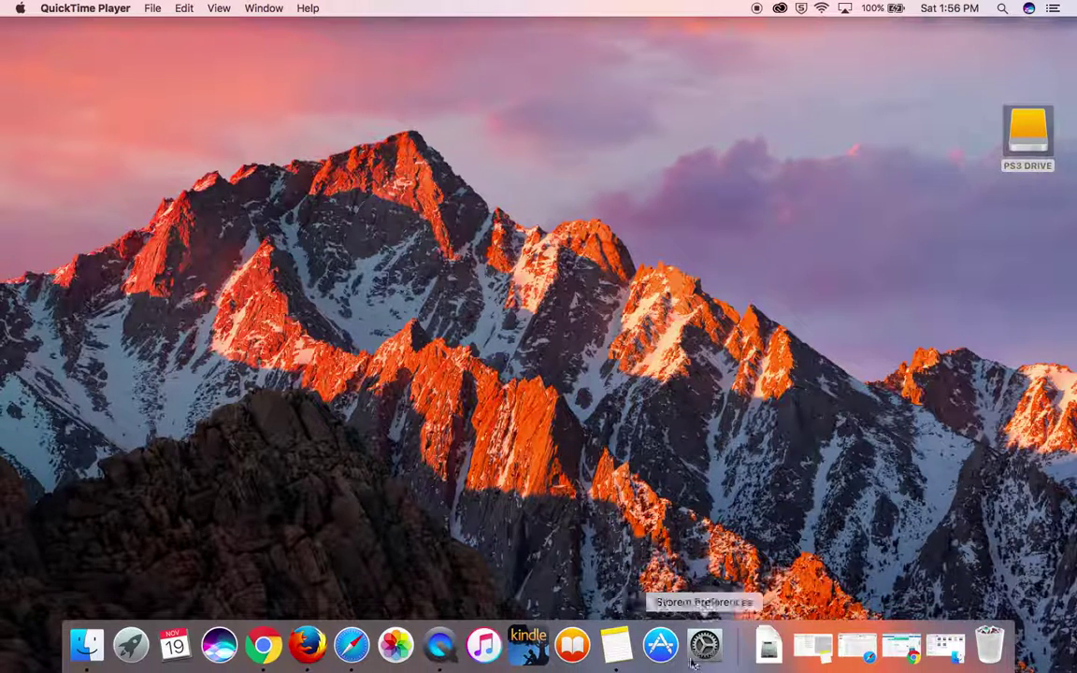
Launch GIMP and create a new image 1300 px wide and 1000 px high.
key("F4")
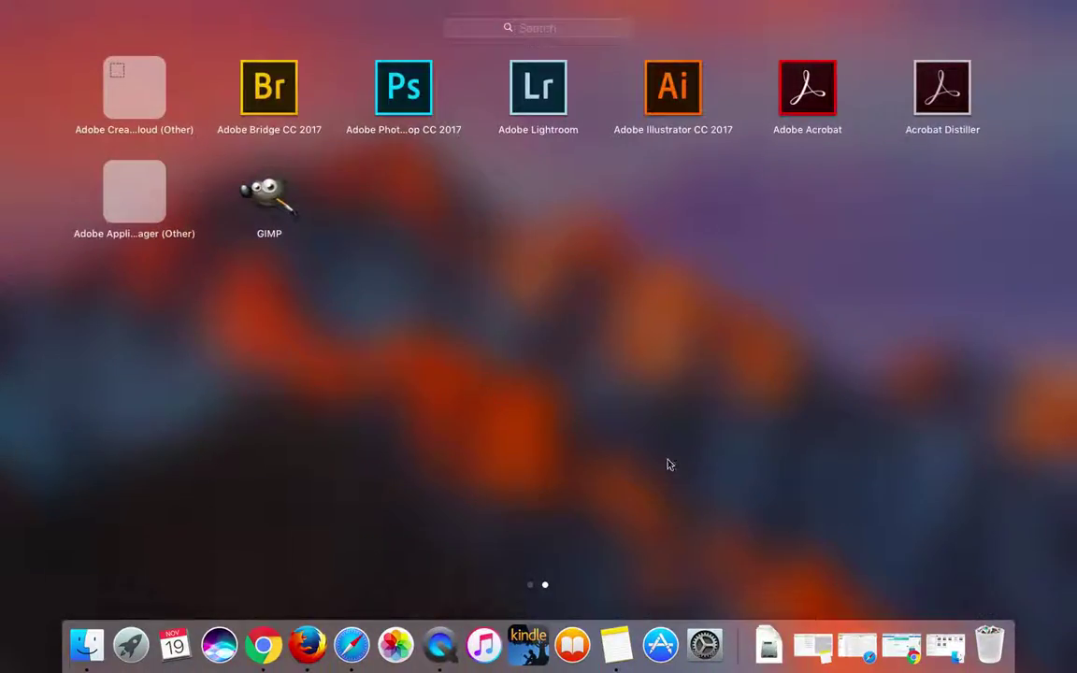
left_click(290, 207)
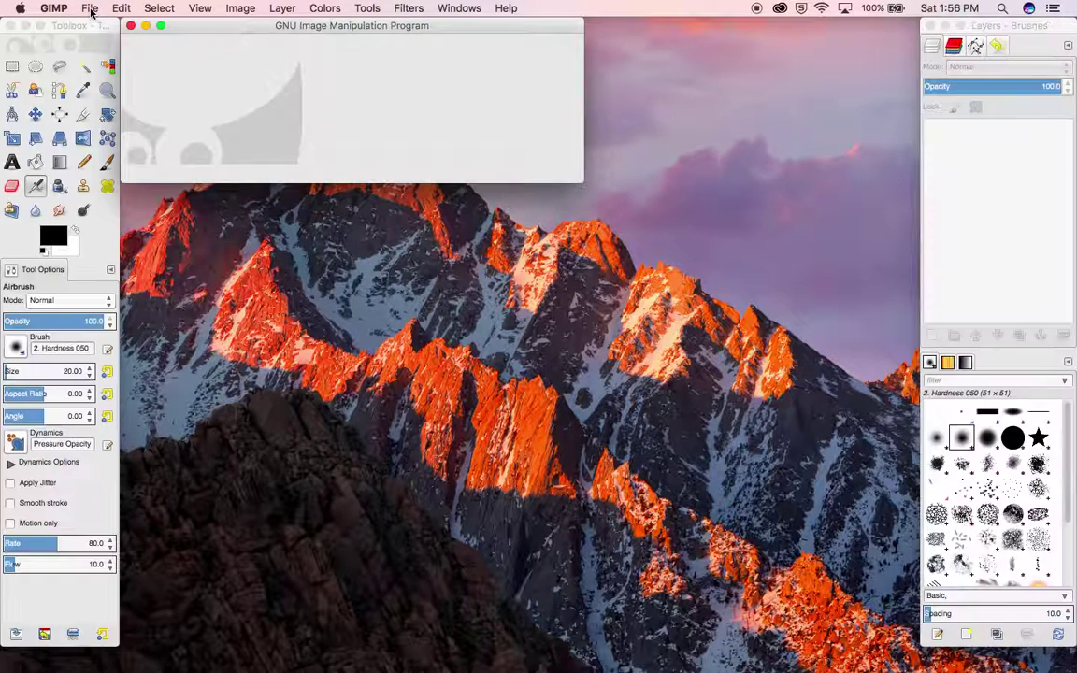
left_click(89, 10)
left_click(109, 28)
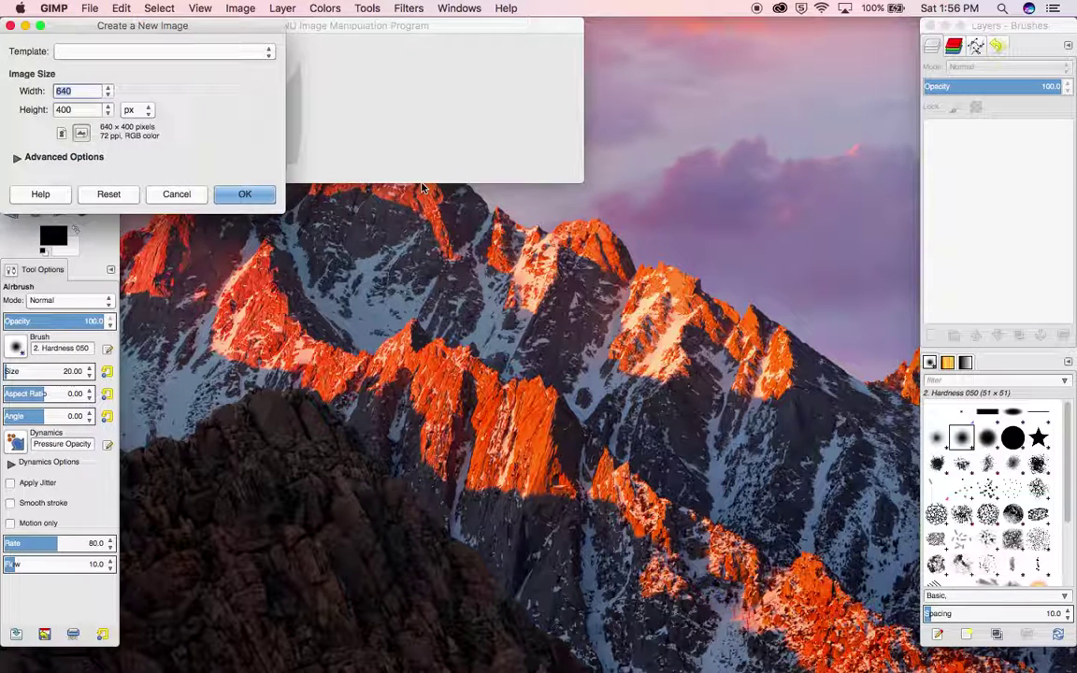
type("1300")
key("Tab")
type("1000")
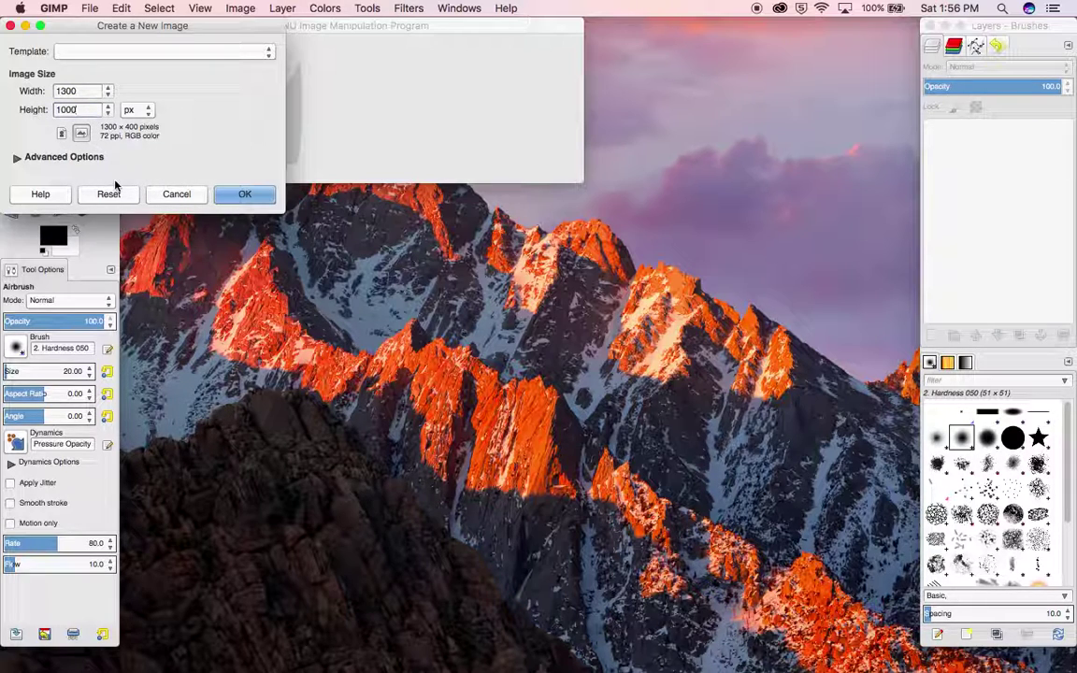
left_click(243, 193)
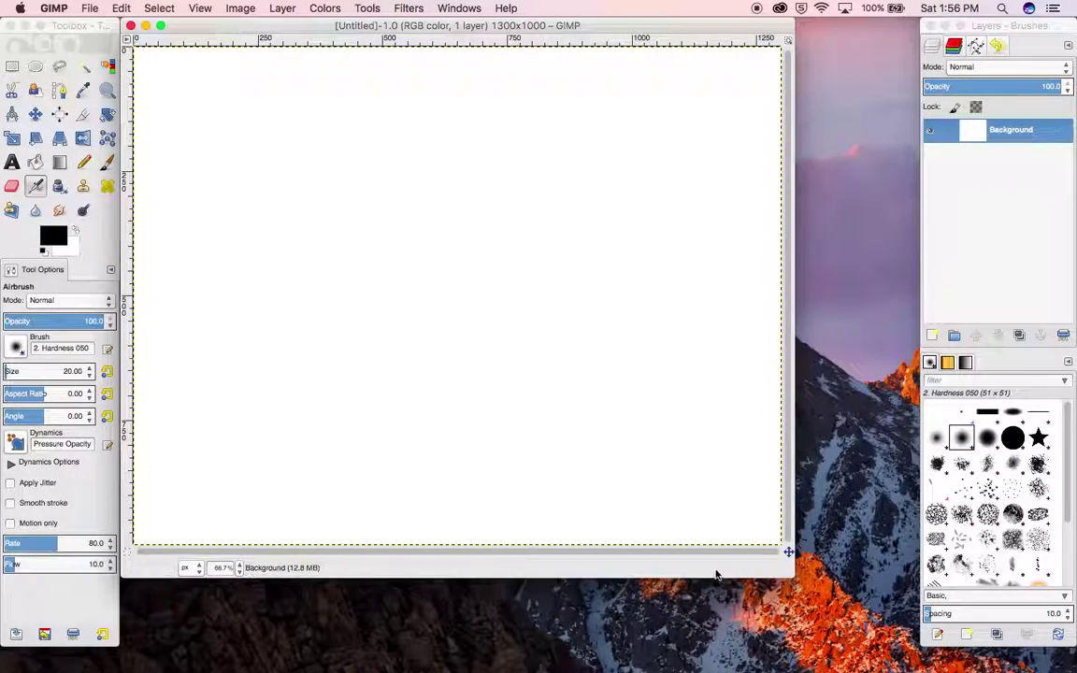
Enlarge the image window to fill the space between the docks and fit the canvas in it.
left_click_drag(802, 581, 912, 661)
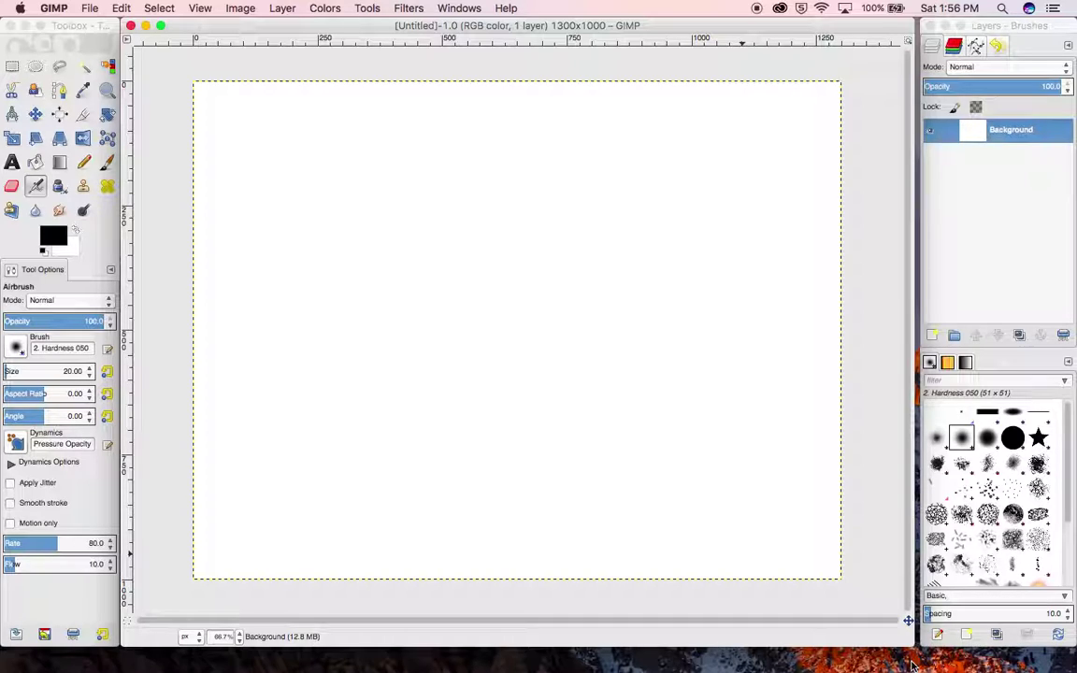
key("ctrl+shift+j")
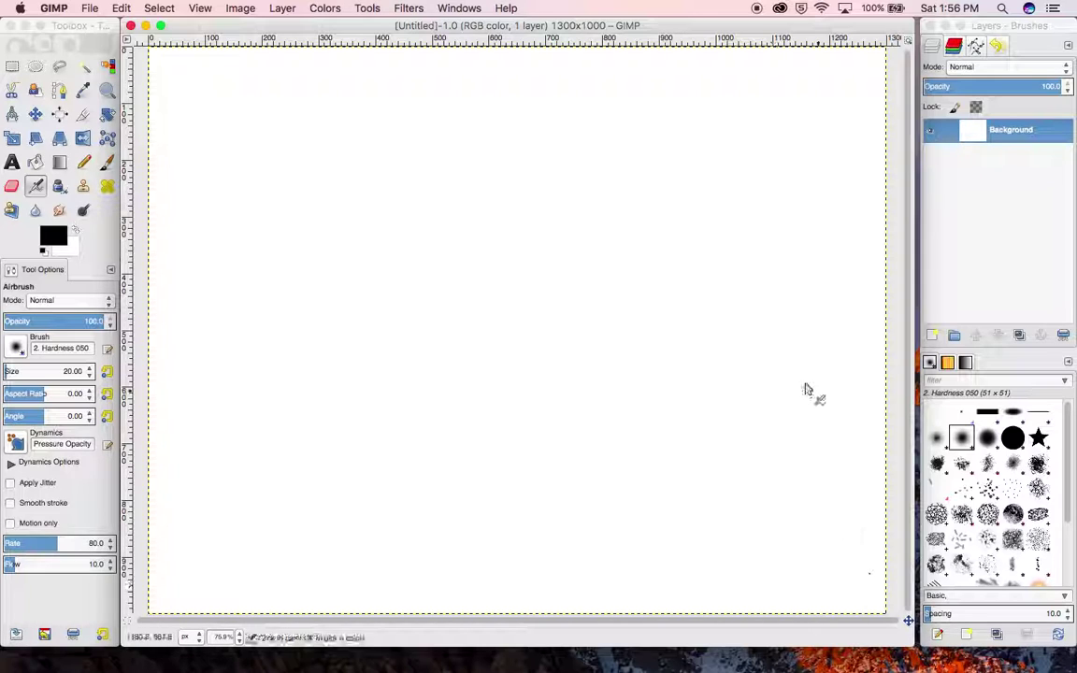
left_click(200, 8)
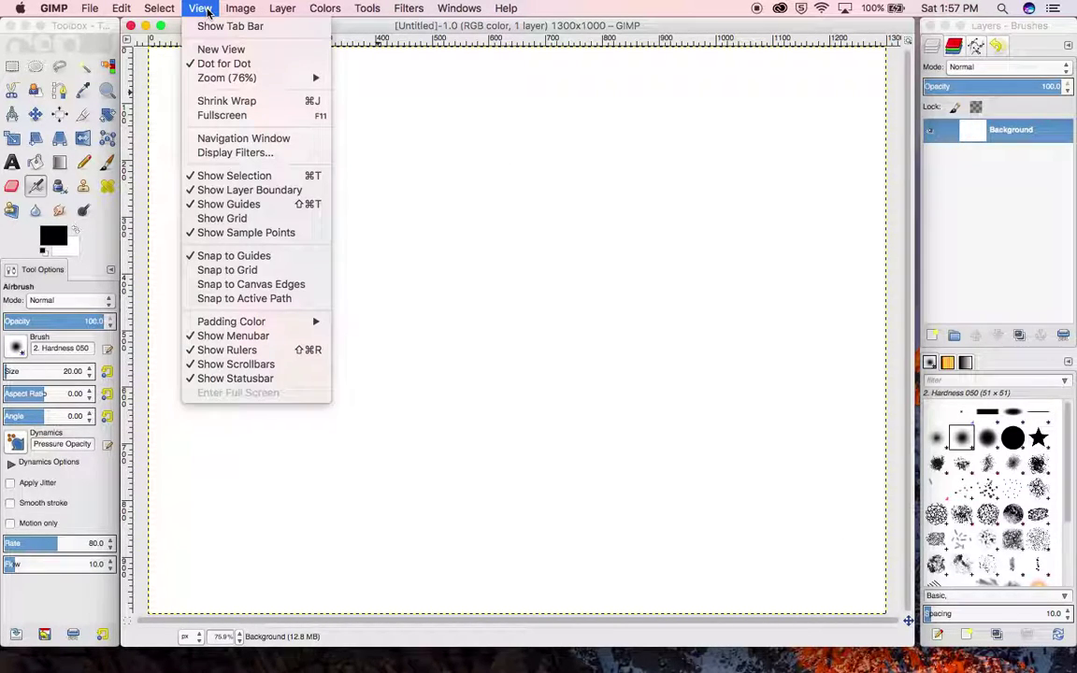
mouse_move(271, 79)
left_click(422, 119)
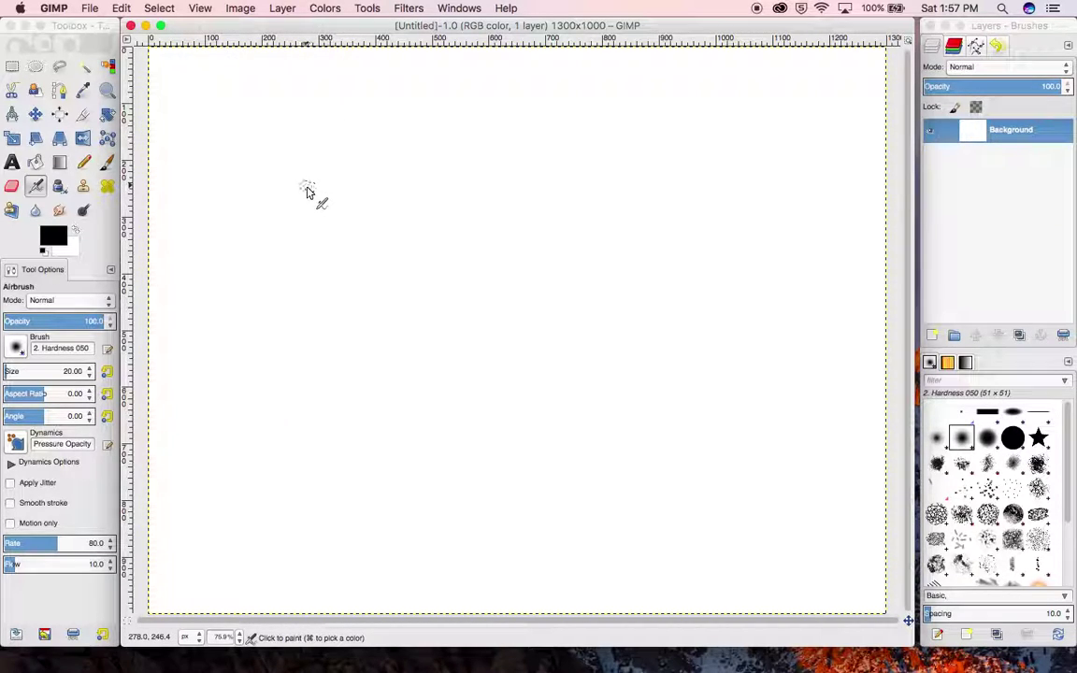
Choose the Pencil tool and set its brush size to 8.
left_click(85, 164)
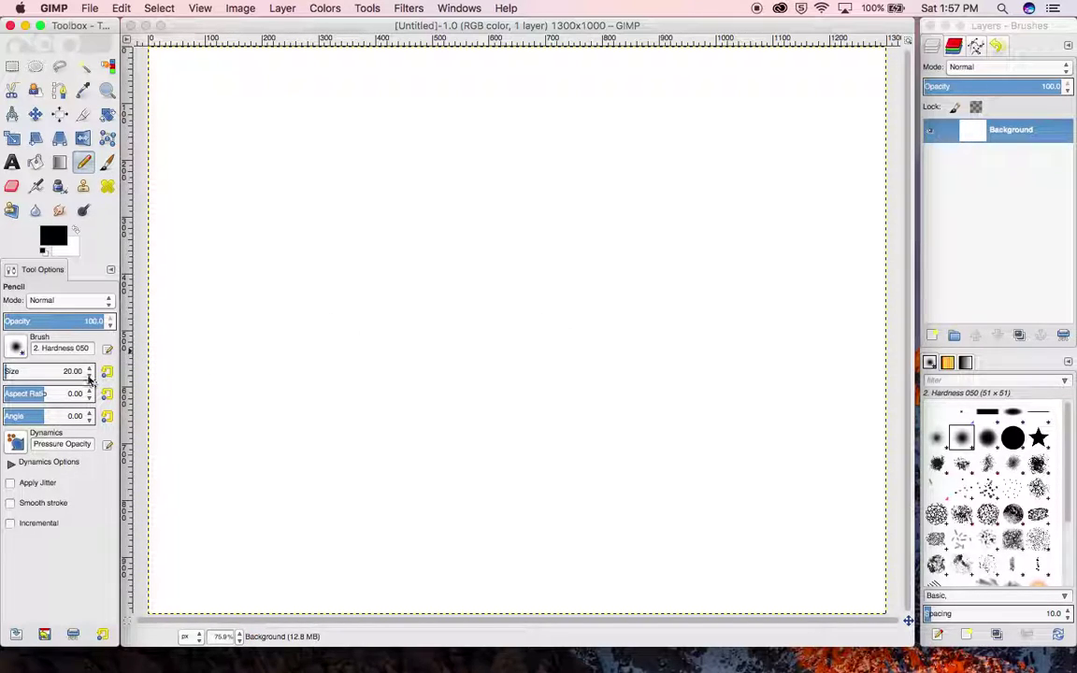
left_click(90, 376)
left_click(91, 376)
left_click(91, 376)
left_click(90, 376)
left_click(91, 375)
left_click(90, 375)
left_click(91, 375)
left_click(91, 375)
left_click(91, 375)
left_click(91, 375)
left_click(91, 375)
left_click(91, 375)
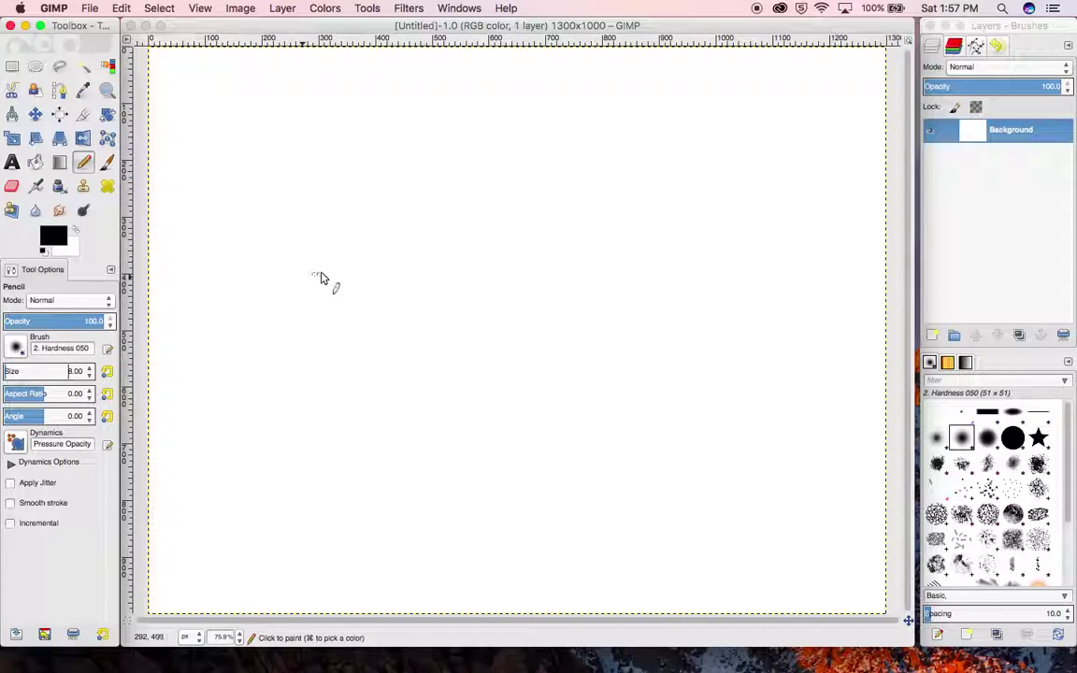
Try a freehand pencil scribble across the middle of the Background layer and undo it.
mouse_move(283, 336)
left_mouse_down()
mouse_move(393, 257)
mouse_move(577, 241)
mouse_move(505, 343)
left_mouse_up()
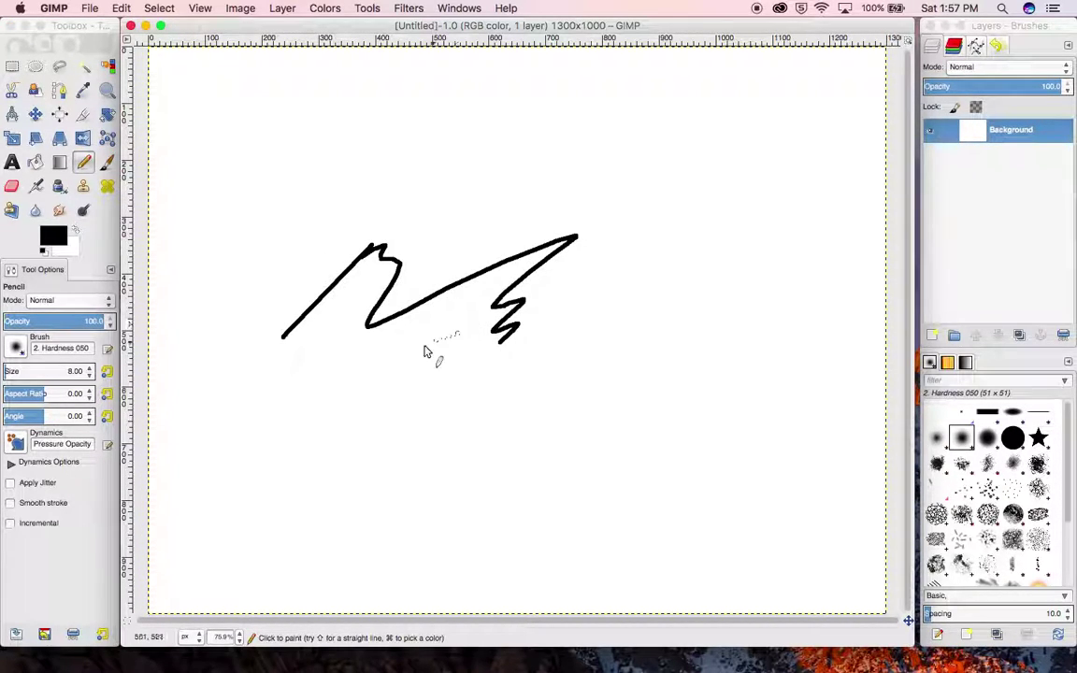
key("a")
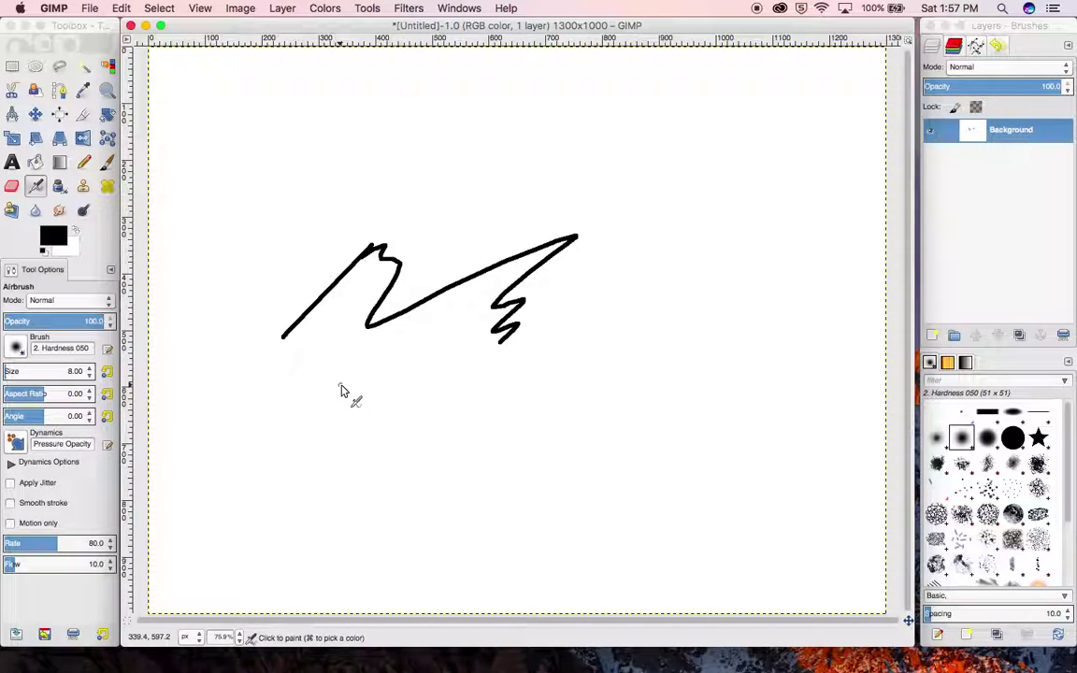
key("n")
key("super+z")
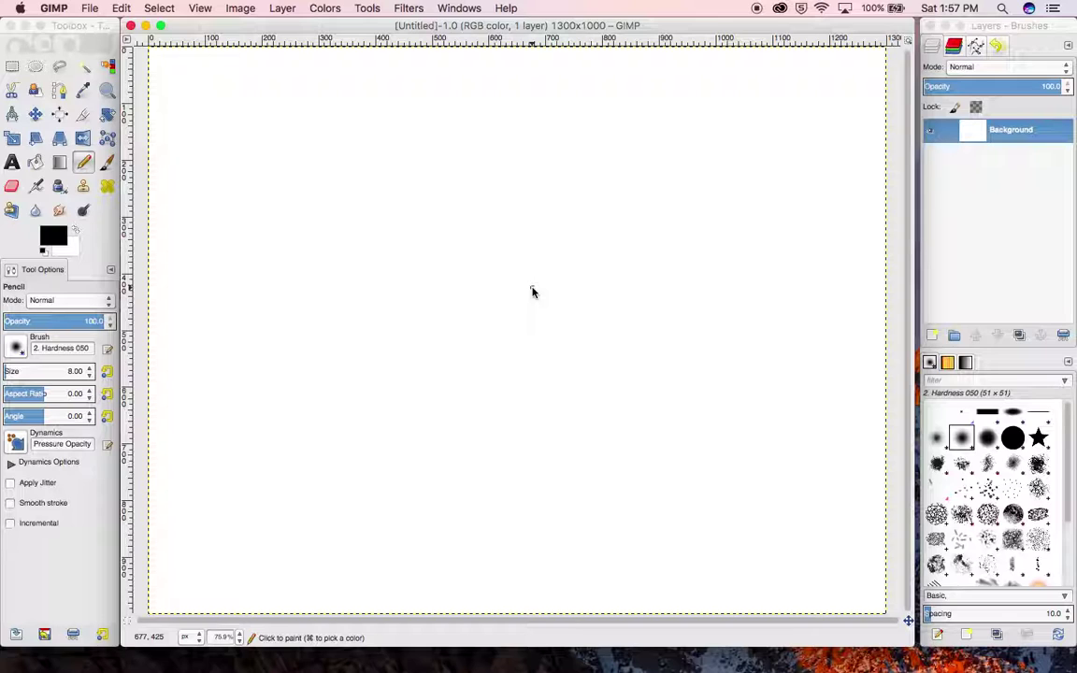
Add a transparent 1300 × 1000 px layer and draw a zigzag and the underlined handwritten word "Pencil" on it.
key("shift+super+n")
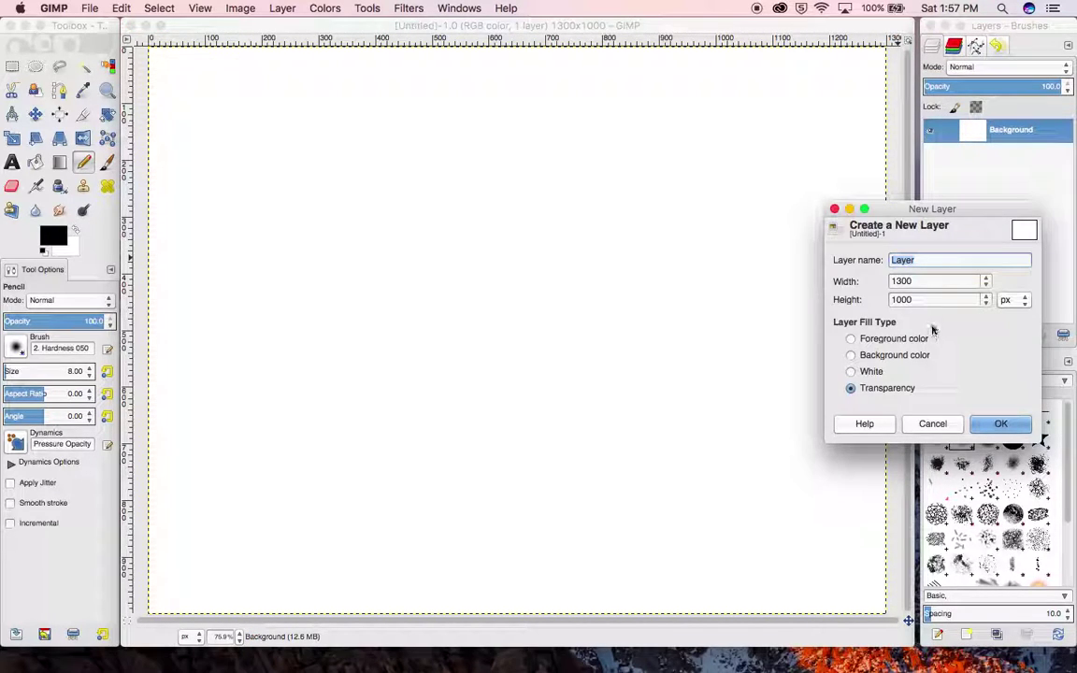
left_click(998, 423)
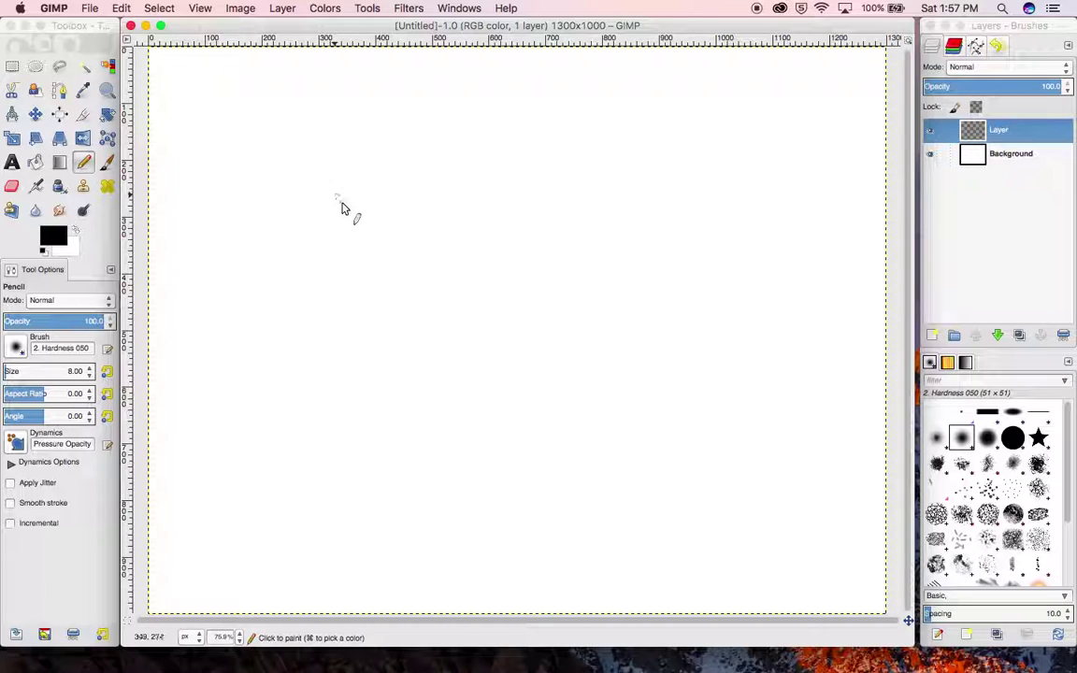
mouse_move(199, 151)
left_mouse_down()
mouse_move(240, 141)
mouse_move(293, 190)
mouse_move(357, 212)
mouse_move(354, 252)
left_mouse_up()
mouse_move(432, 170)
left_mouse_down()
mouse_move(469, 153)
mouse_move(473, 204)
mouse_move(550, 173)
mouse_move(580, 178)
mouse_move(587, 206)
left_mouse_up()
left_click_drag(596, 117, 618, 192)
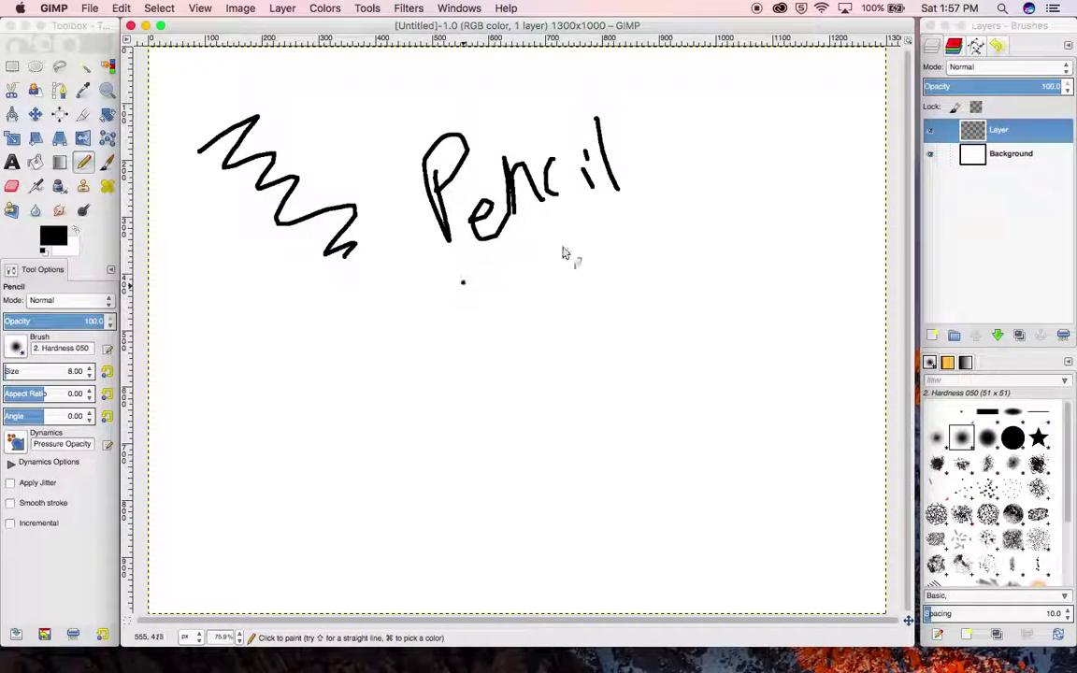
left_click_drag(461, 283, 566, 287)
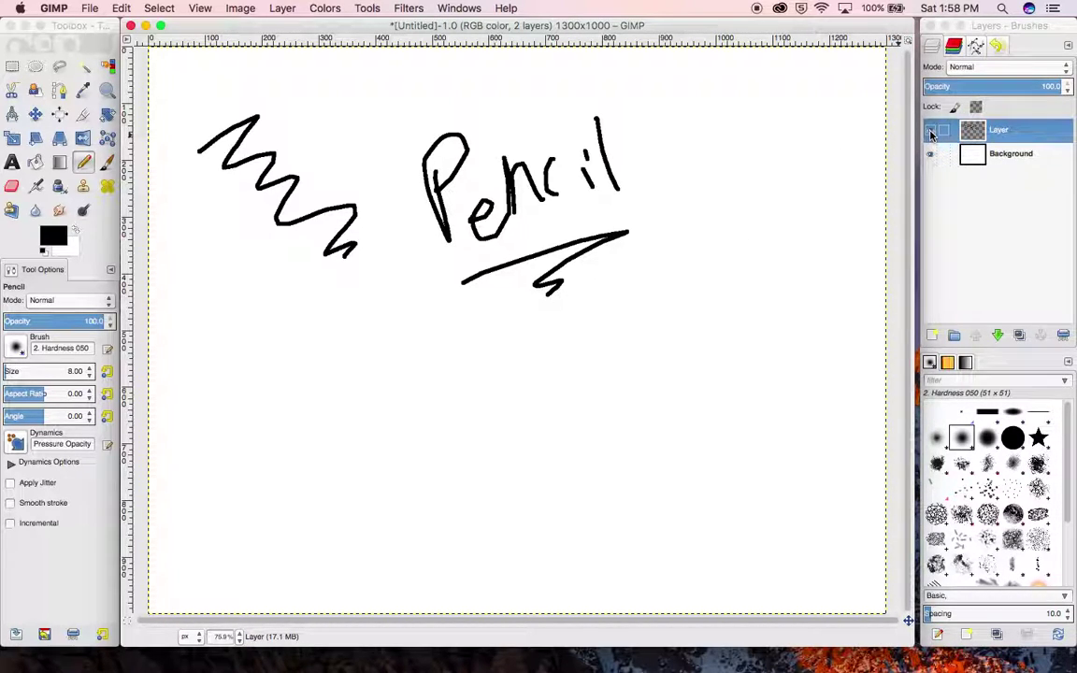
Hide and show the layer with the pencil drawing twice to compare the canvas with and without it.
left_click(930, 133)
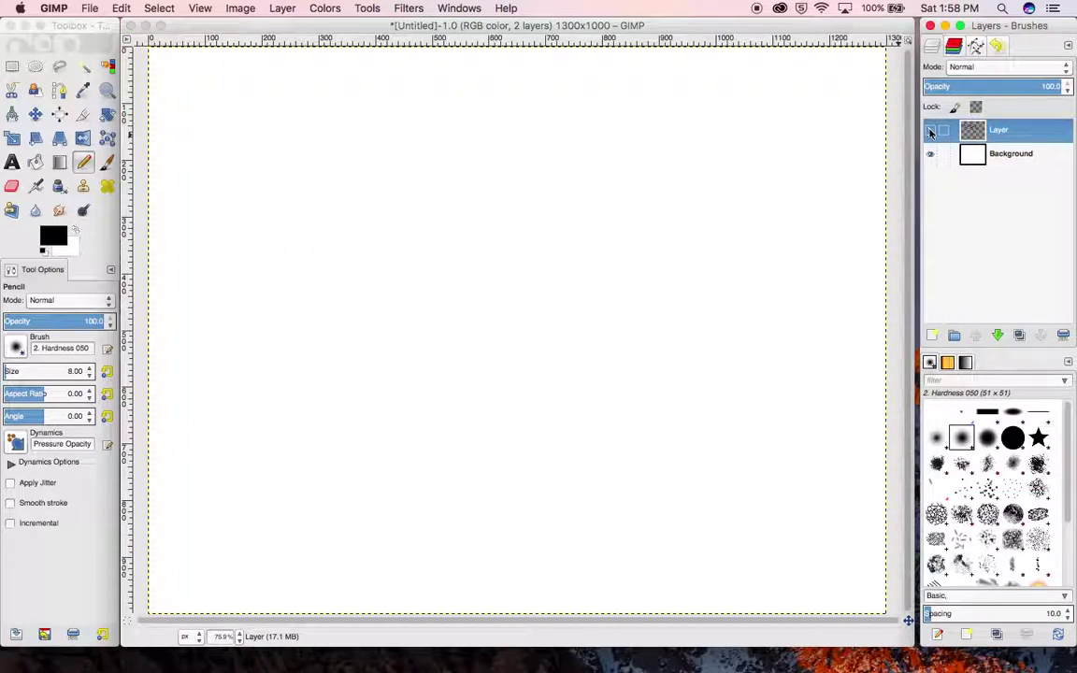
left_click(930, 133)
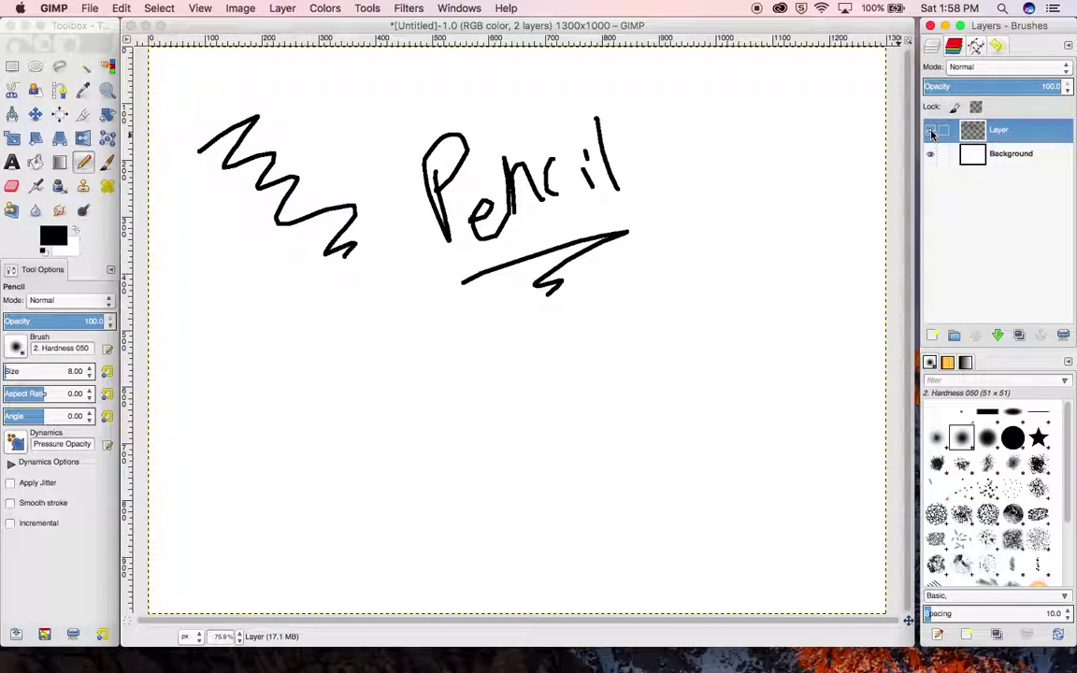
left_click(930, 133)
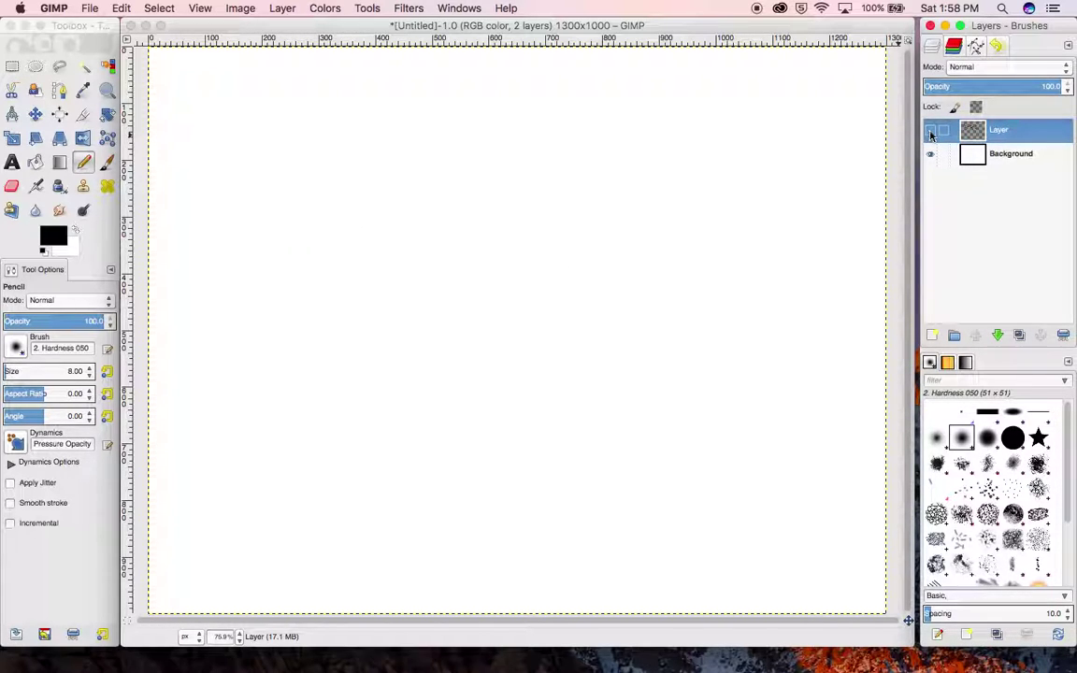
left_click(930, 133)
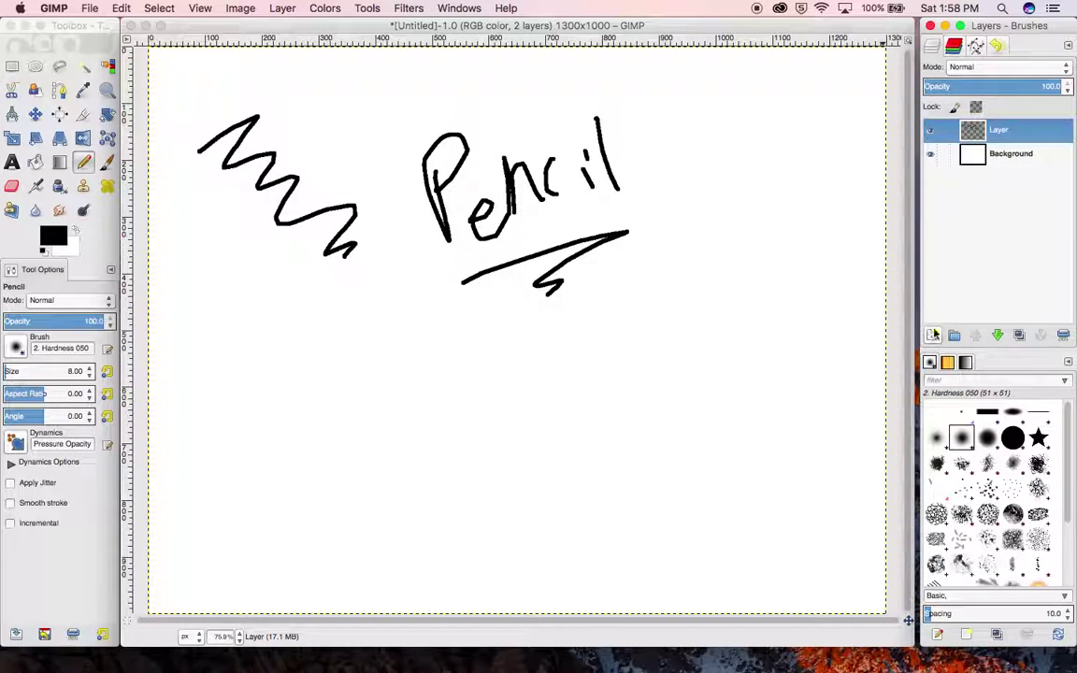
Add another layer above the pencil drawing and rename the drawing's layer "Pencil".
left_click(932, 335)
left_click(997, 424)
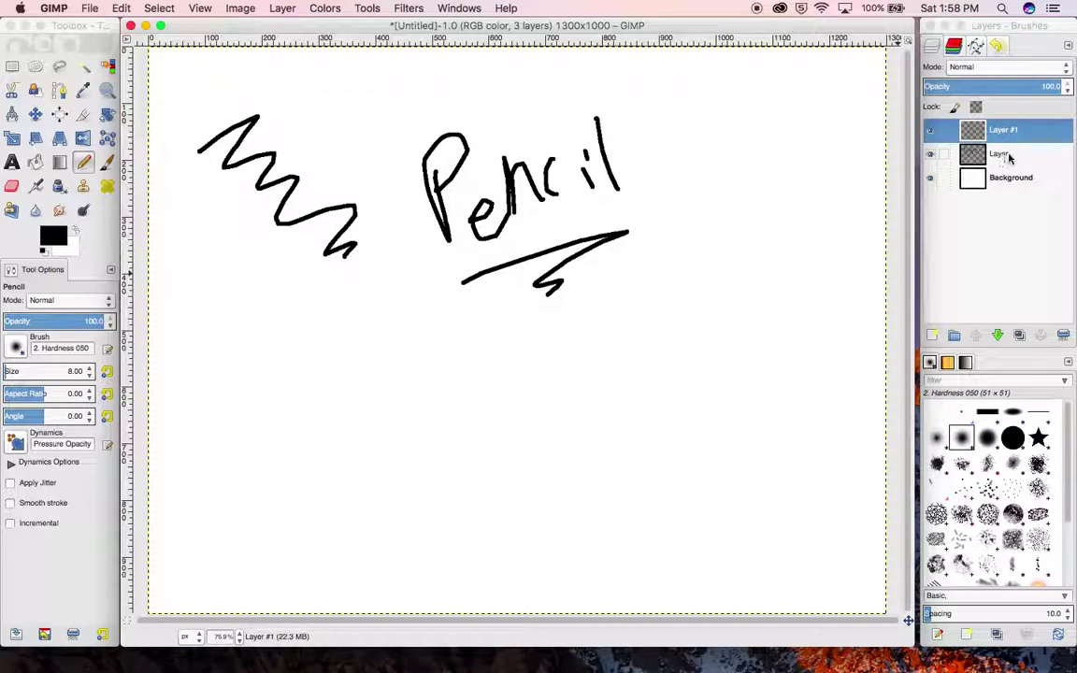
left_click(1007, 155)
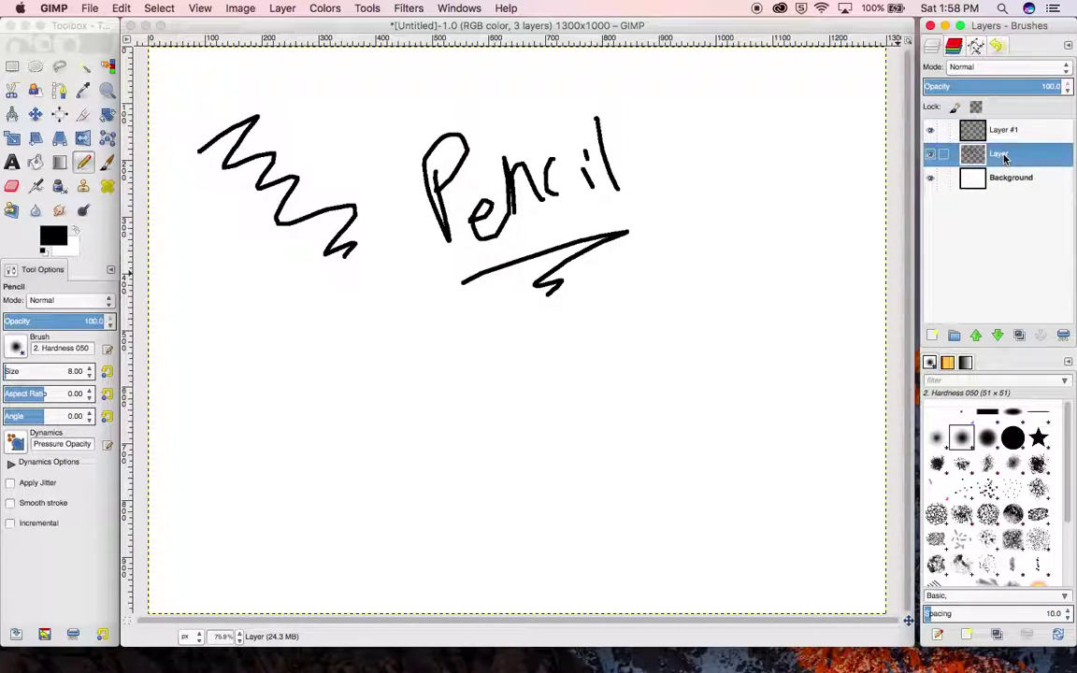
double_click(1004, 156)
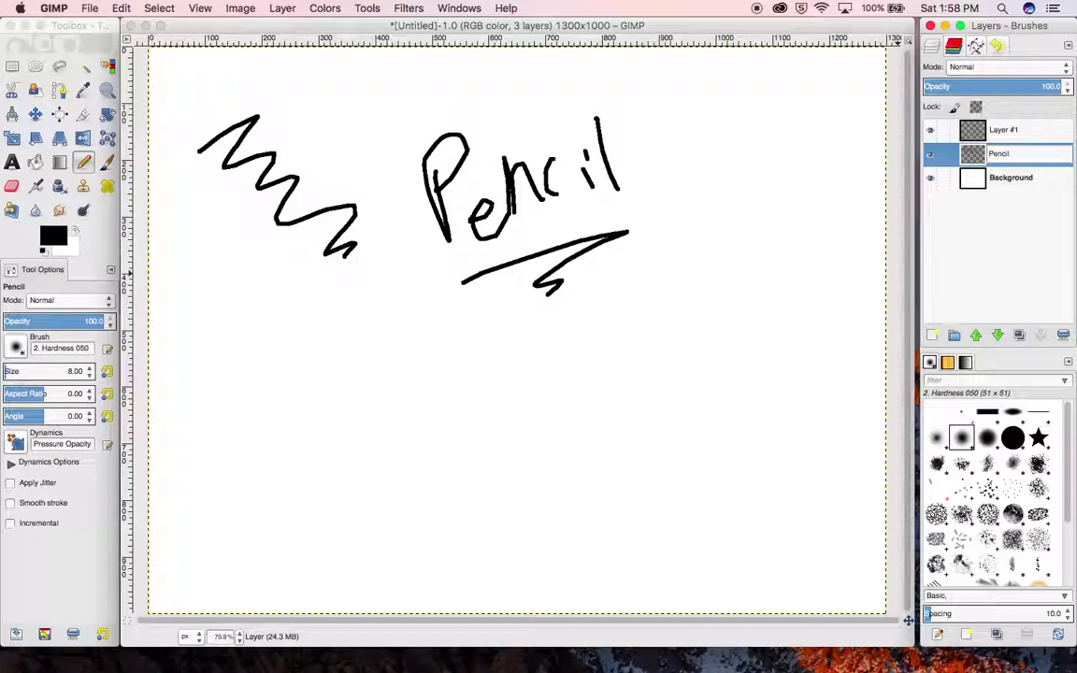
key("Return")
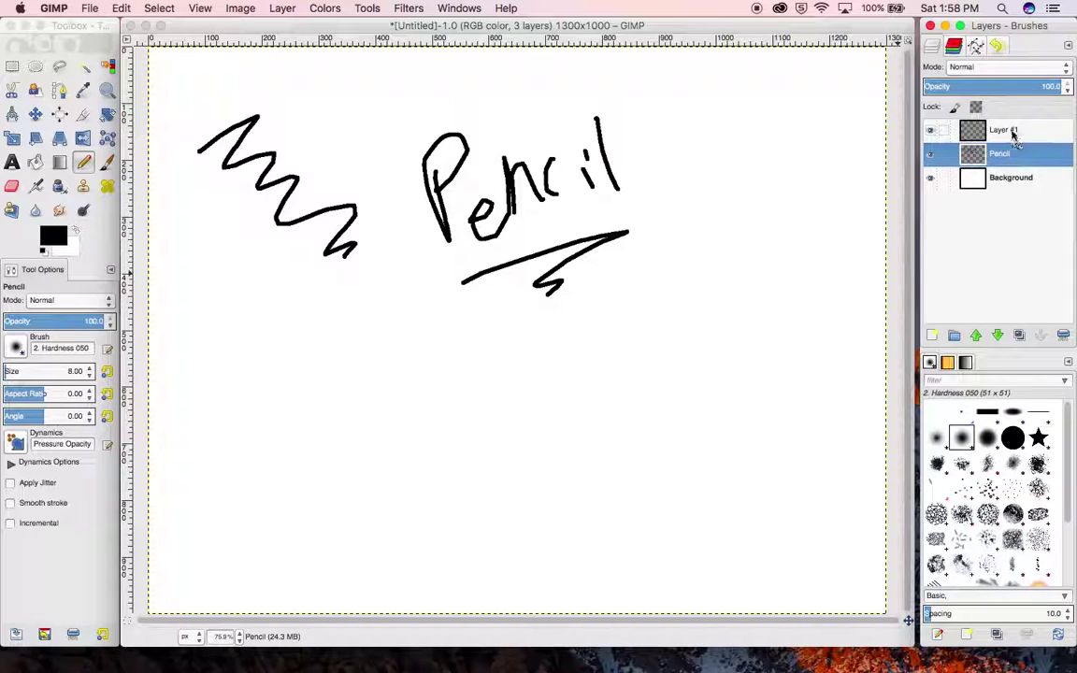
Rename the new topmost layer "Brush".
left_click(1014, 132)
left_click(1014, 132)
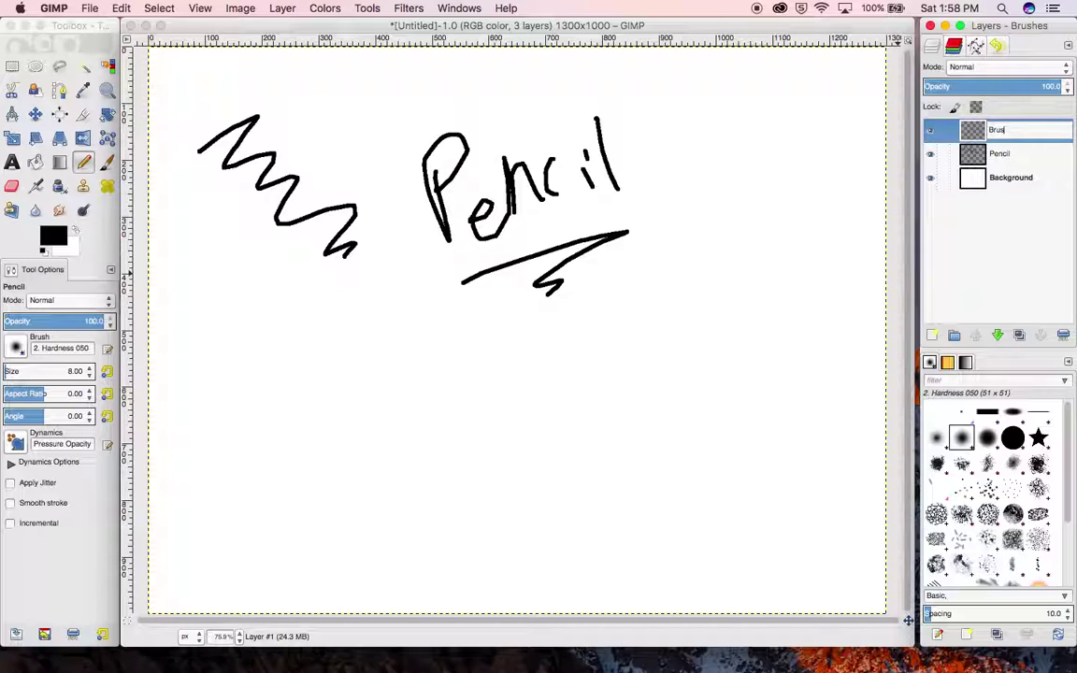
key("Return")
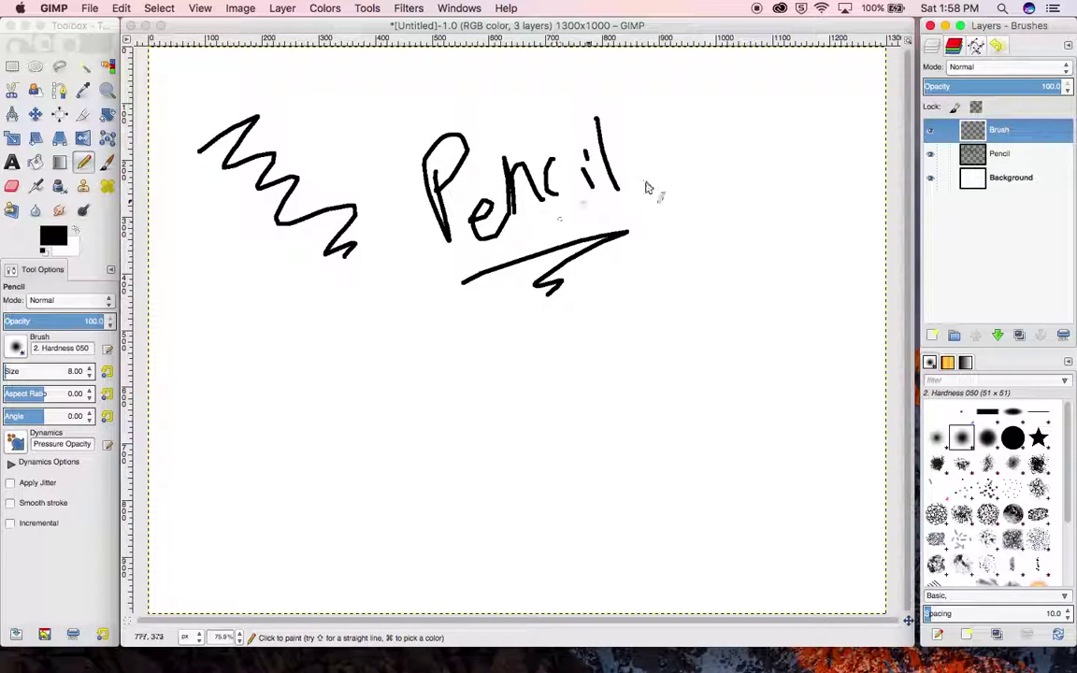
Hide the Pencil layer, try freehand pencil scribbles on the Brush layer and undo them.
left_click(929, 154)
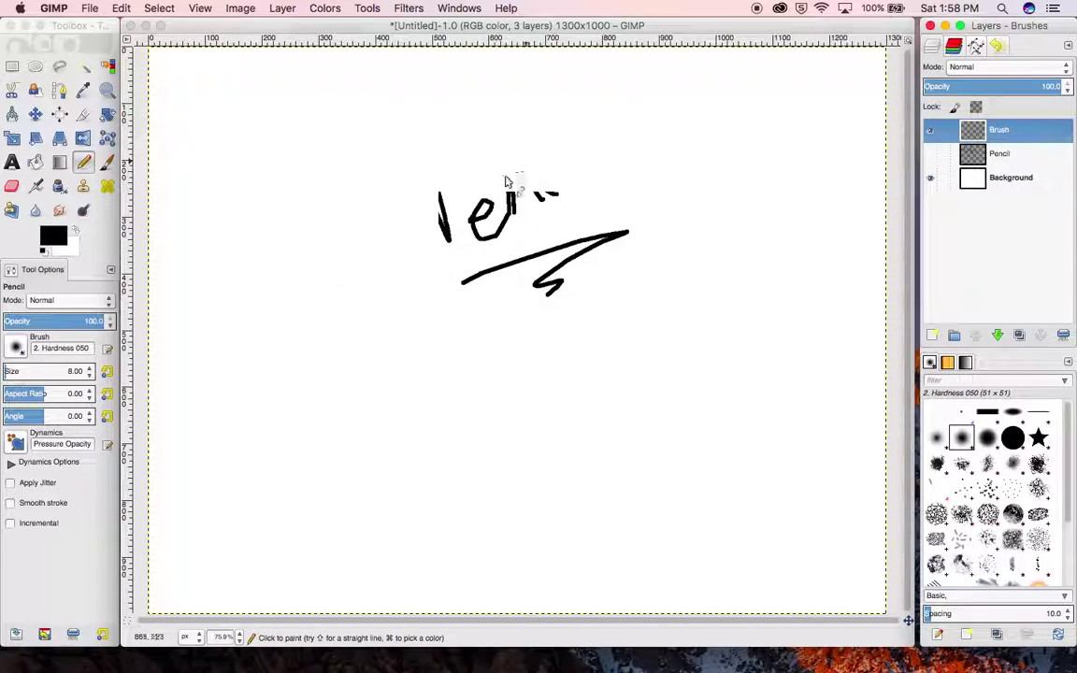
mouse_move(255, 211)
left_mouse_down()
mouse_move(333, 165)
mouse_move(338, 198)
mouse_move(413, 177)
mouse_move(390, 240)
left_mouse_up()
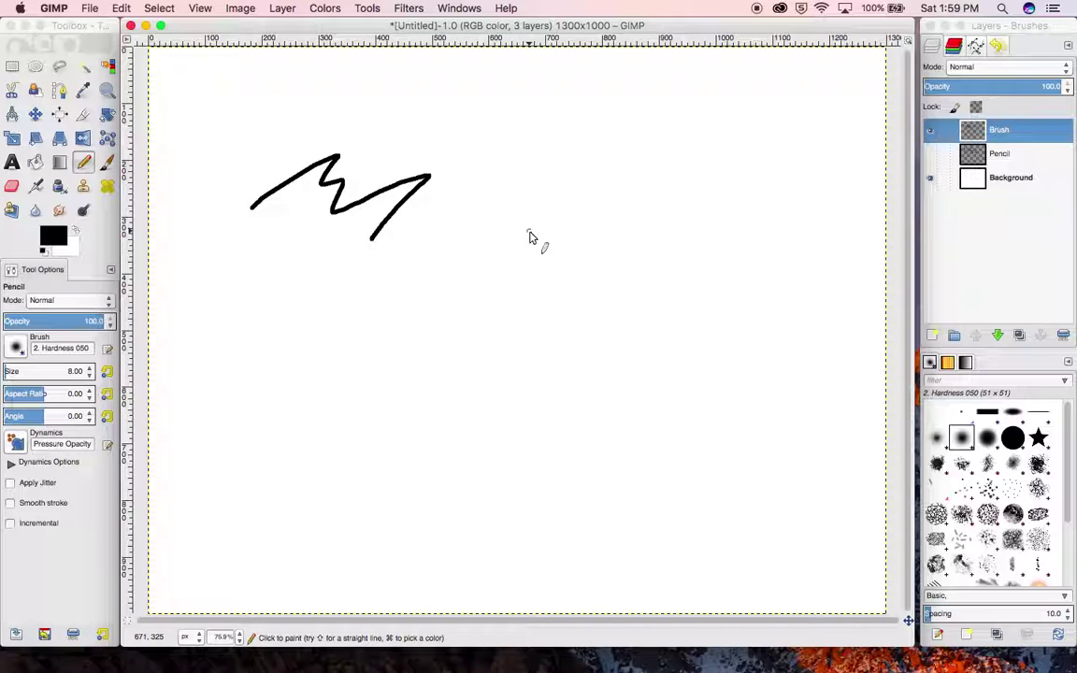
key("super+z")
key("super+z")
key("super+z")
key("super+z")
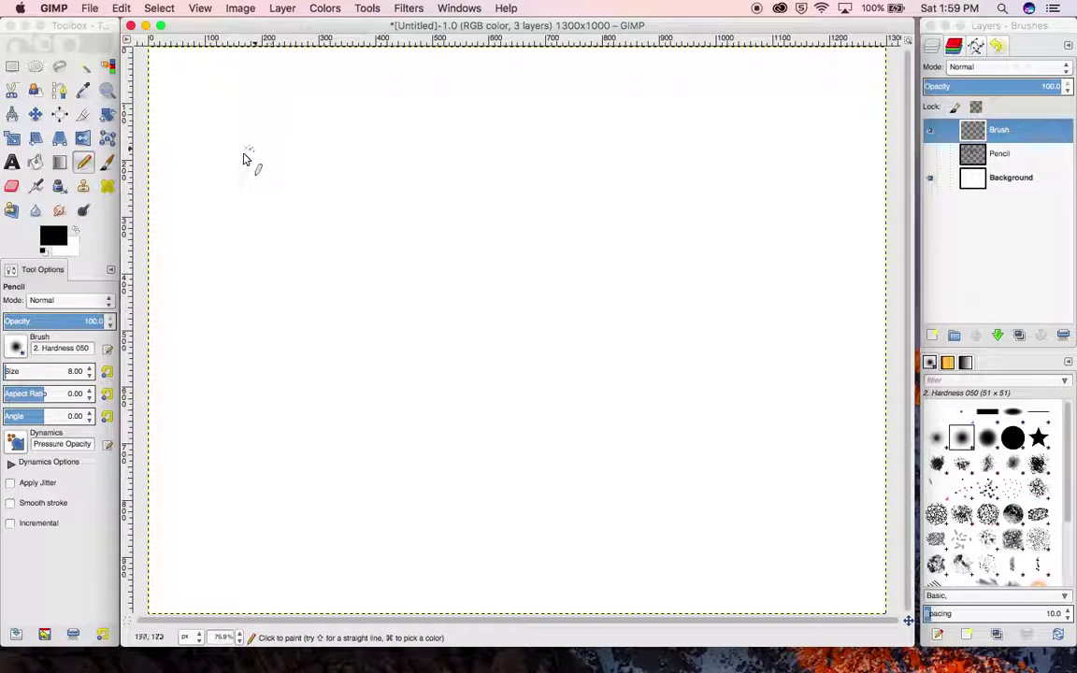
mouse_move(216, 190)
left_mouse_down()
mouse_move(341, 140)
mouse_move(300, 234)
mouse_move(477, 205)
mouse_move(388, 299)
left_mouse_up()
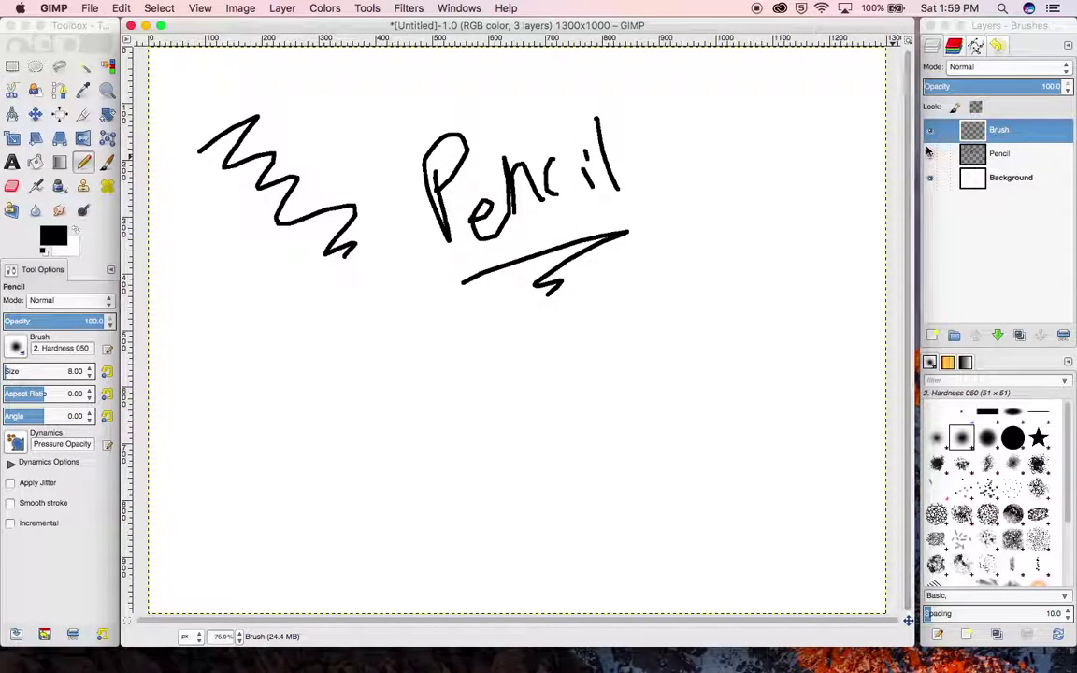
Hide the Pencil layer and choose the 2. Star brush at size 34.
left_click(929, 154)
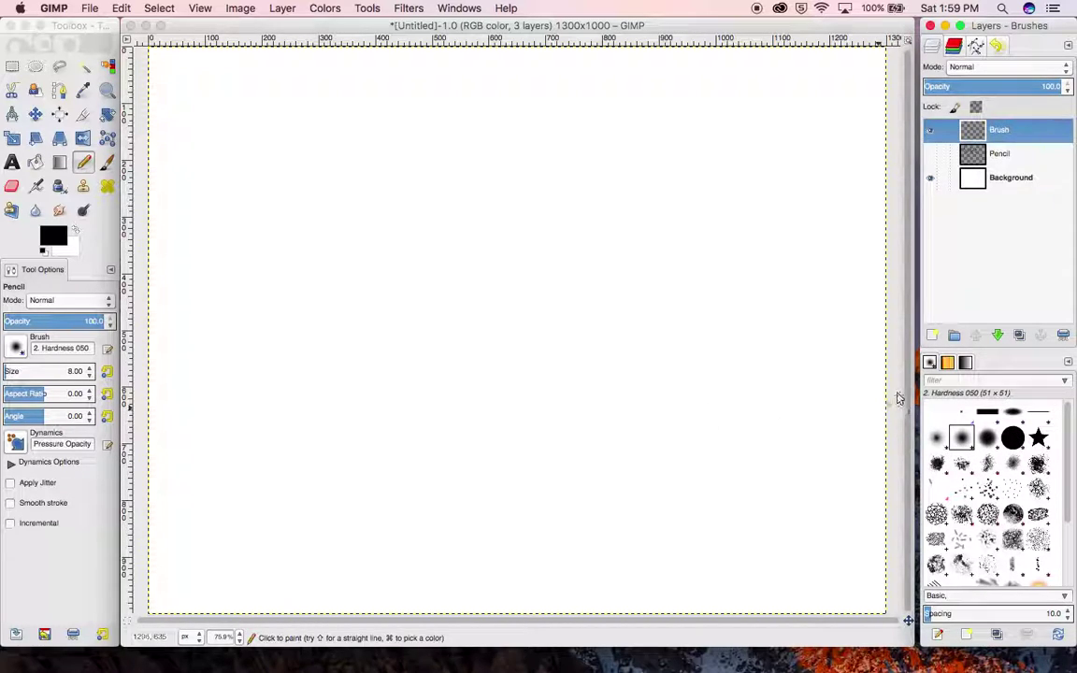
left_click(1038, 438)
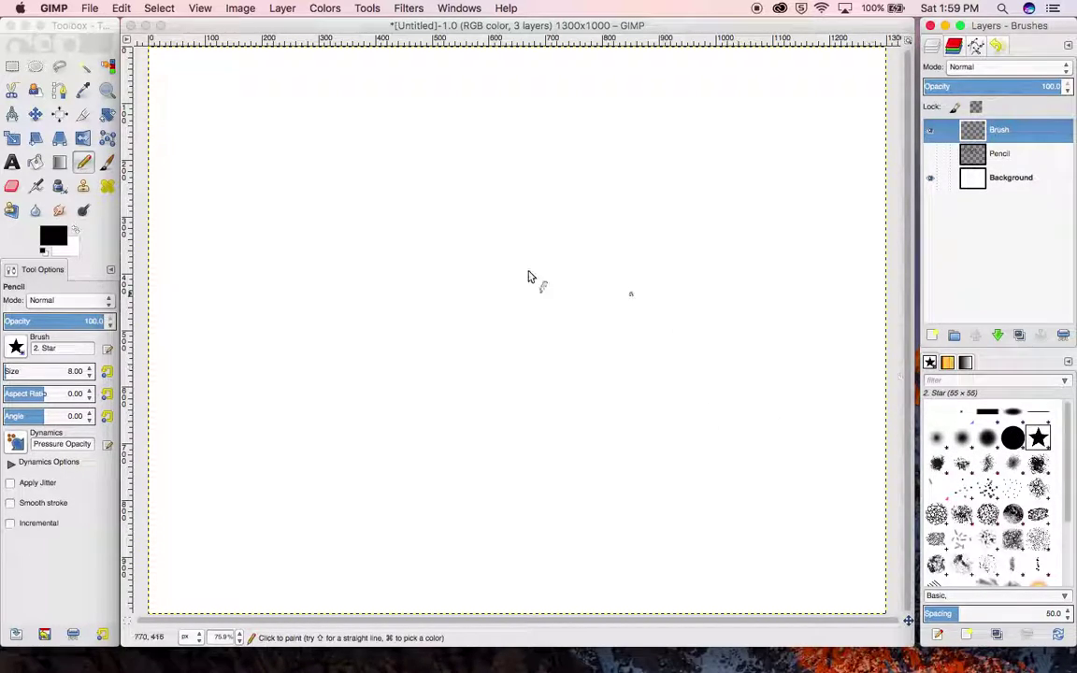
scroll(94, 371, "up", 10)
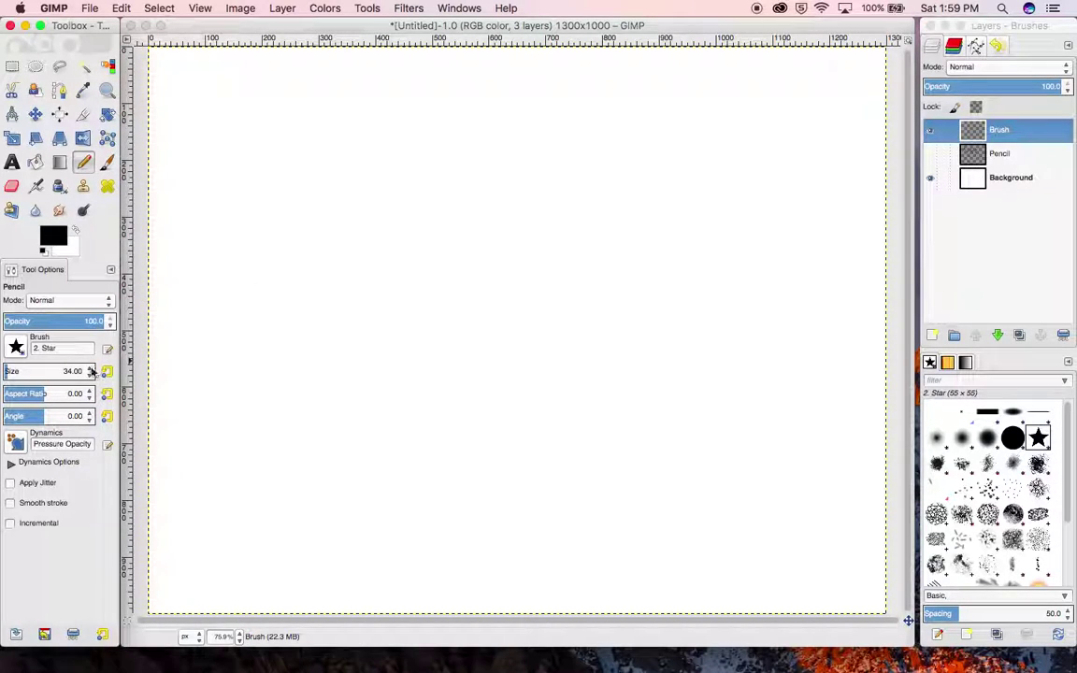
Set the star brush size to 87, try a single star and a stroke on the Brush layer, and undo both.
scroll(94, 371, "up", 5)
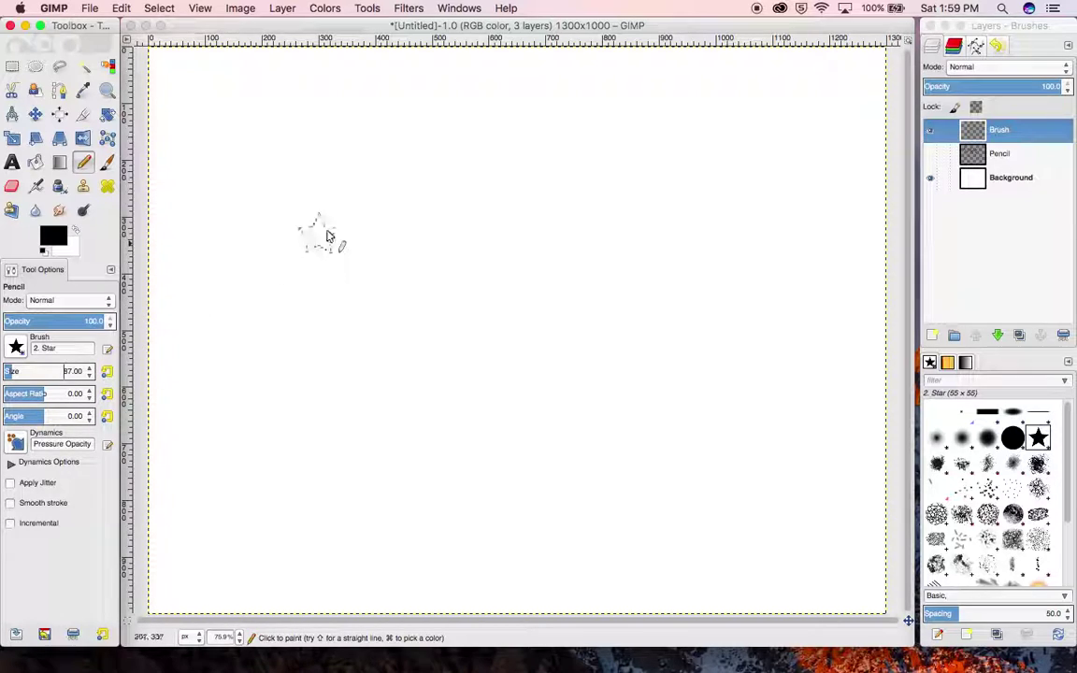
left_click(340, 220)
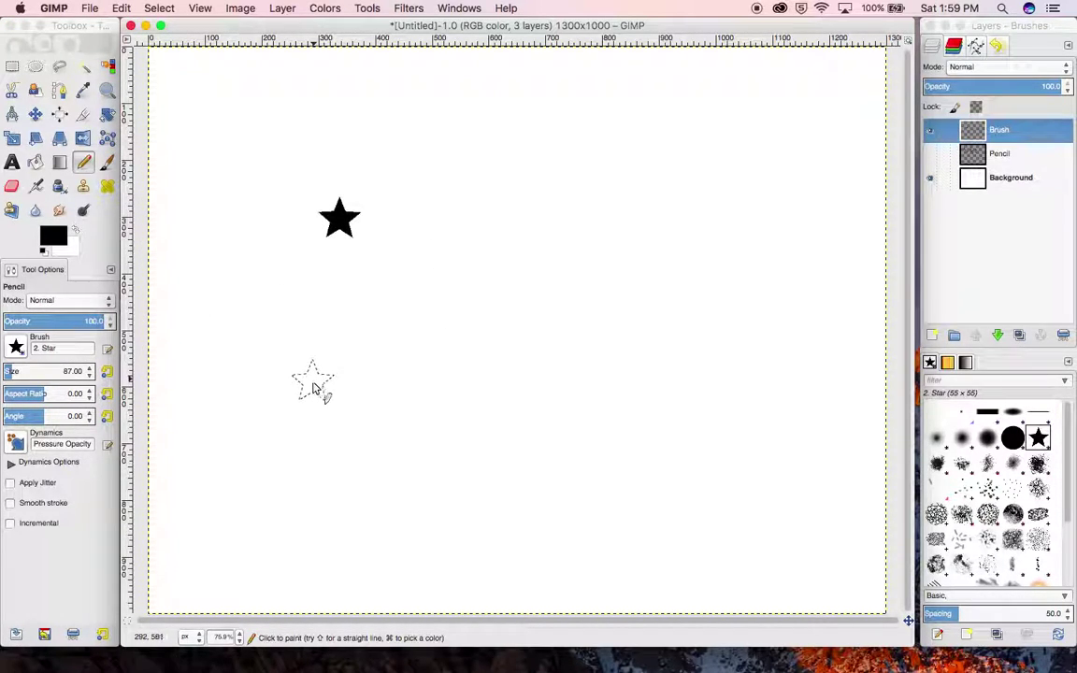
mouse_move(290, 409)
left_mouse_down()
mouse_move(543, 272)
mouse_move(488, 379)
mouse_move(699, 391)
left_mouse_up()
key("super+z")
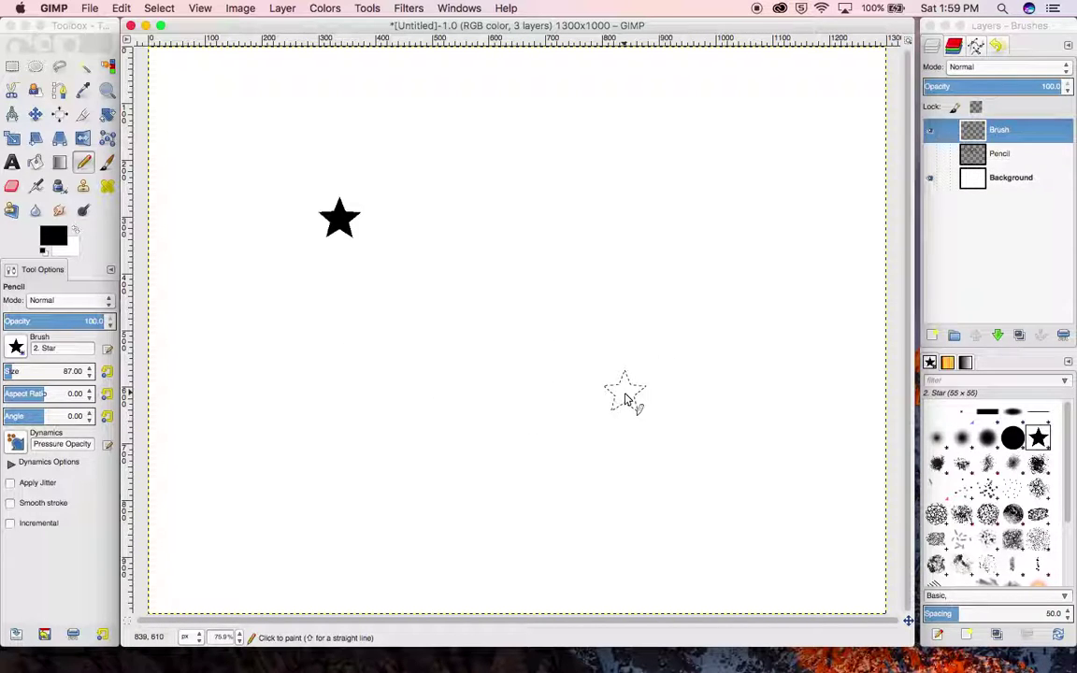
key("super+z")
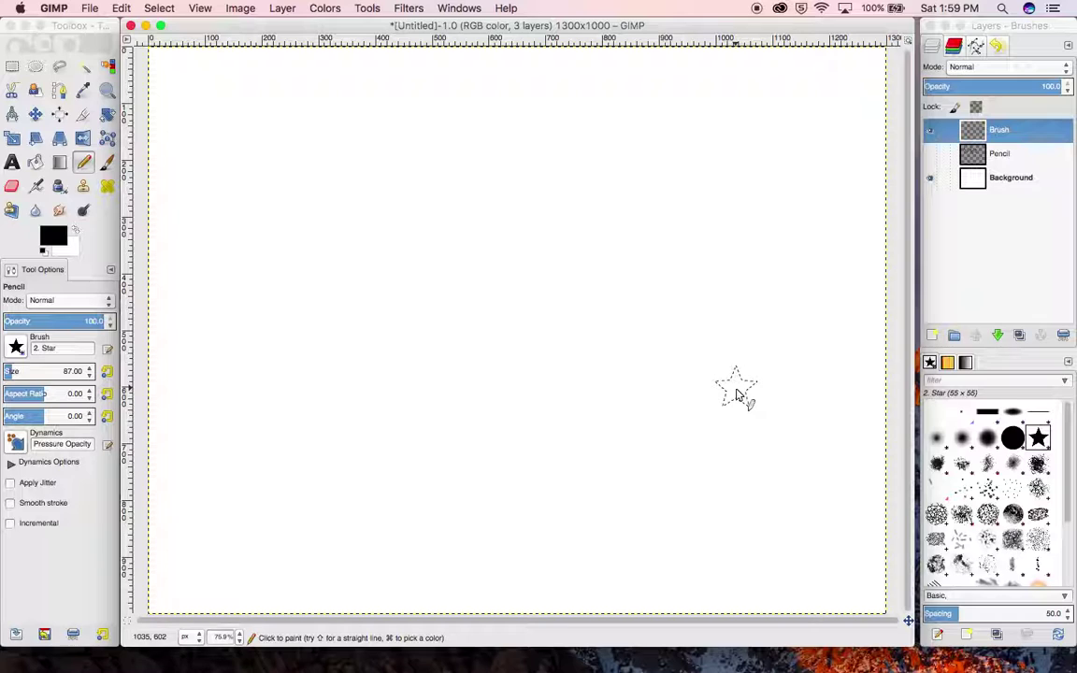
Try a thick zigzag stroke with the 2. Block 01 brush and undo it.
left_click(996, 414)
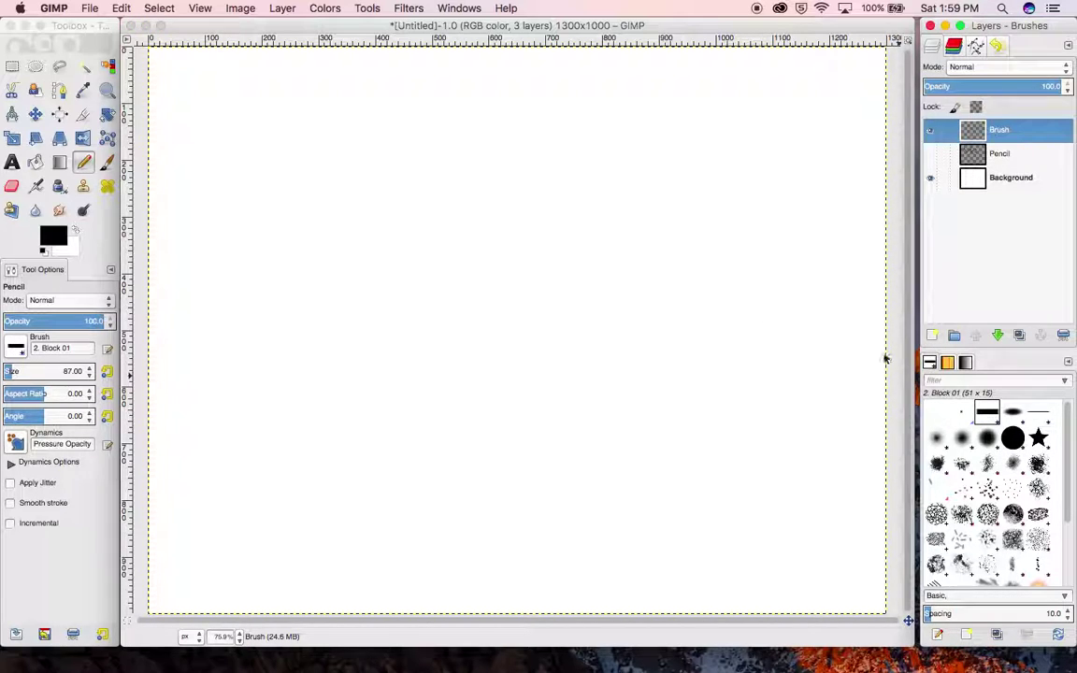
mouse_move(404, 220)
left_mouse_down()
mouse_move(447, 203)
mouse_move(443, 251)
mouse_move(378, 370)
mouse_move(509, 404)
left_mouse_up()
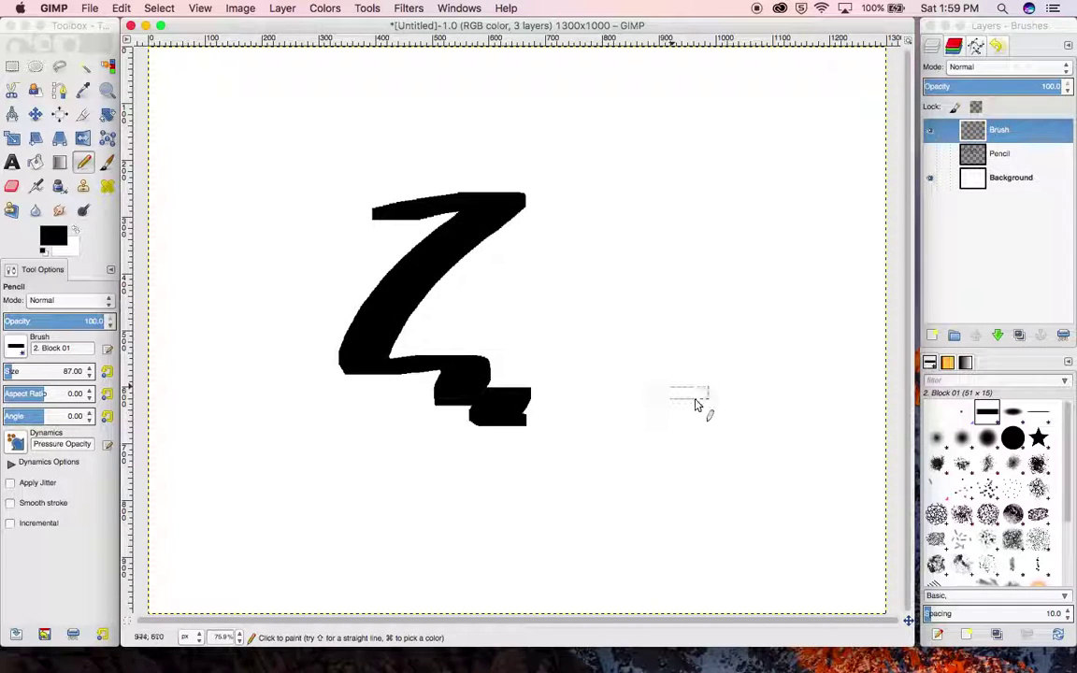
key("super+z")
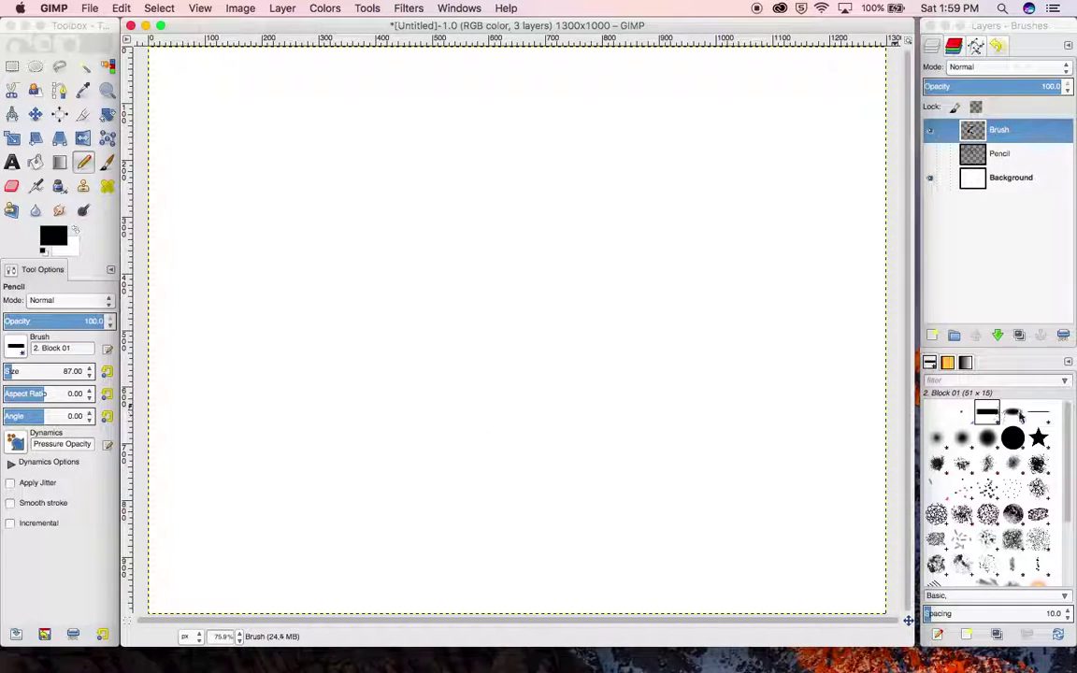
Try a stroke with the elliptical brush next to 2. Block 01 and undo it.
left_click(1013, 412)
mouse_move(332, 223)
left_mouse_down()
mouse_move(428, 196)
mouse_move(391, 262)
mouse_move(429, 306)
mouse_move(439, 356)
mouse_move(605, 355)
left_mouse_up()
left_click(1016, 416)
key("super+z")
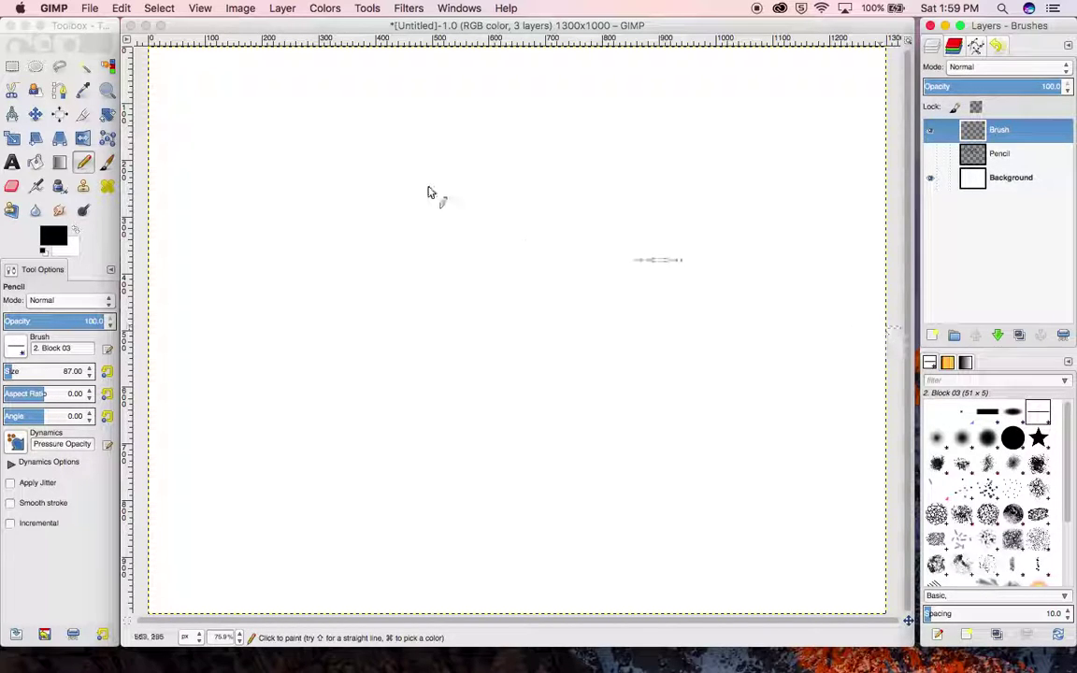
Try a zigzag stroke with the 2. Block 03 brush, undo it, and hide the Pencil layer again.
mouse_move(361, 188)
left_mouse_down()
mouse_move(491, 170)
mouse_move(408, 277)
mouse_move(477, 310)
mouse_move(477, 371)
left_mouse_up()
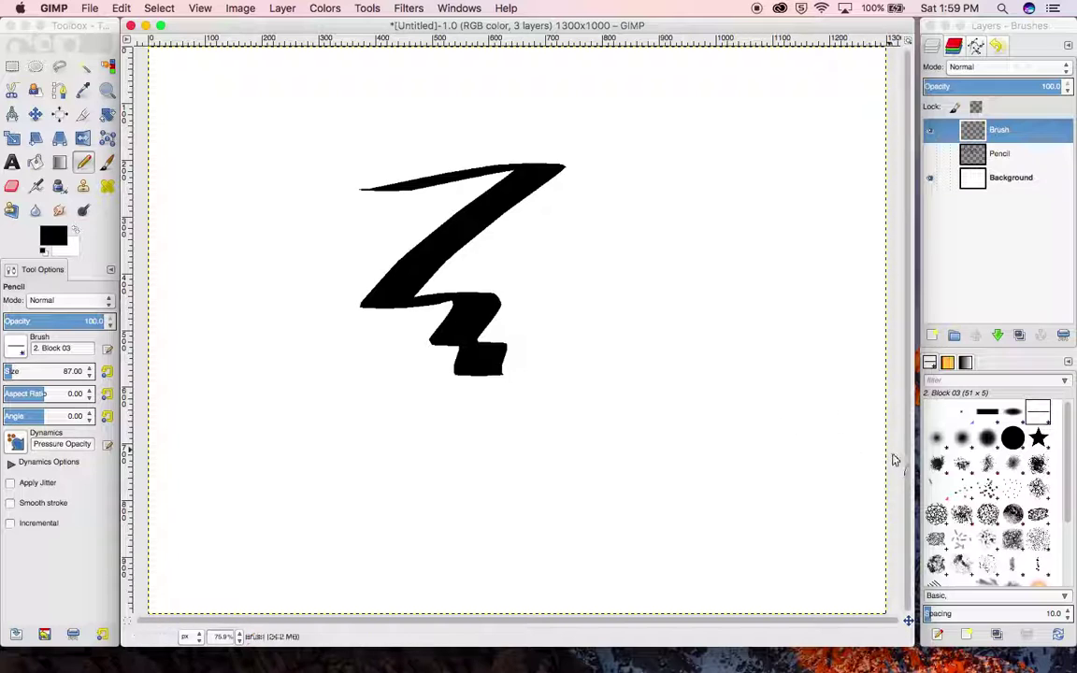
key("super+z")
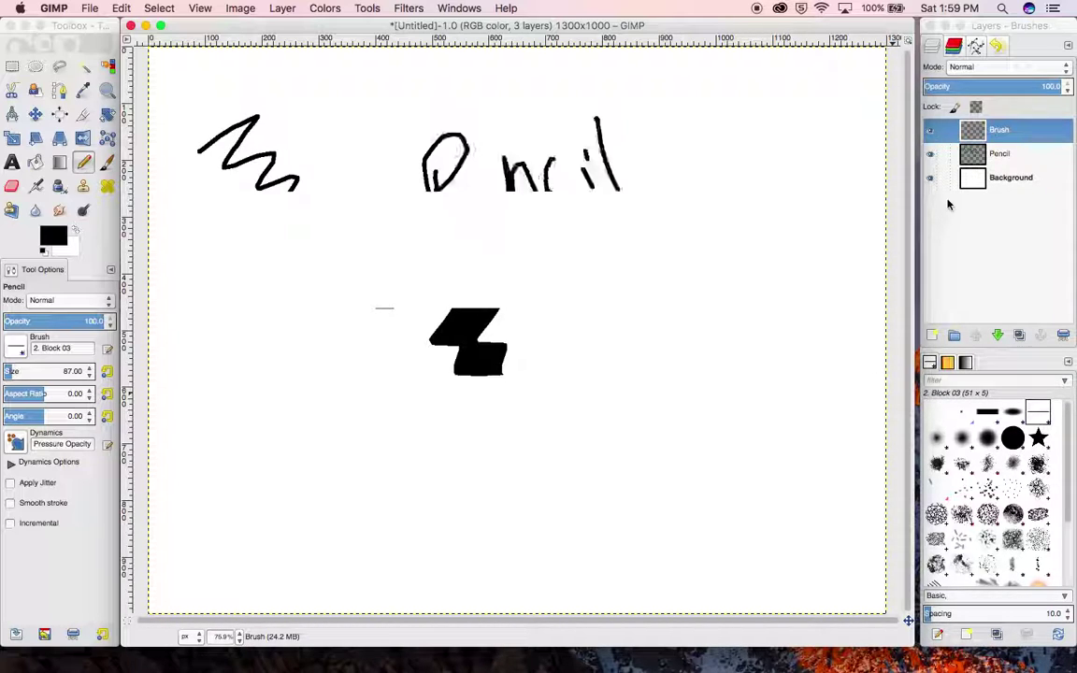
left_click(931, 157)
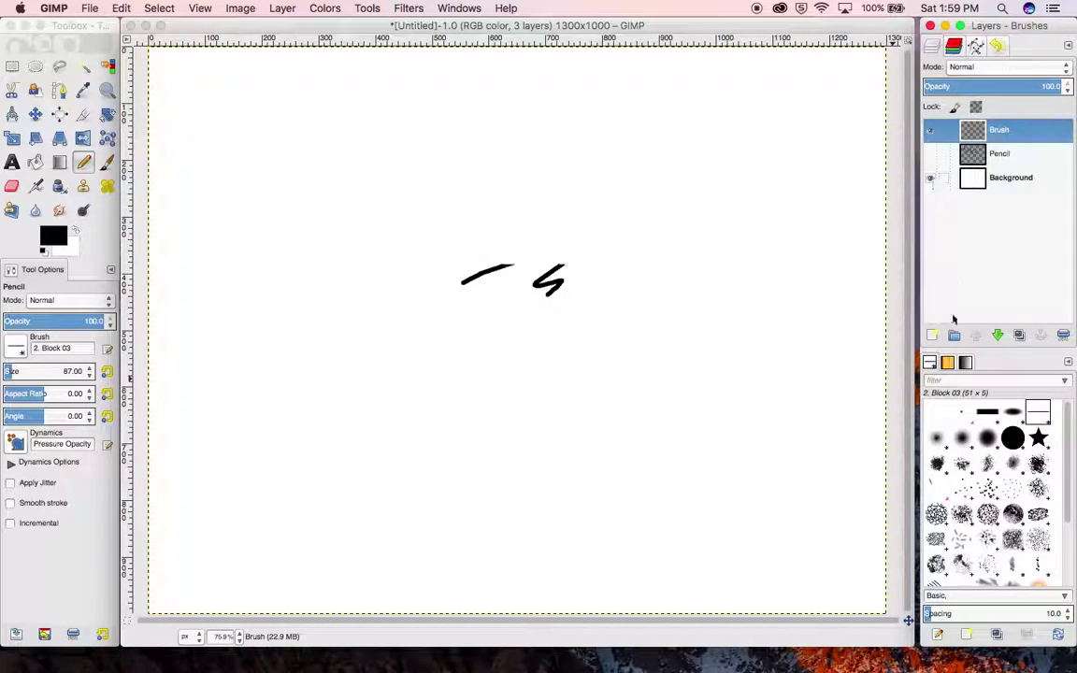
Try a stroke with the Bristles 02 brush at size 121 and undo it.
left_click(988, 488)
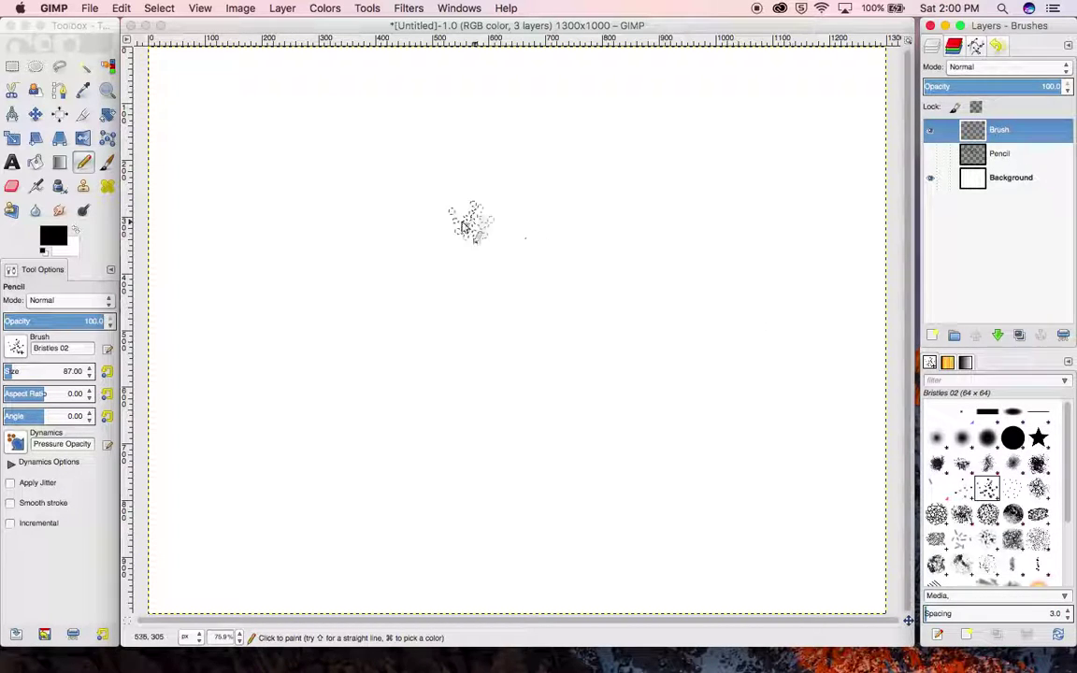
left_click(93, 367)
scroll(93, 371, "down", 4)
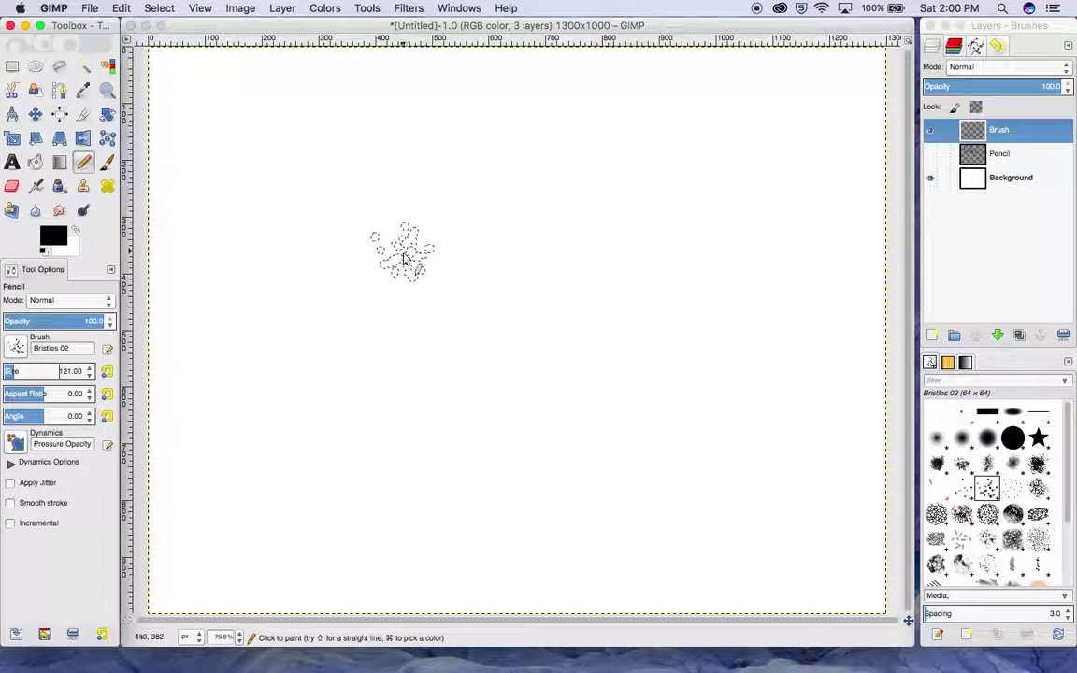
mouse_move(542, 173)
left_mouse_down()
mouse_move(372, 275)
mouse_move(439, 323)
mouse_move(479, 393)
left_mouse_up()
key("super+z")
key("super+z")
key("super+z")
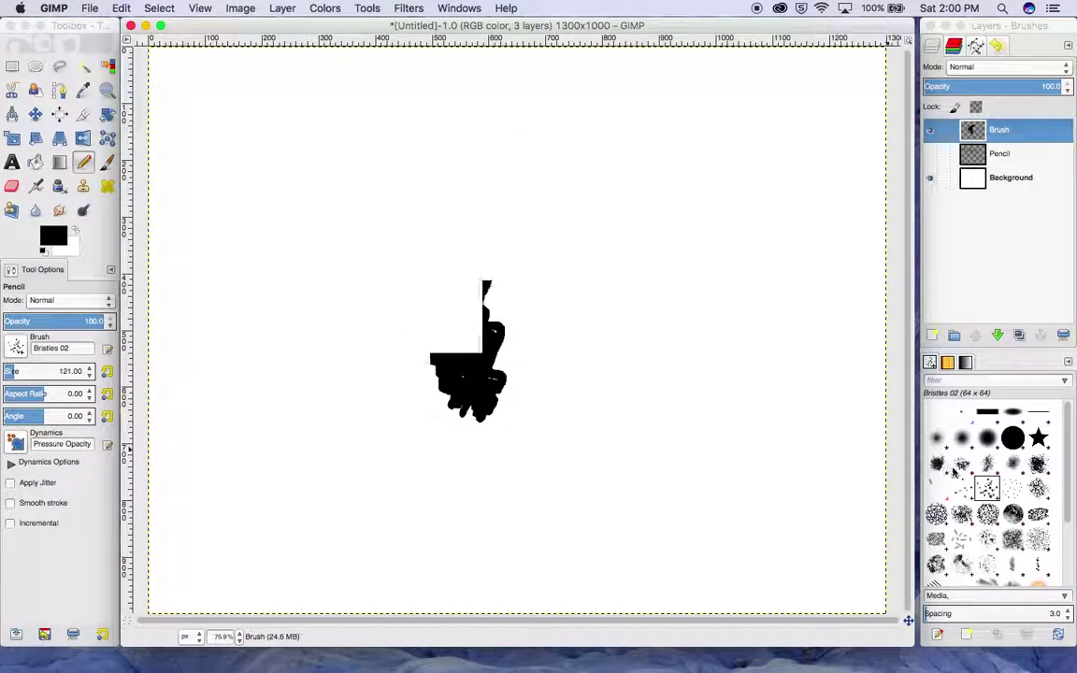
Try a stroke across the canvas with the Confetti brush and undo it.
left_click(961, 540)
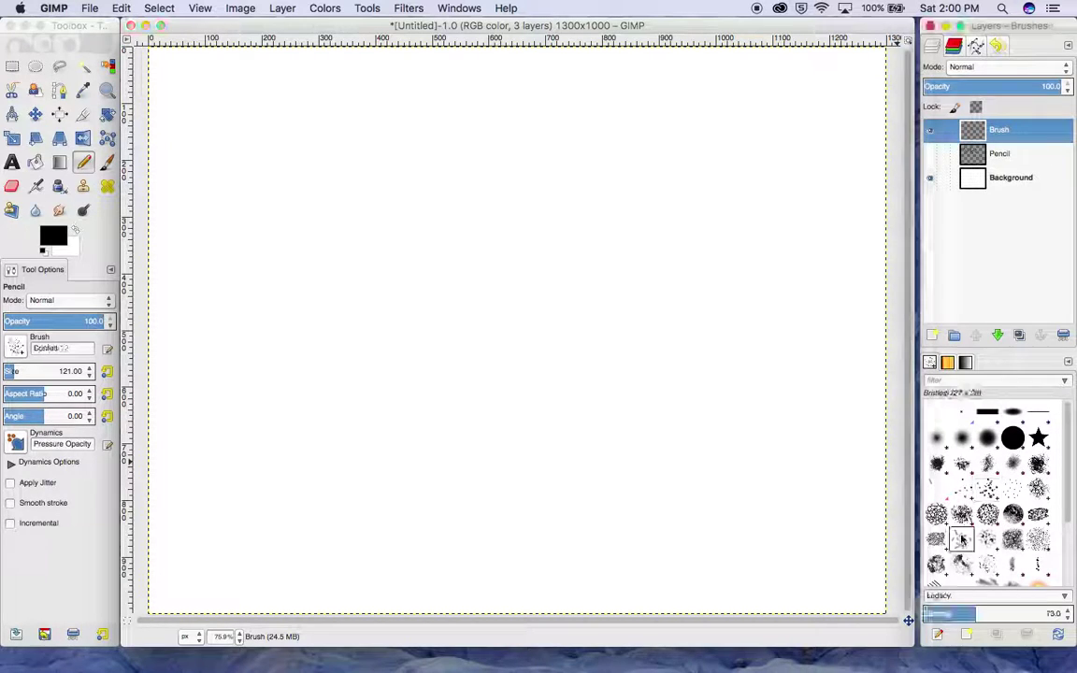
mouse_move(318, 299)
left_mouse_down()
mouse_move(409, 275)
mouse_move(509, 298)
mouse_move(584, 437)
mouse_move(710, 467)
left_mouse_up()
key("super+z")
key("super+z")
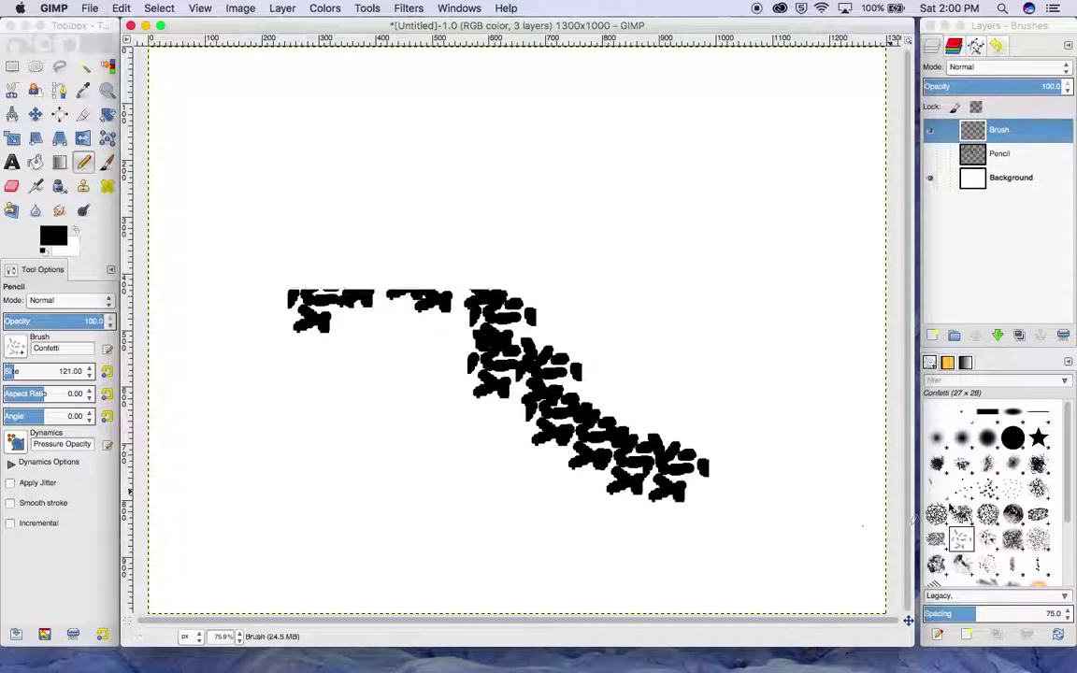
Paint a large open curve on the Brush layer with the Sparks brush.
scroll(1059, 519, "down", 2)
scroll(1059, 519, "down", 3)
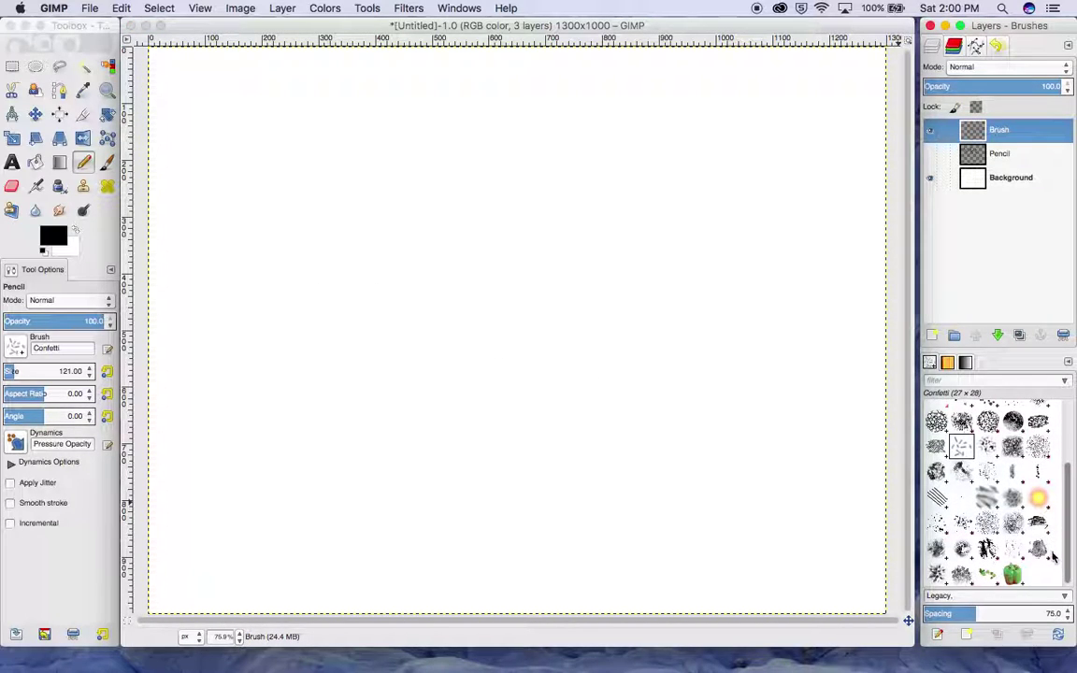
left_click(1038, 498)
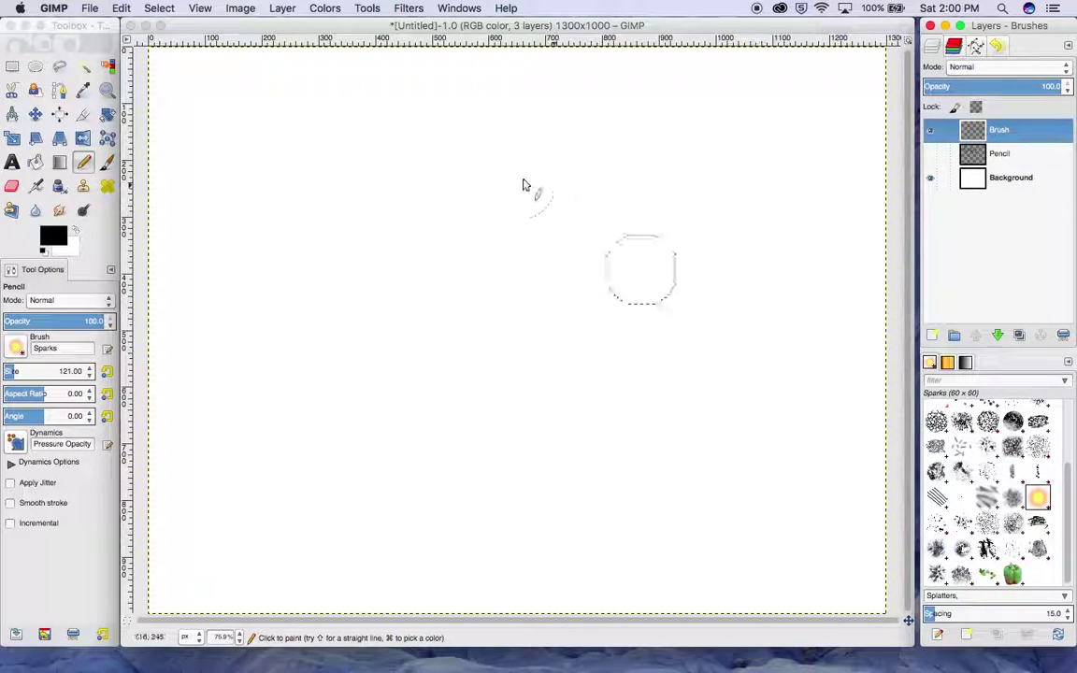
mouse_move(603, 163)
left_mouse_down()
mouse_move(456, 234)
mouse_move(547, 320)
mouse_move(566, 367)
mouse_move(610, 400)
mouse_move(732, 367)
mouse_move(774, 279)
mouse_move(764, 224)
mouse_move(776, 198)
left_mouse_up()
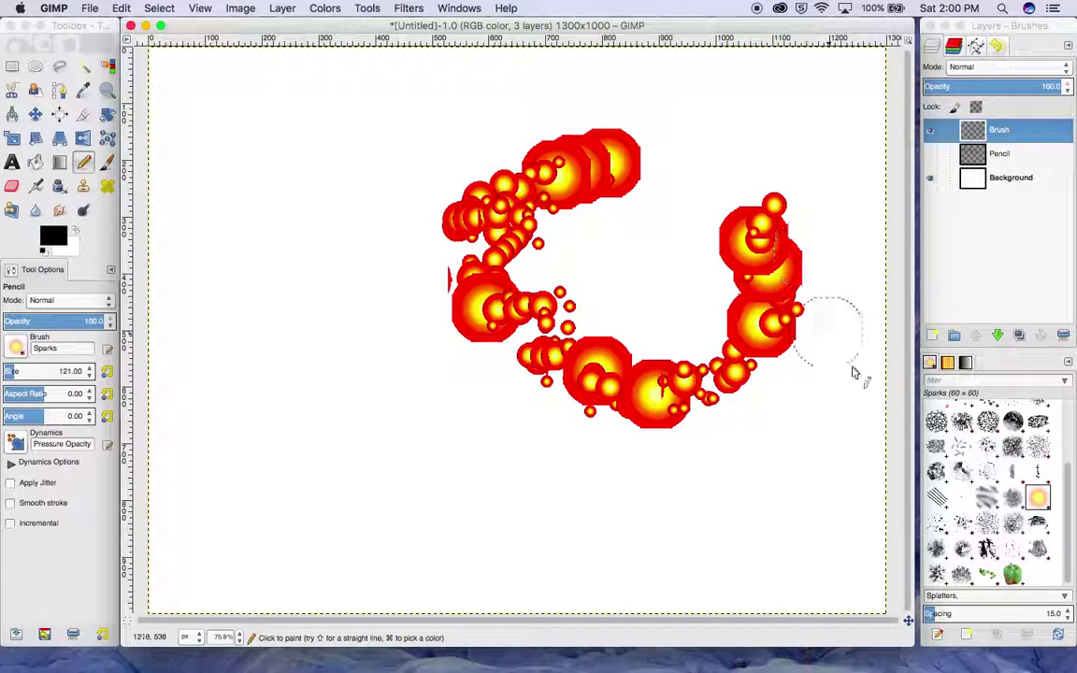
Try a diagonal hatched stroke below the sparks with the Pencil Scratch brush and undo it.
left_click(936, 498)
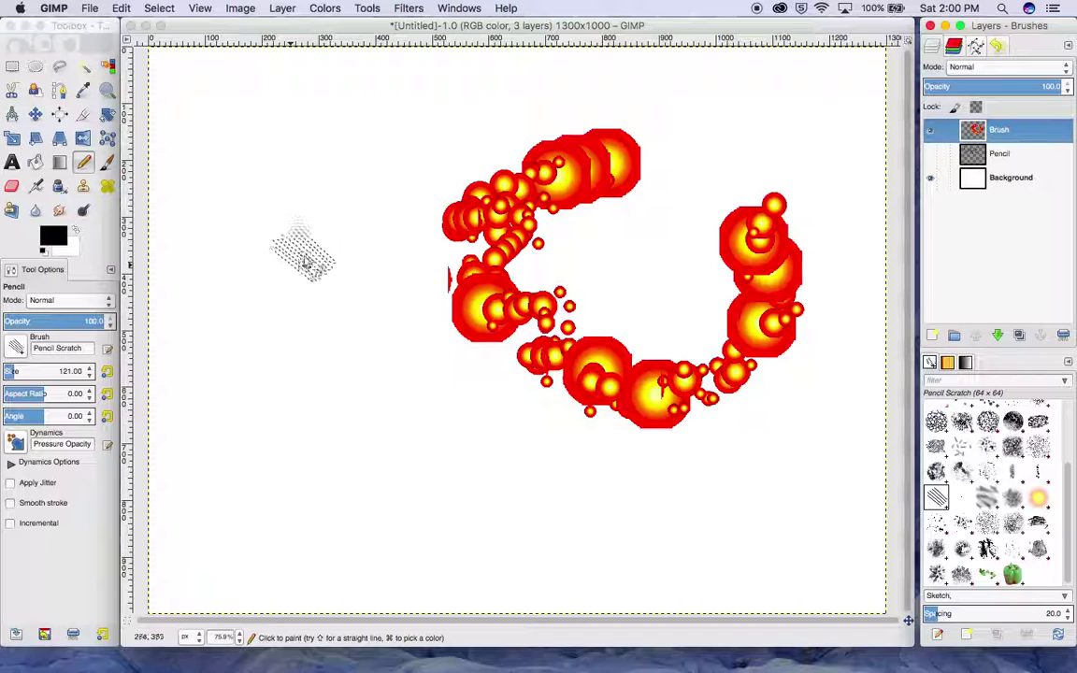
mouse_move(248, 289)
left_mouse_down()
mouse_move(309, 322)
mouse_move(488, 465)
mouse_move(657, 510)
mouse_move(700, 505)
left_mouse_up()
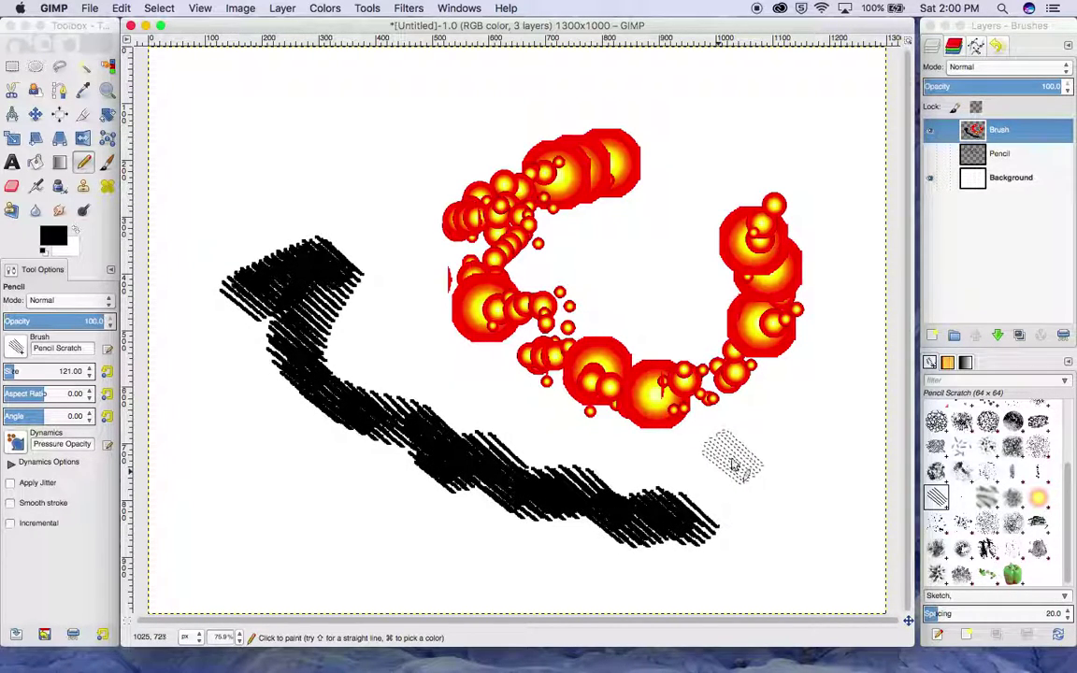
key("super+z")
key("super+z")
key("super+z")
key("super+z")
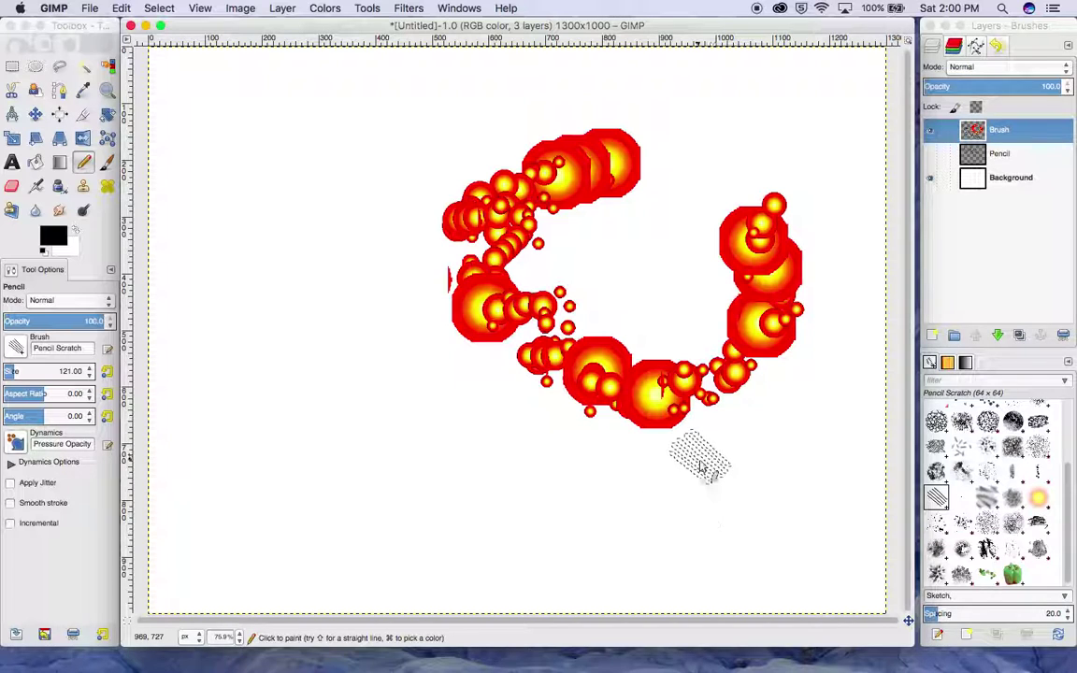
Undo the Sparks painting to clear the Brush layer.
key("super+z")
key("super+z")
key("super+z")
key("super+z")
key("super+z")
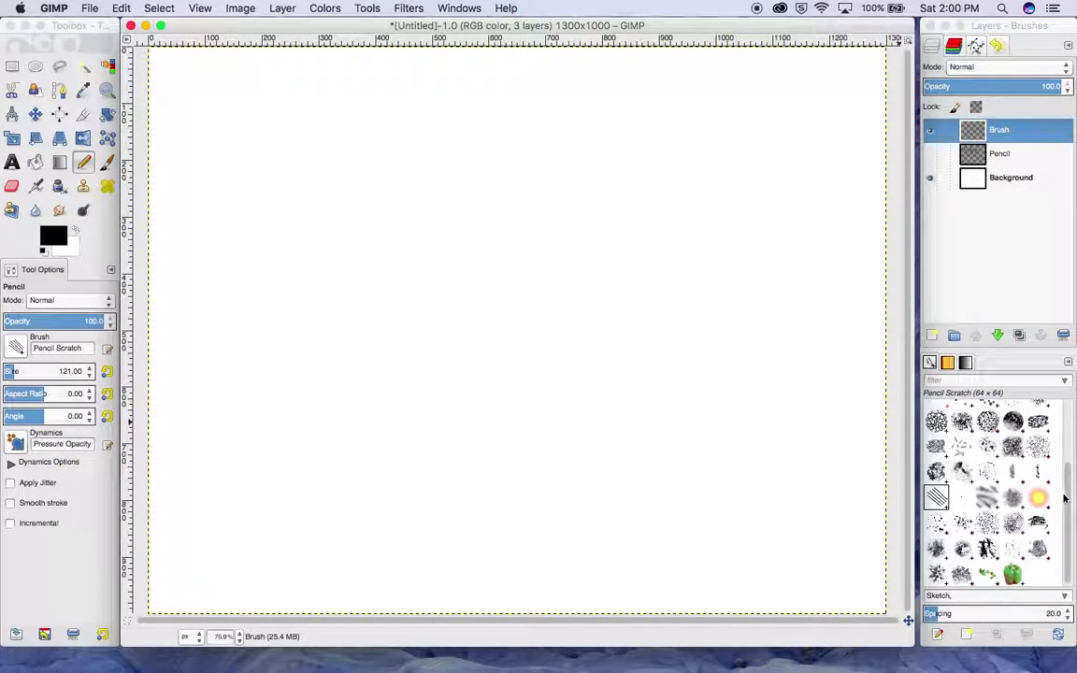
Choose the 2. Hardness 050 brush and set its size to 7.
scroll(991, 468, "up", 5)
left_click(962, 437)
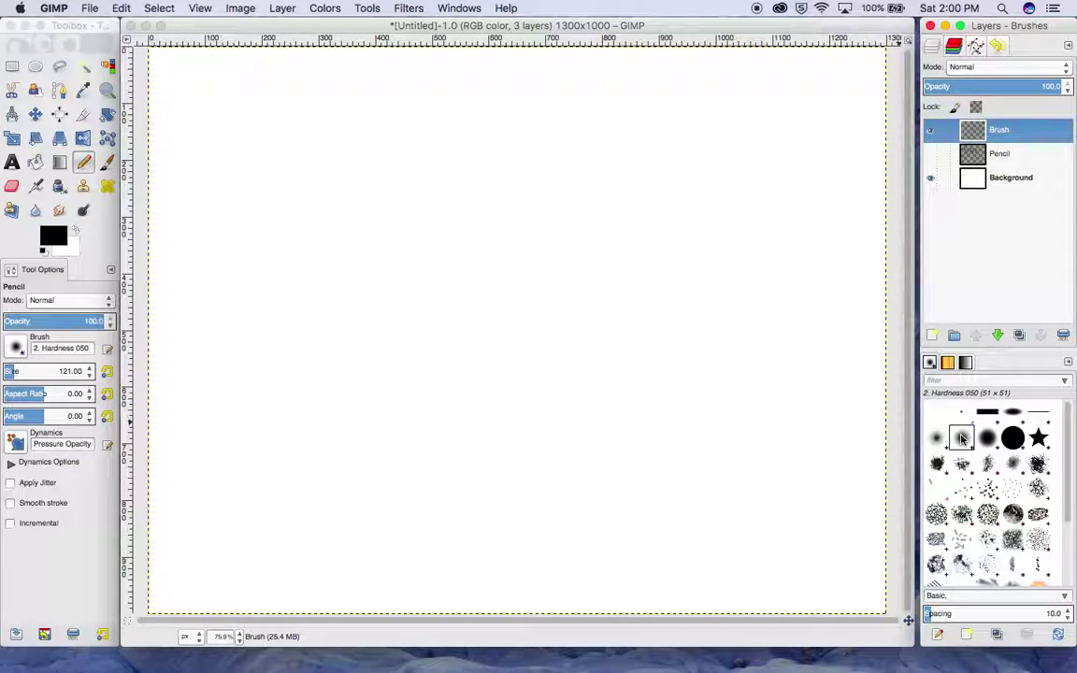
left_click(92, 376)
scroll(93, 377, "down", 10)
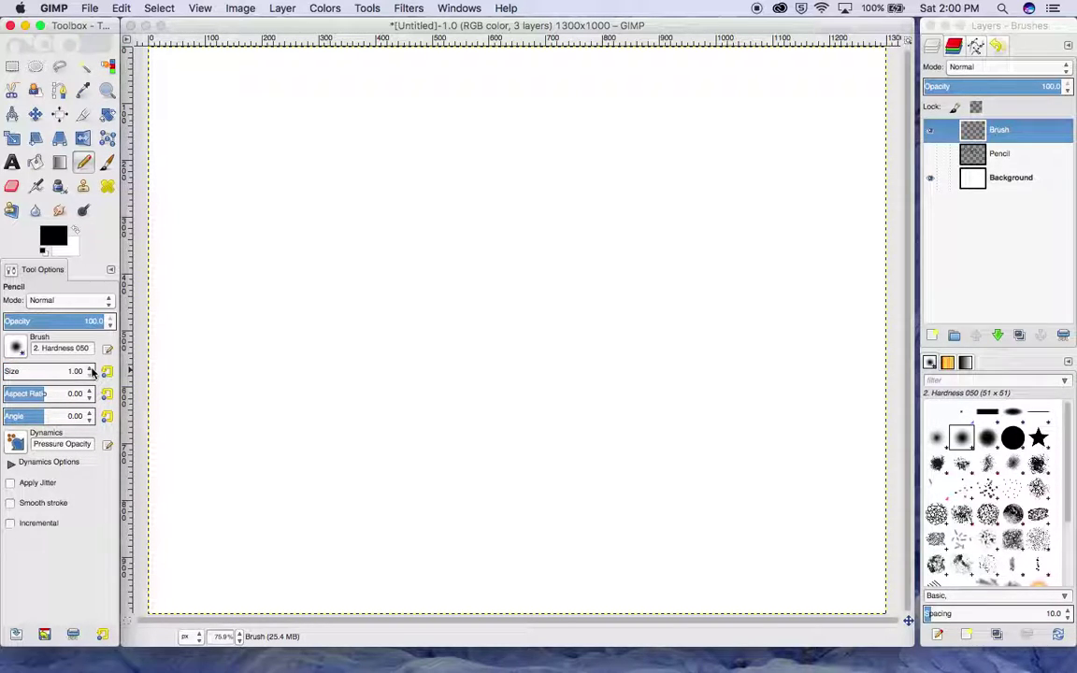
Try a thin black zigzag stroke with the Pencil tool and undo it.
mouse_move(328, 265)
left_mouse_down()
mouse_move(412, 245)
mouse_move(435, 292)
mouse_move(501, 333)
left_mouse_up()
key("super+z")
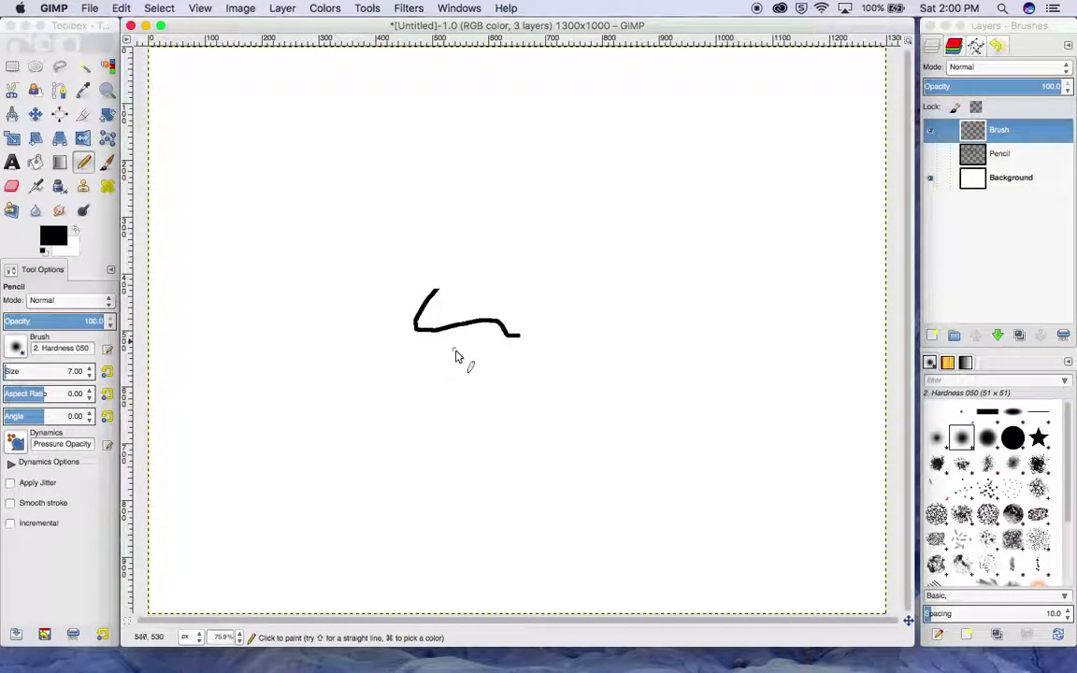
key("a")
key("n")
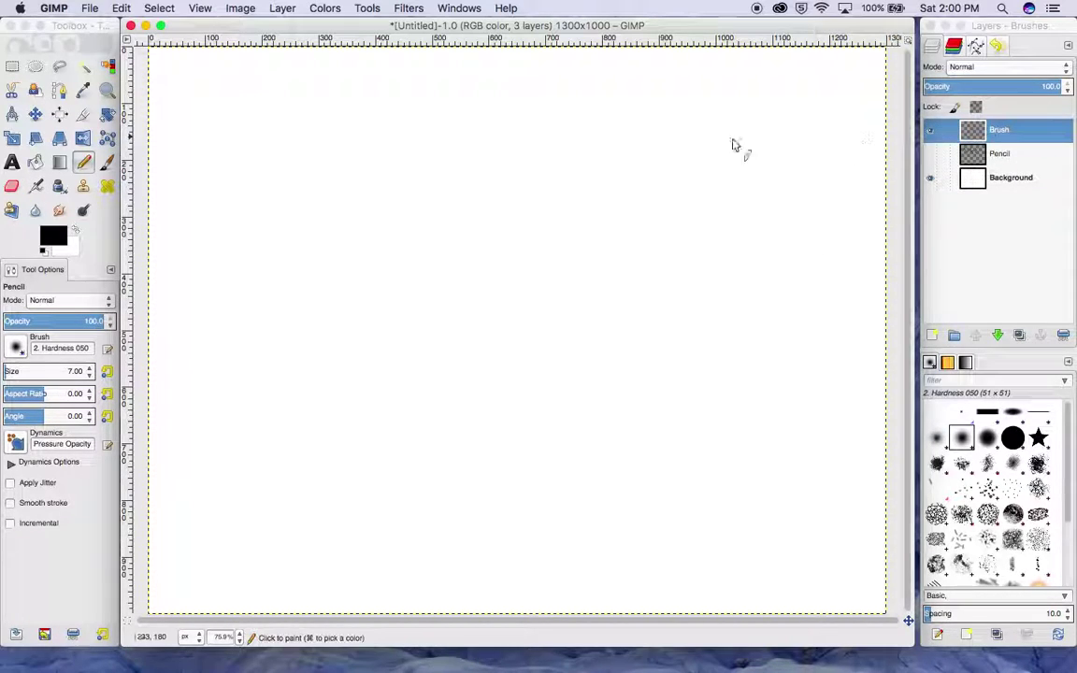
Set the foreground color to purple aa0db8 and draw freehand zigzags and loops across the middle of the canvas.
left_click(59, 239)
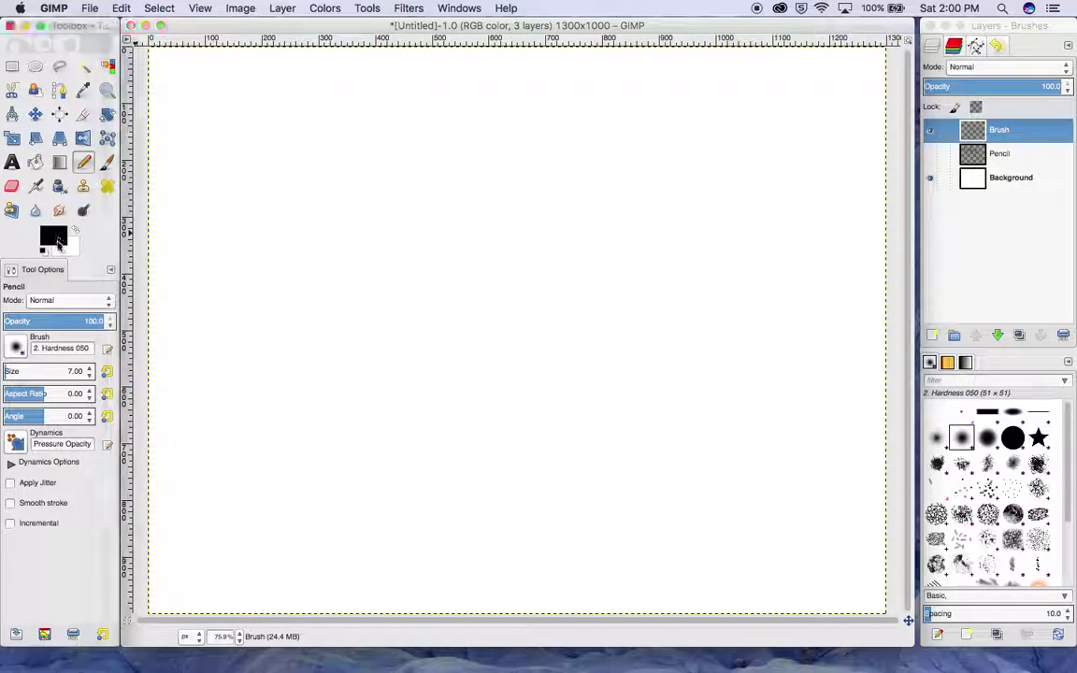
left_click(199, 236)
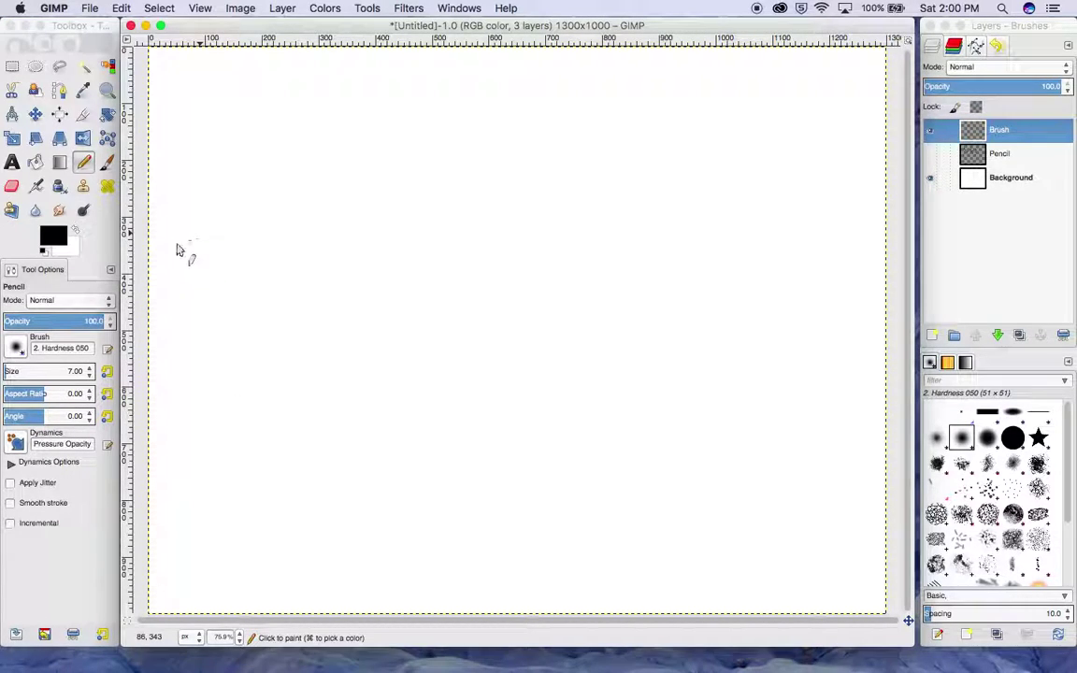
left_click(58, 238)
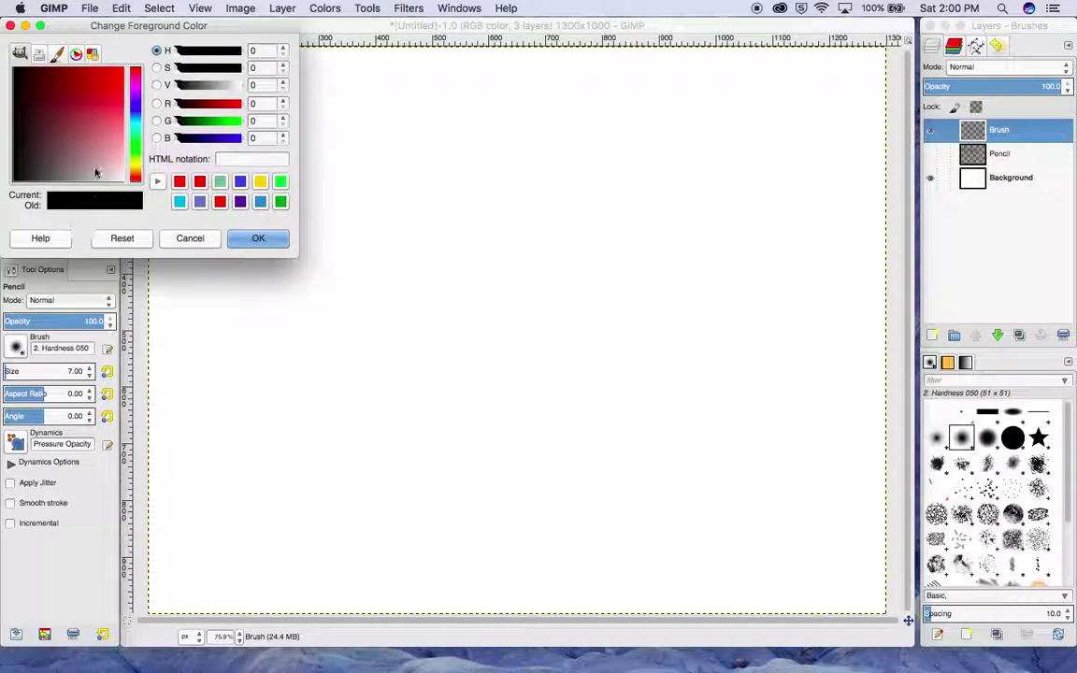
left_click_drag(99, 117, 101, 76)
left_click(139, 162)
left_click_drag(140, 161, 154, 71)
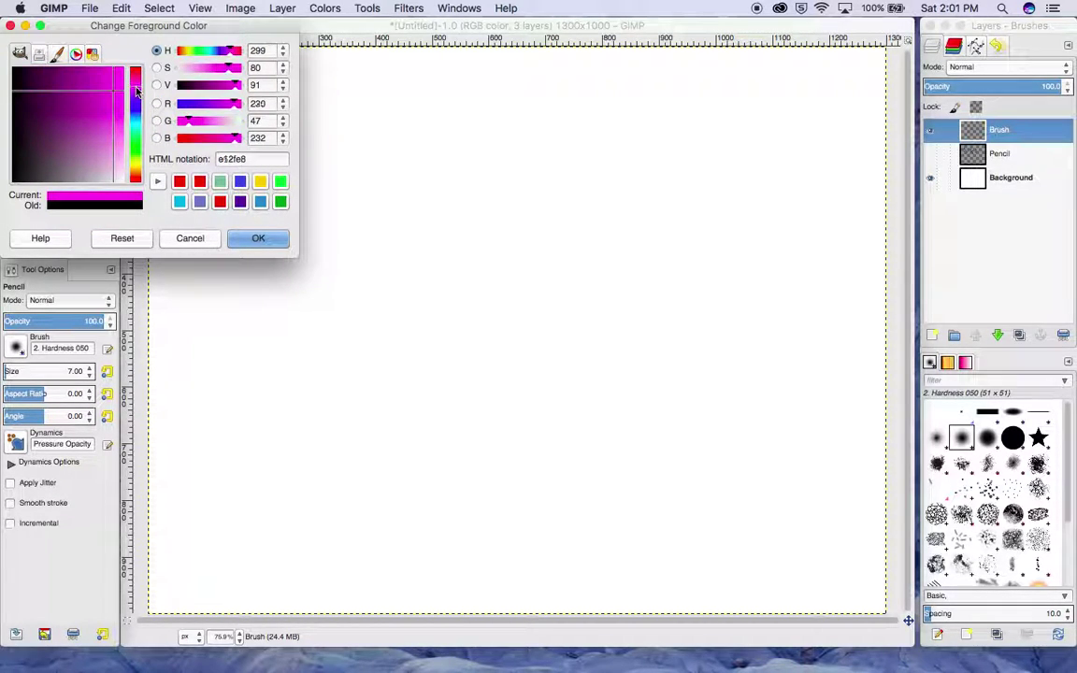
left_click_drag(129, 89, 92, 78)
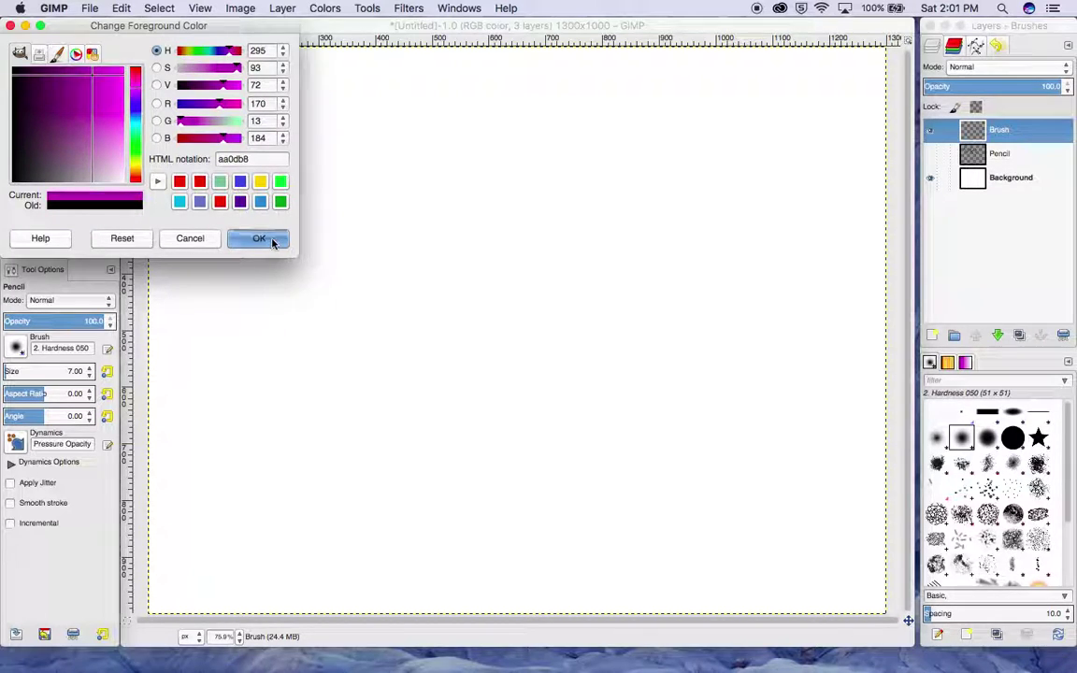
left_click(273, 238)
mouse_move(267, 259)
left_mouse_down()
mouse_move(378, 220)
mouse_move(437, 258)
mouse_move(384, 328)
mouse_move(401, 343)
mouse_move(542, 276)
mouse_move(553, 320)
mouse_move(594, 376)
mouse_move(646, 381)
mouse_move(684, 297)
mouse_move(530, 247)
mouse_move(554, 362)
mouse_move(400, 420)
mouse_move(402, 339)
mouse_move(486, 389)
mouse_move(537, 404)
left_mouse_up()
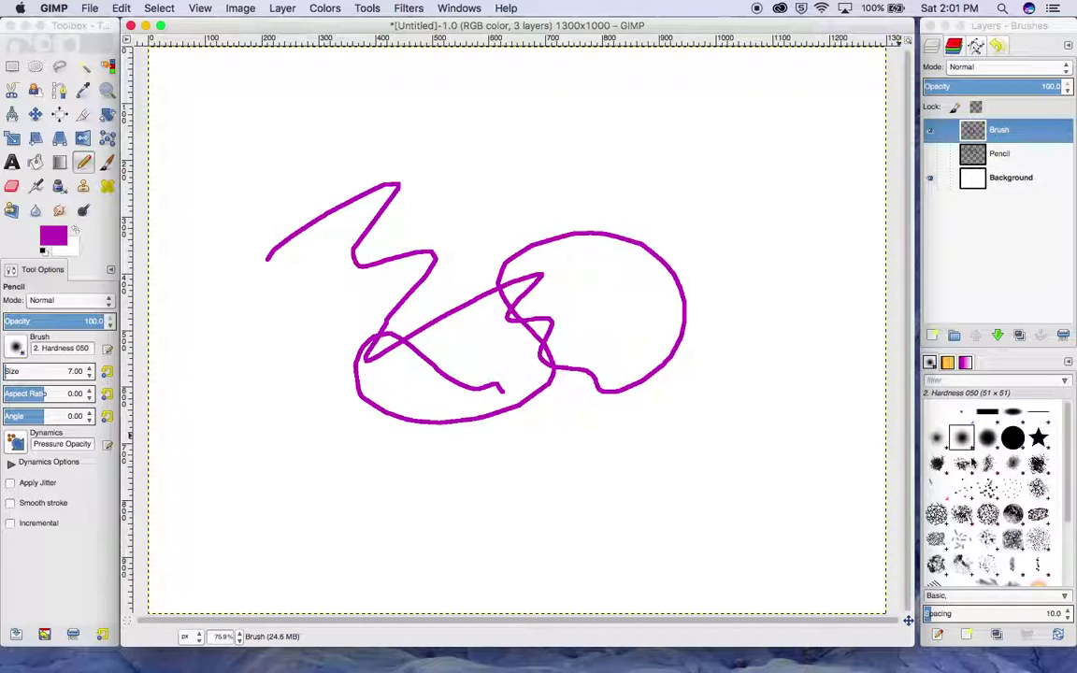
Choose the Bristles 01 brush at size 34 and paint a bent purple stroke around the outer side of the loops.
left_click(967, 481)
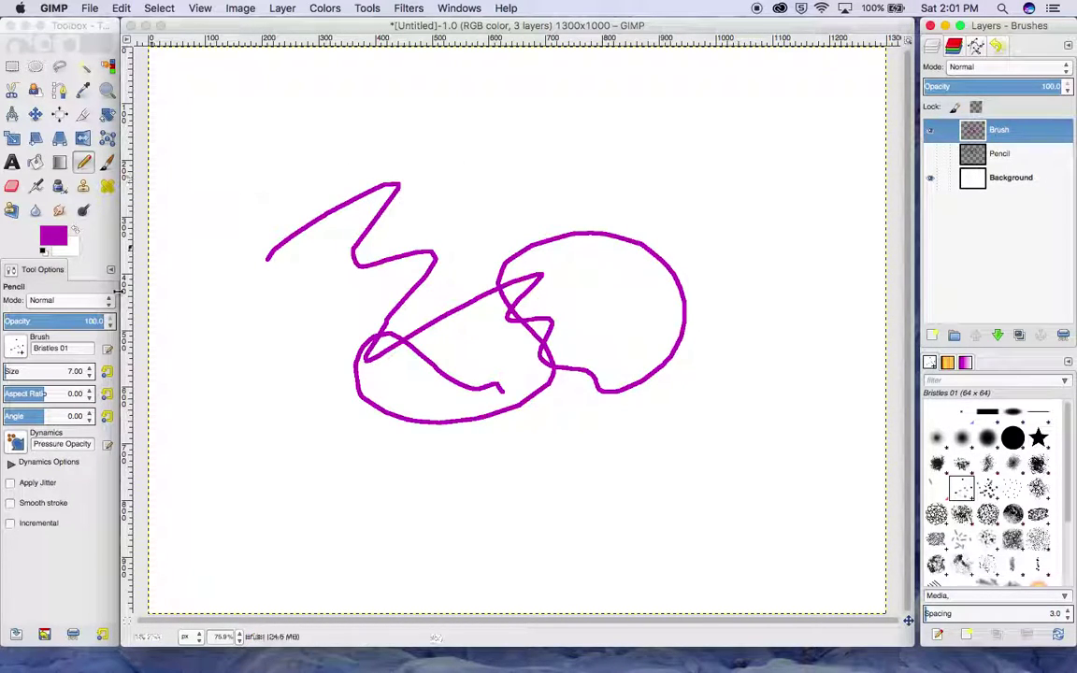
left_click(90, 368)
left_click(91, 369)
mouse_move(645, 123)
left_mouse_down()
mouse_move(630, 161)
mouse_move(715, 202)
mouse_move(757, 274)
mouse_move(768, 337)
mouse_move(701, 367)
left_mouse_up()
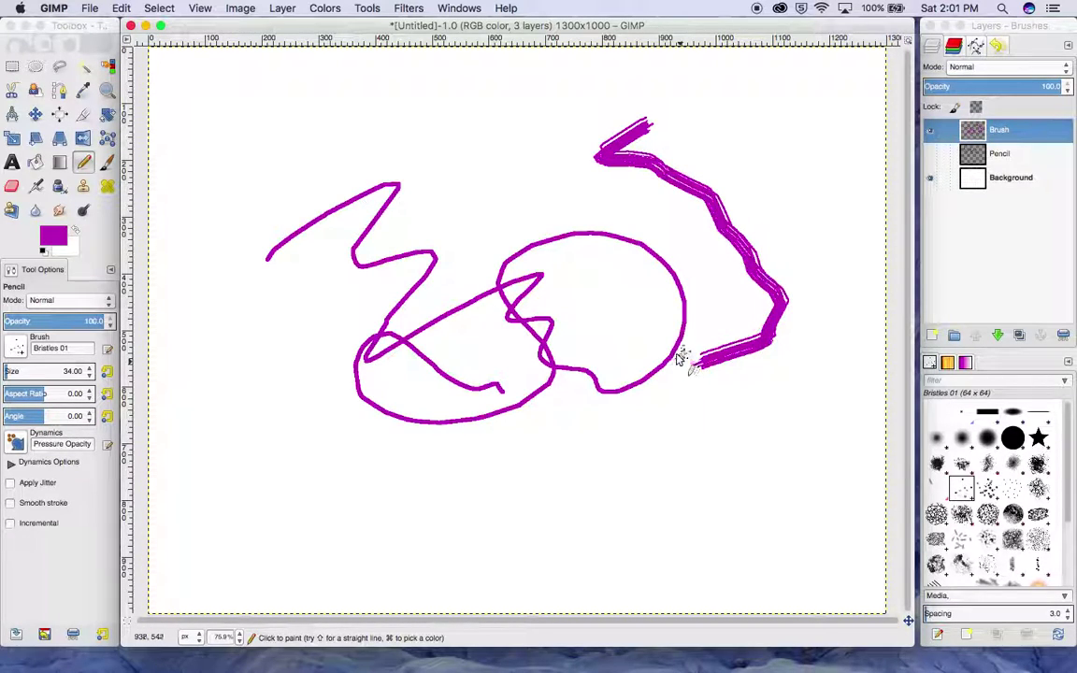
Undo the purple Bristles 01 stroke and the freehand zigzags and loops on the Brush layer.
key("super+z")
key("super+z")
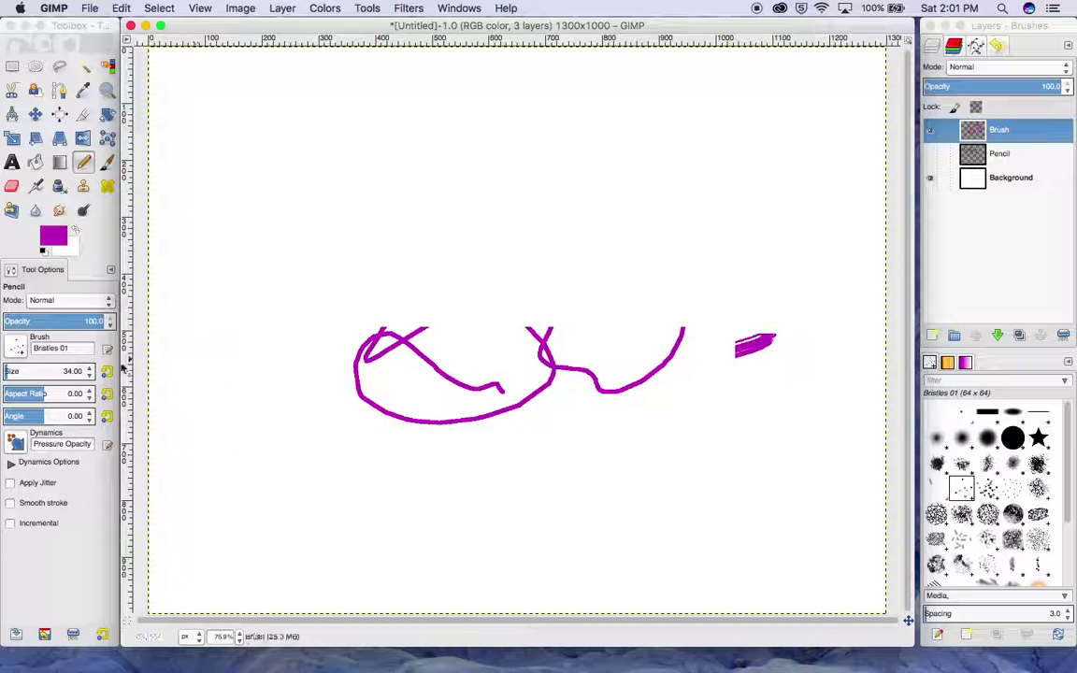
key("super+z")
Set the brush size to 8 and choose the 2. Hardness 050 brush.
left_click(90, 375)
left_click(90, 376)
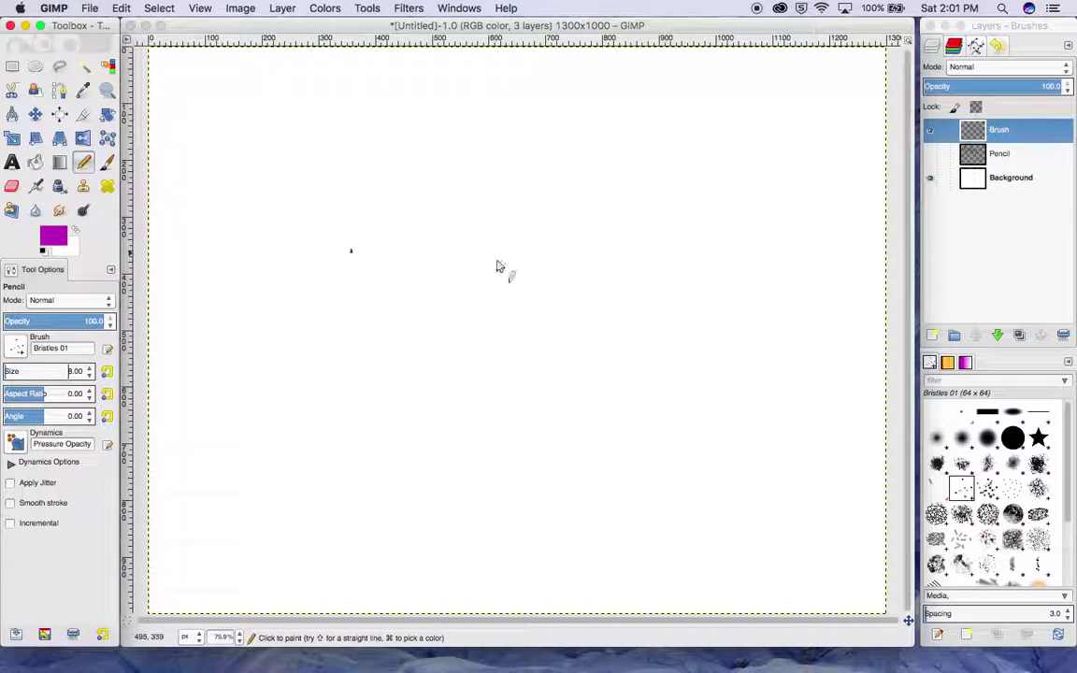
left_click(962, 437)
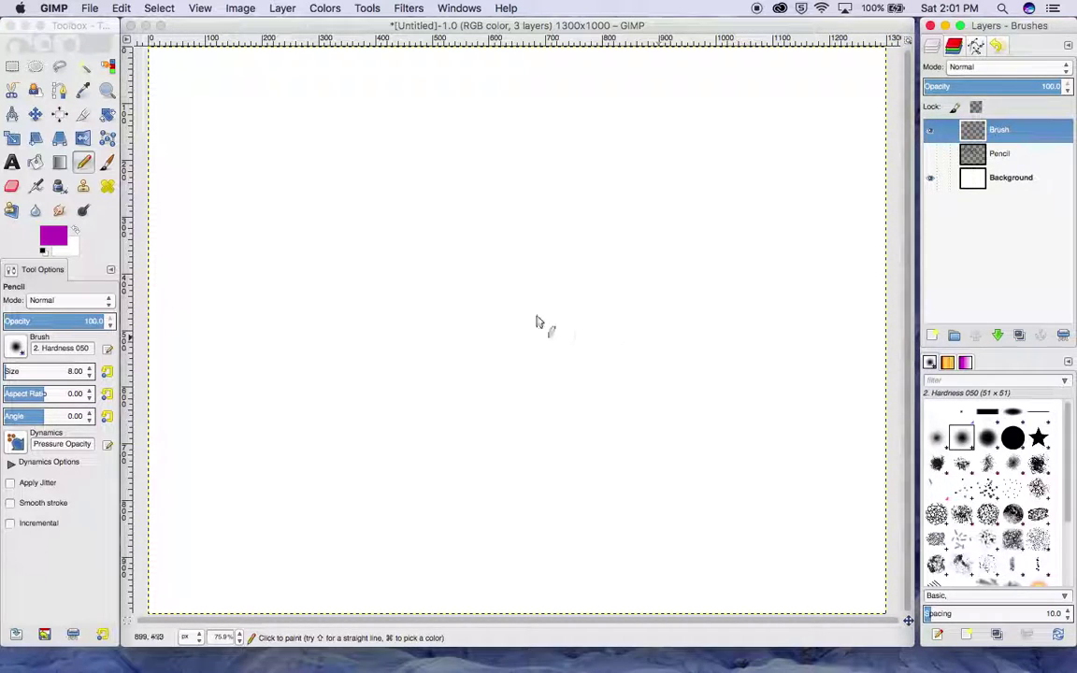
Switch to the Airbrush, return to the Pencil, and activate the Paintbrush.
key("a")
key("d")
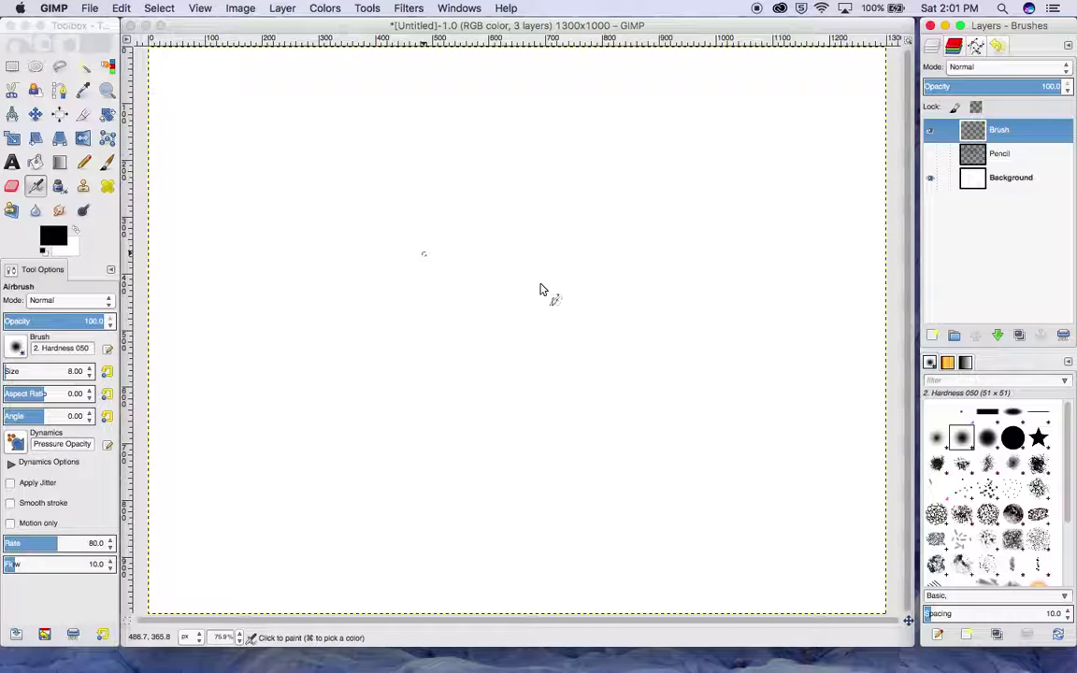
key("n")
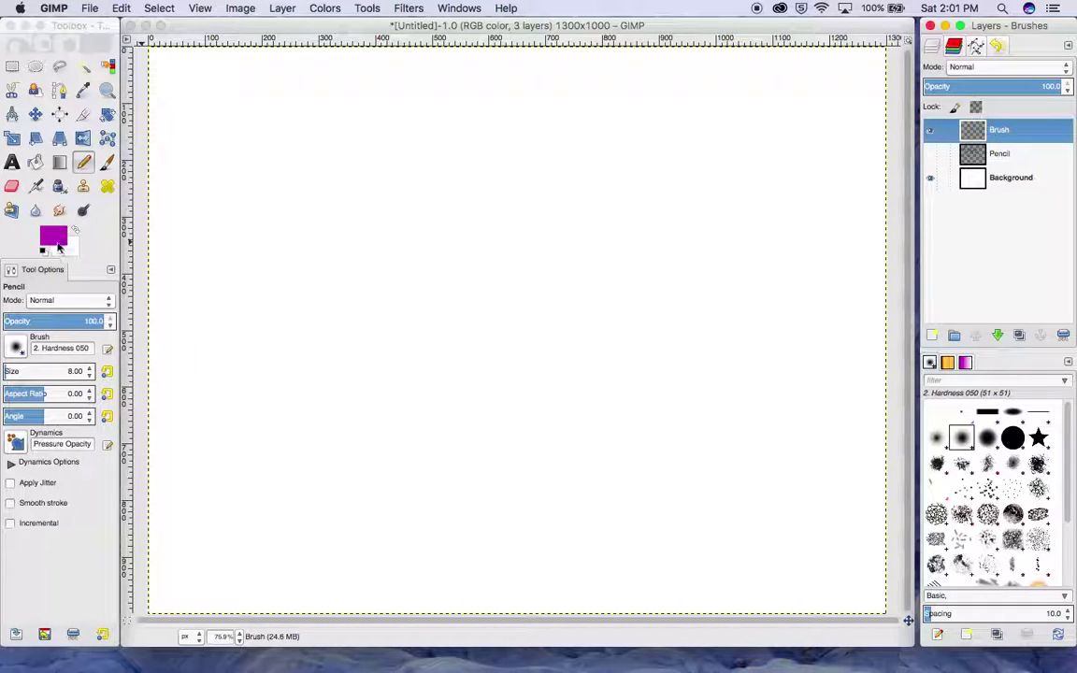
left_click(107, 163)
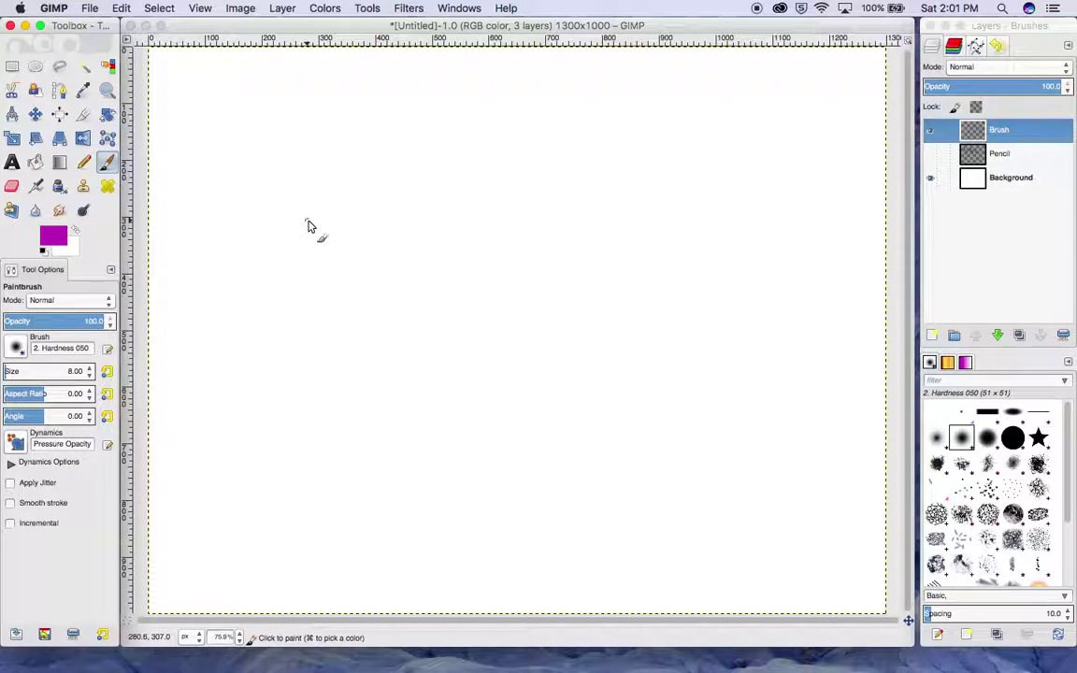
Try a straight two-anchor path rising across the canvas's upper area with the Paths tool, and abandon it for the Airbrush.
left_click(62, 95)
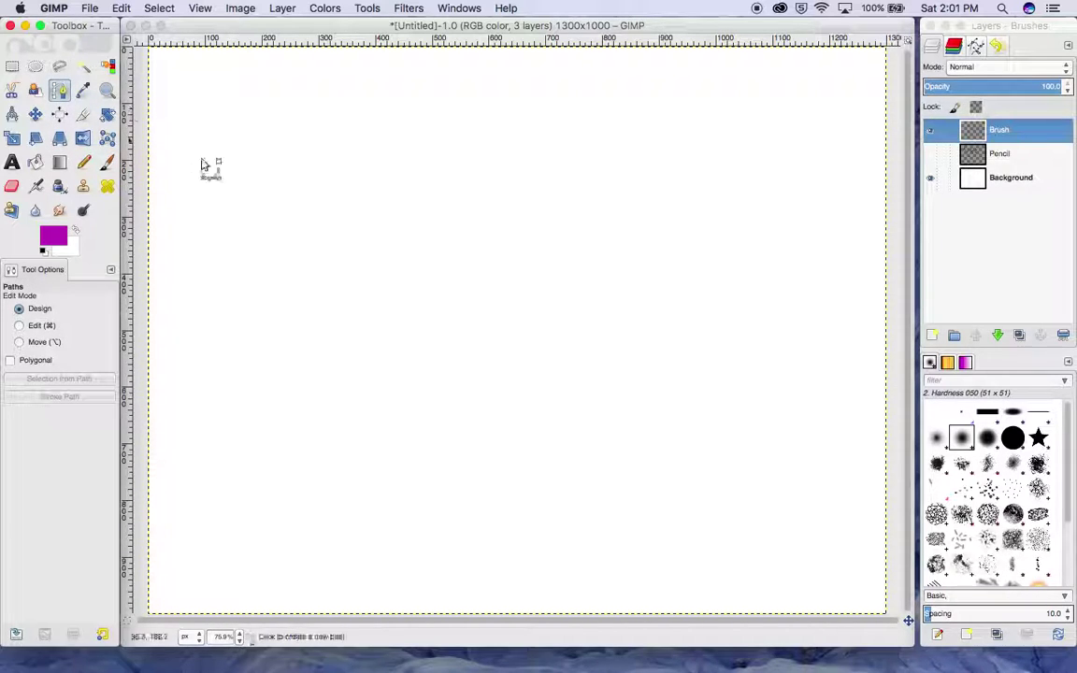
key("a")
key("d")
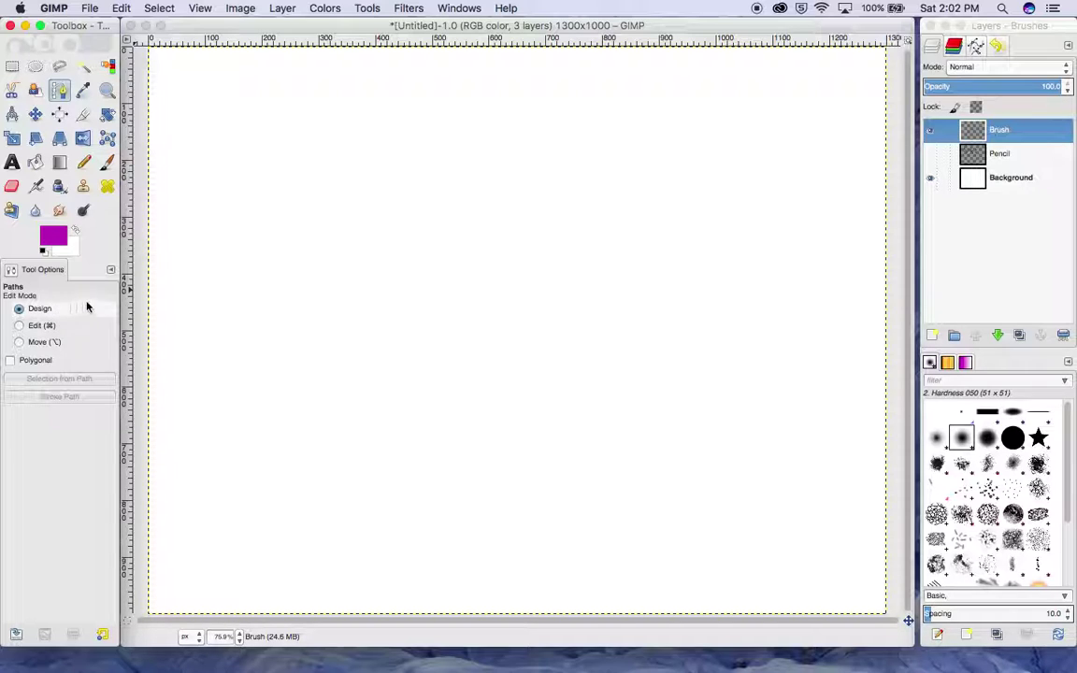
left_click(285, 253)
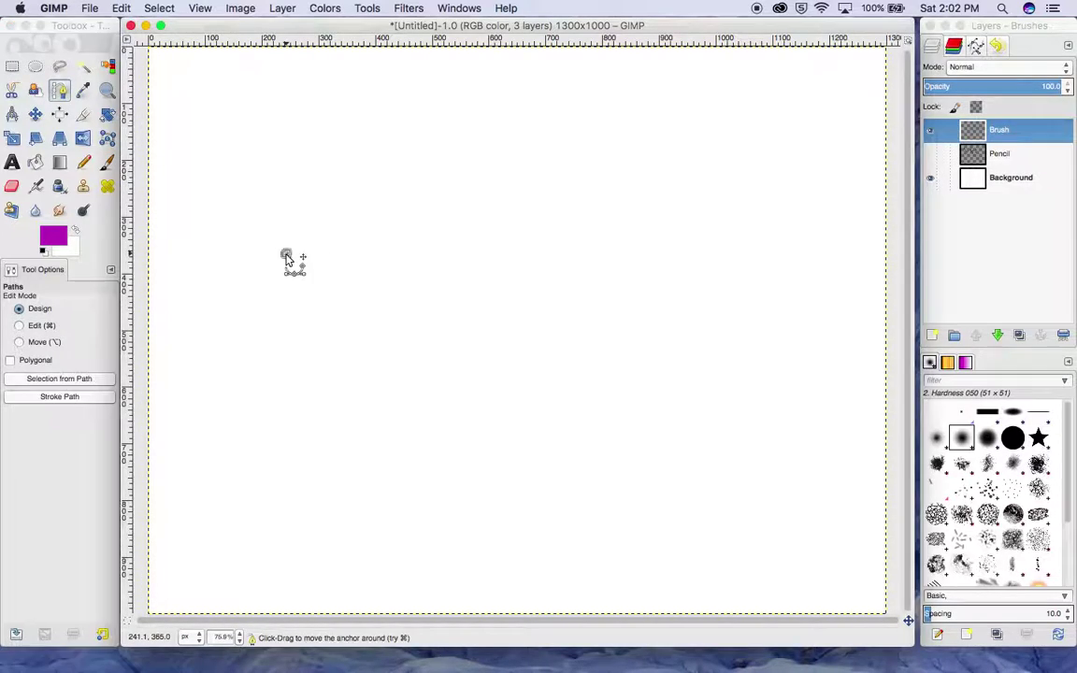
left_click(463, 187)
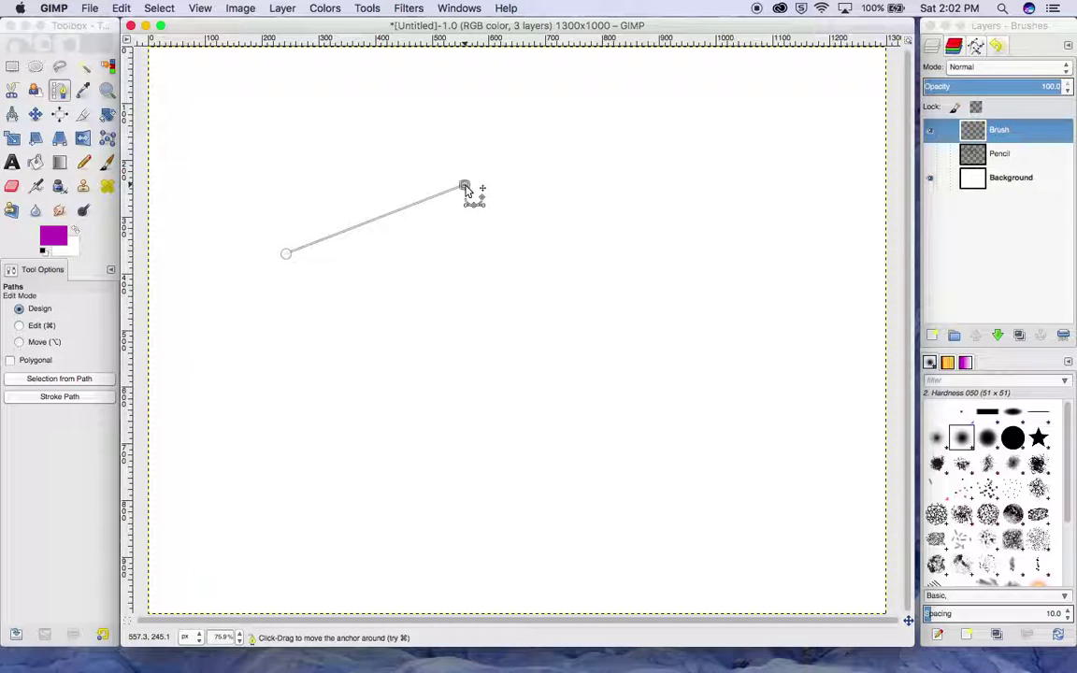
key("a")
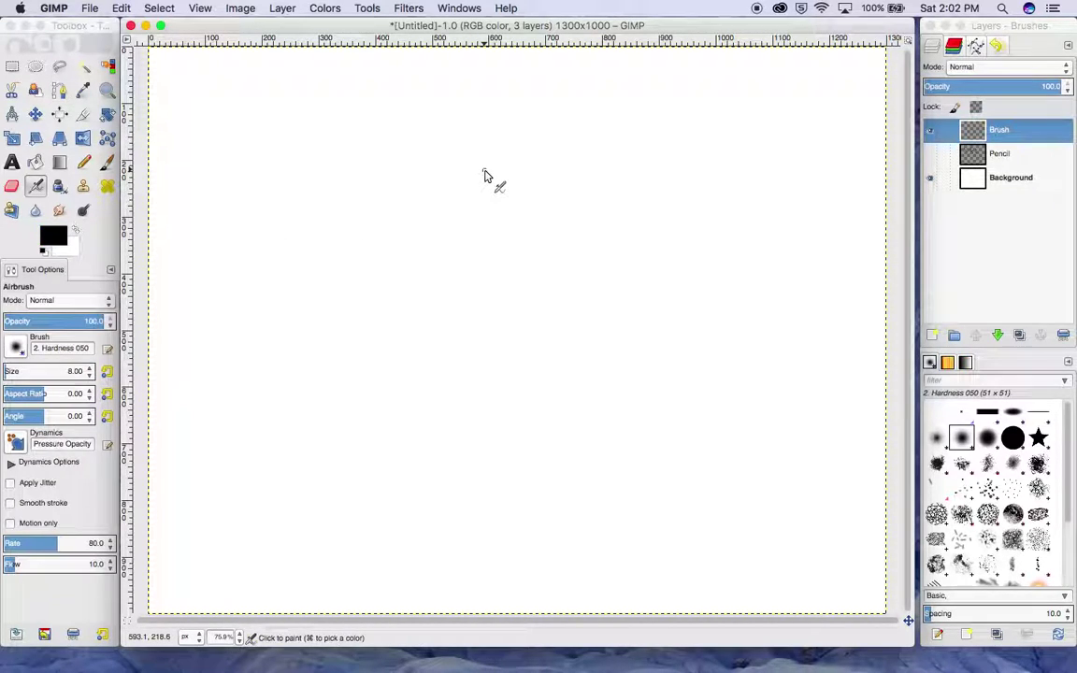
Start a curved path with the Paths tool, waving across the upper middle and bending around the right side to the lower middle.
key("b")
left_click(336, 260)
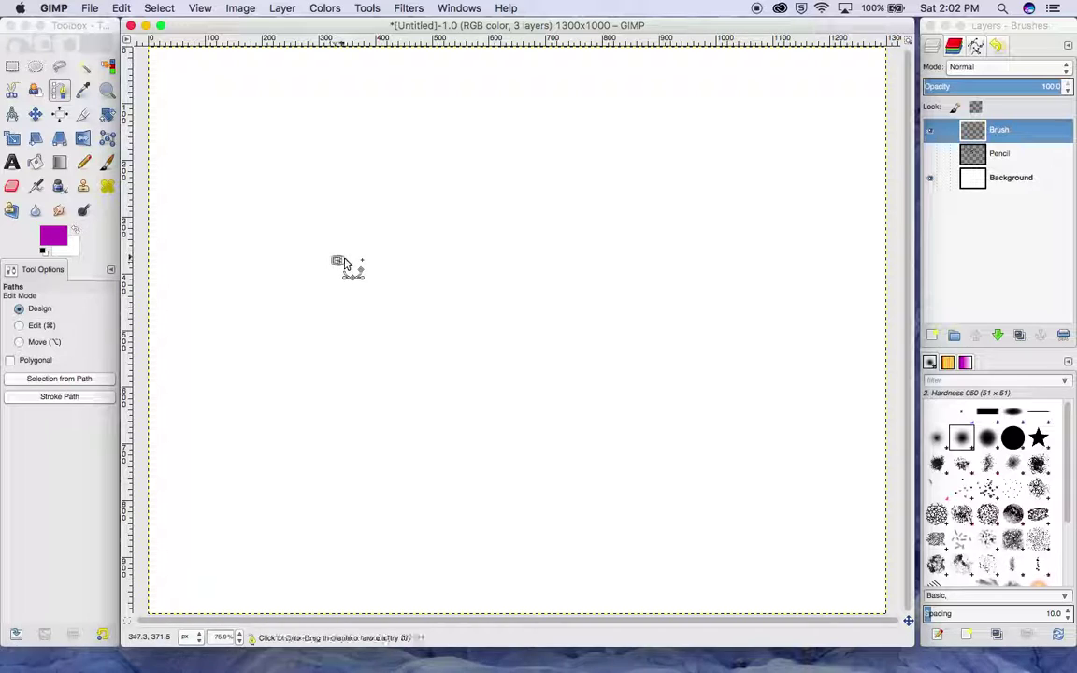
left_click(450, 202)
left_click_drag(450, 202, 563, 253)
left_click_drag(553, 185, 604, 176)
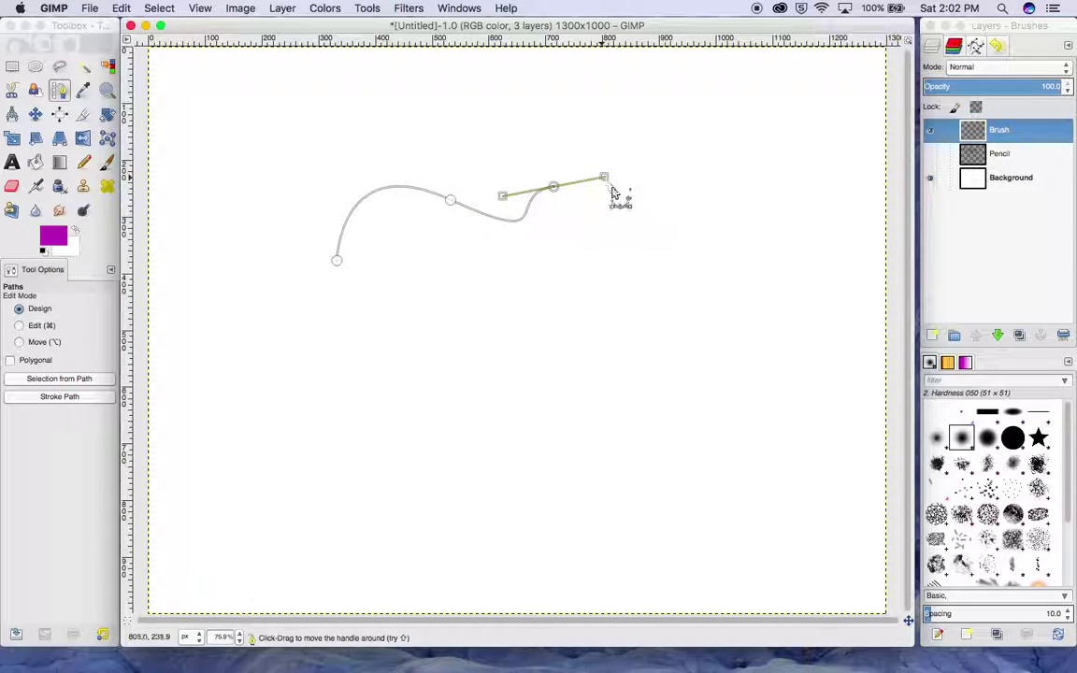
left_click_drag(709, 256, 728, 372)
left_click_drag(570, 411, 496, 416)
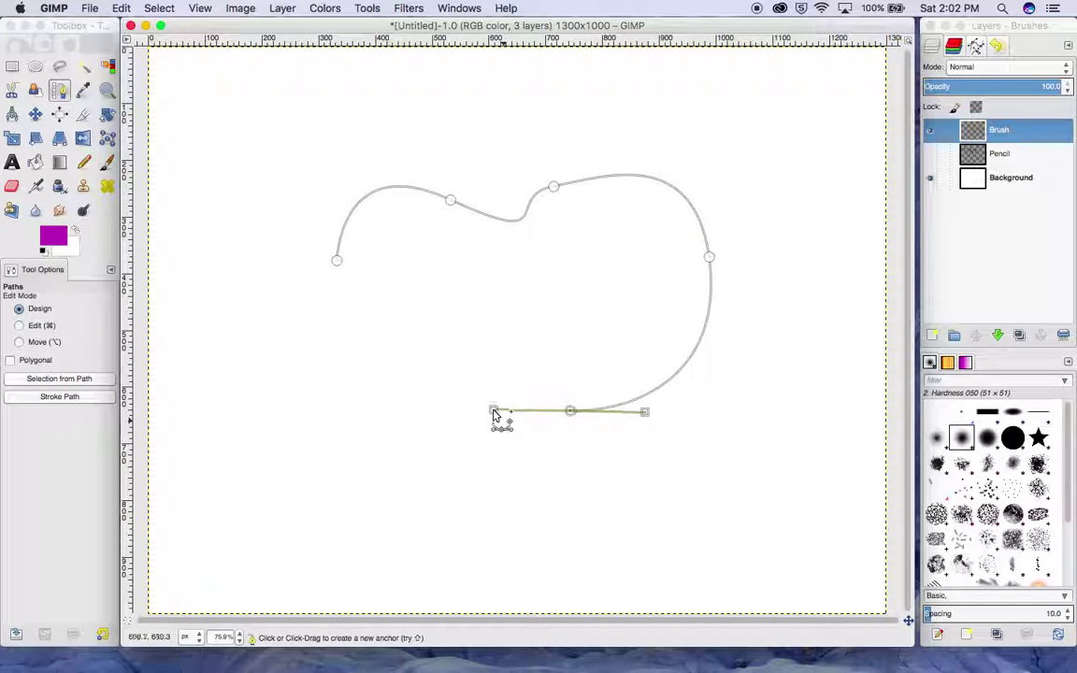
Extend the path with curved anchors back through the middle, over the top of the canvas and down its left side.
left_click_drag(404, 391, 380, 333)
left_click_drag(411, 291, 491, 270)
left_click_drag(554, 244, 622, 273)
left_click_drag(755, 199, 769, 138)
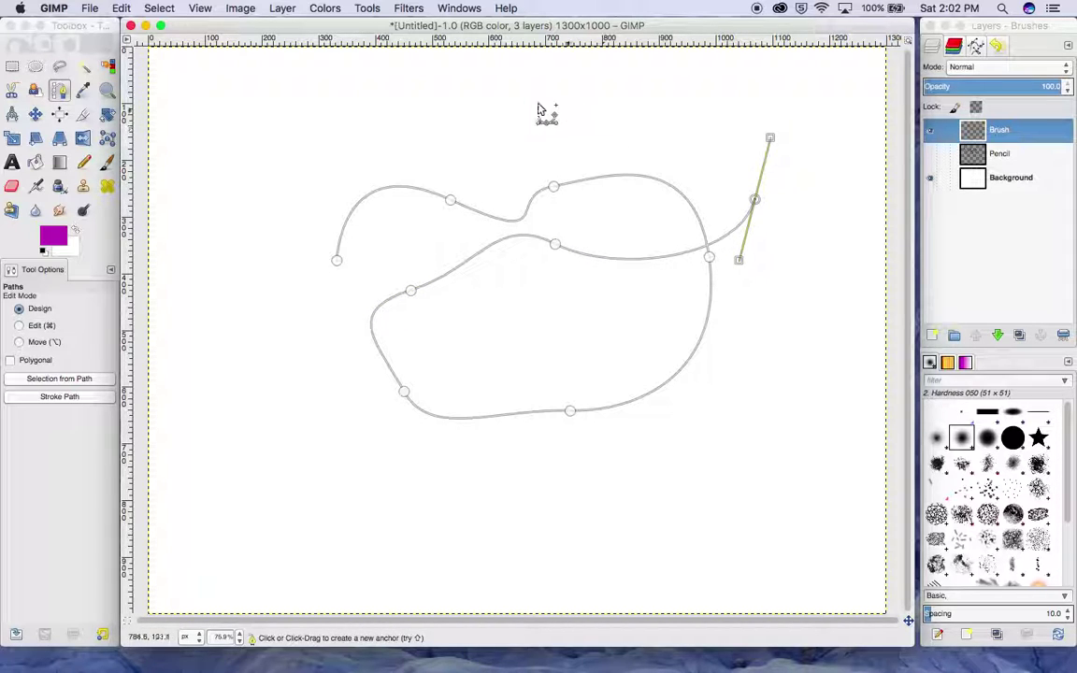
left_click_drag(549, 104, 495, 104)
left_click_drag(320, 151, 283, 193)
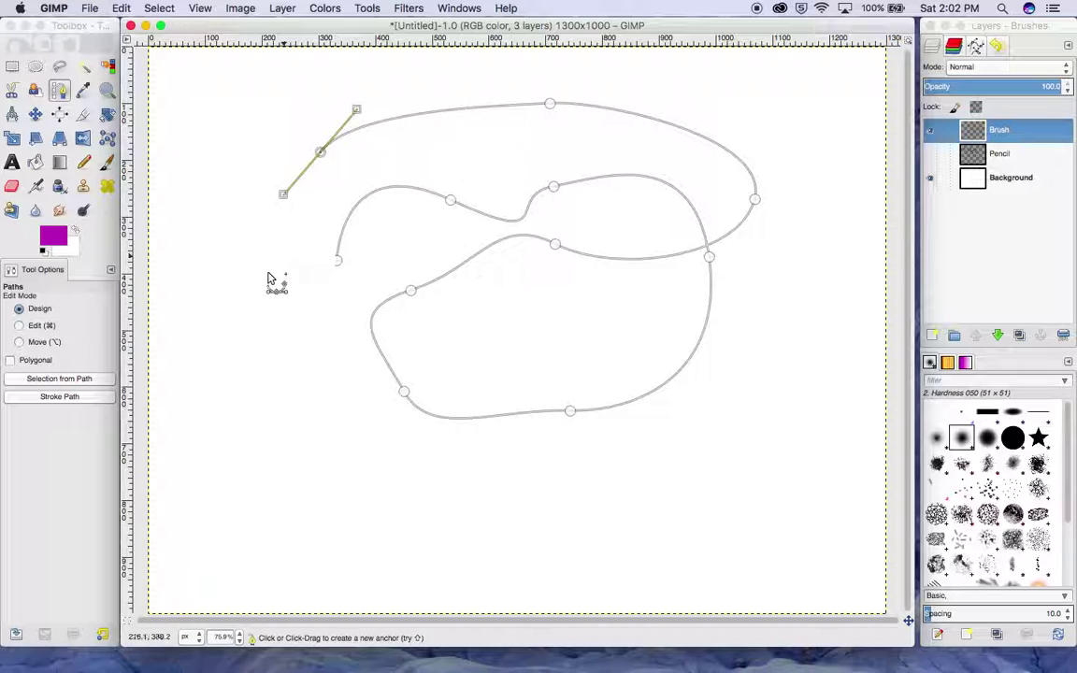
left_click_drag(248, 310, 266, 357)
left_click_drag(331, 442, 419, 463)
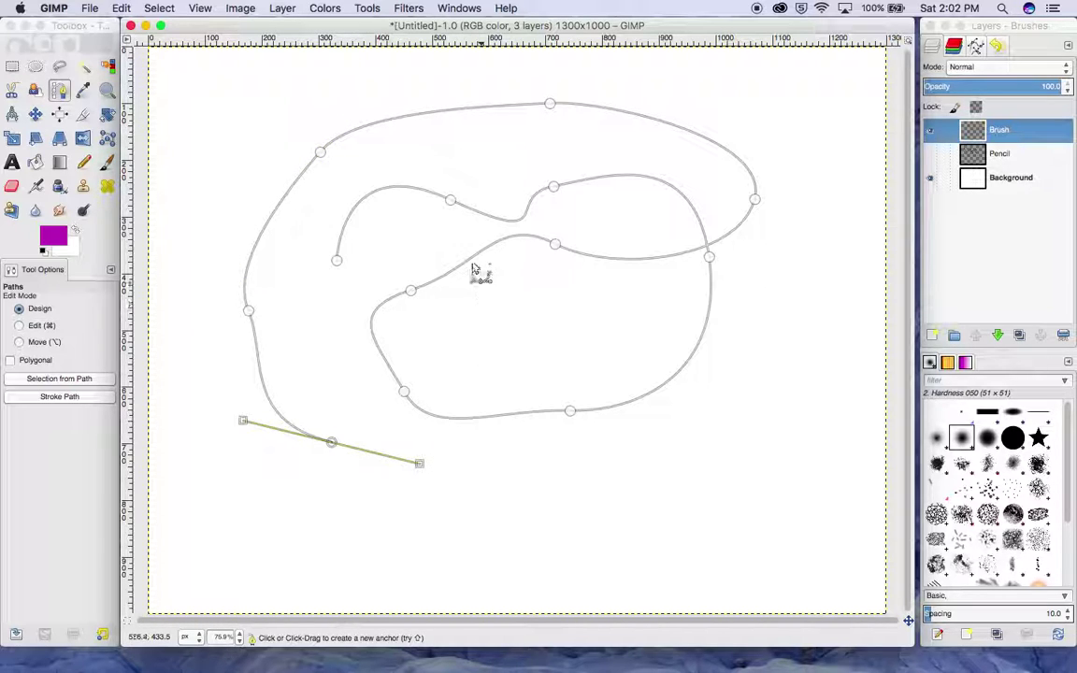
In Edit mode, insert anchors on the inner arch, the outer curve's left side and its top segment.
left_click(41, 325)
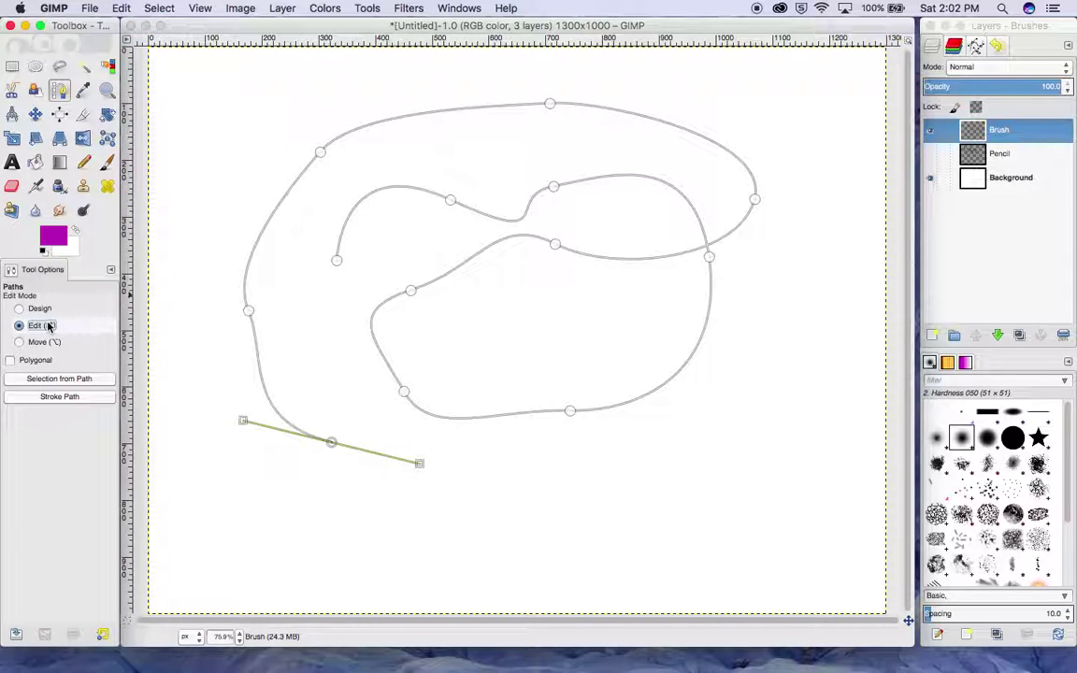
left_click(385, 194)
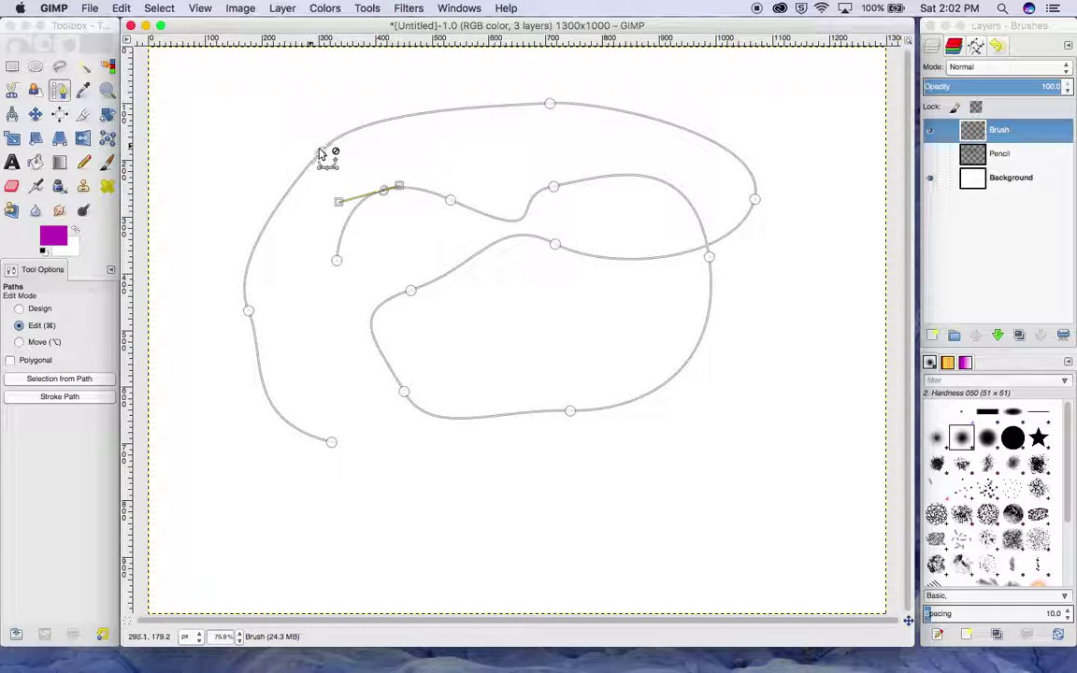
left_click(422, 114)
left_click(277, 209)
left_click(424, 114)
Switch to Design mode and raise the new anchor on the top segment so the outer curve bulges upward.
left_click_drag(422, 116, 417, 104)
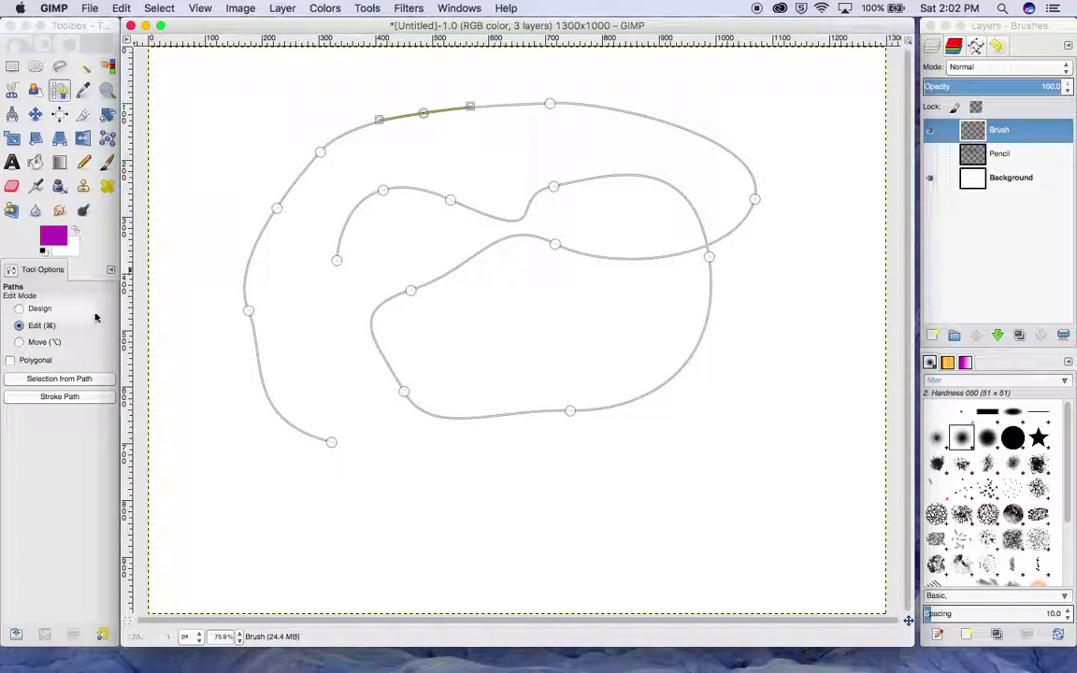
left_click(41, 308)
left_click_drag(427, 109, 480, 76)
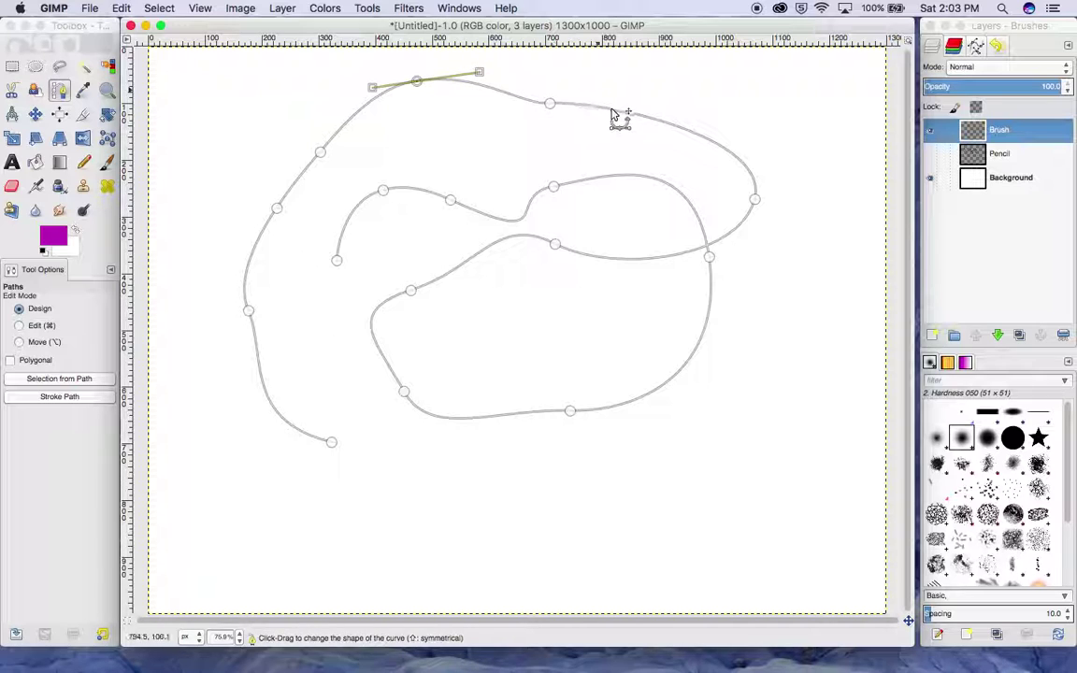
Insert anchors on the outer upper-right curve and the middle curve in Edit mode, and shift the whole path right and slightly down.
left_click(70, 320)
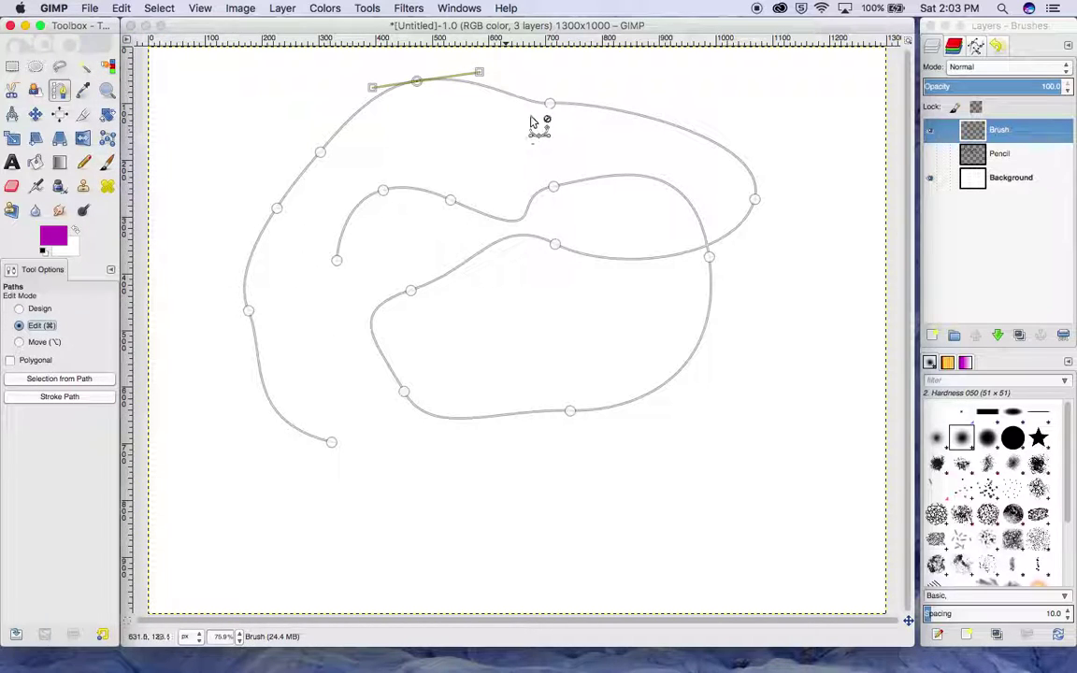
left_click(662, 123)
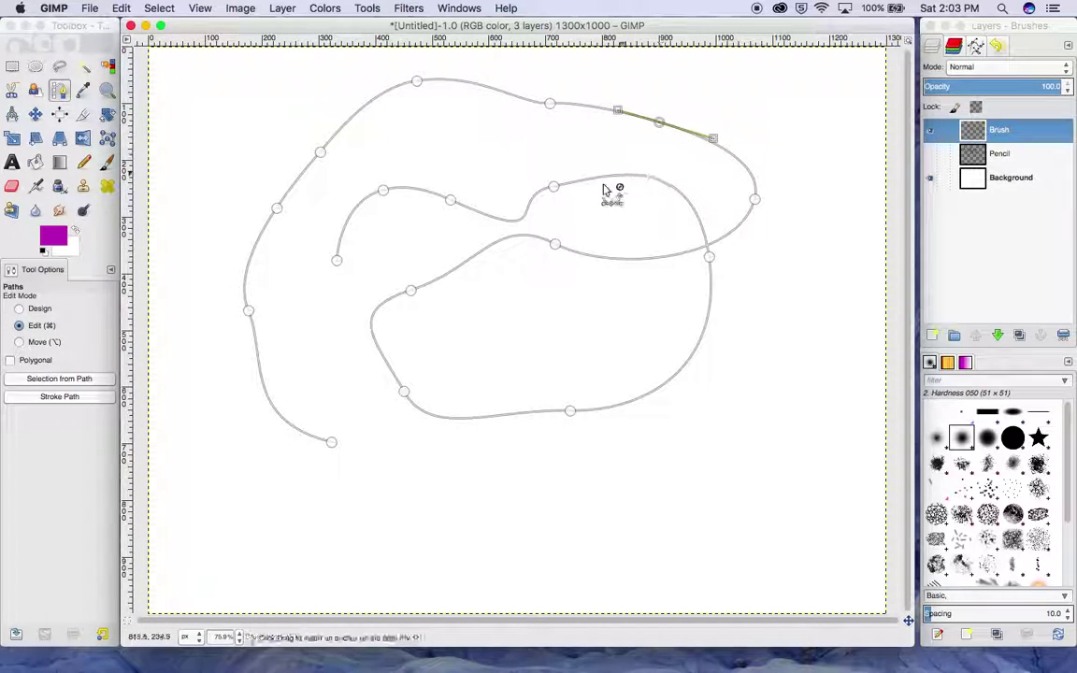
left_click(472, 264)
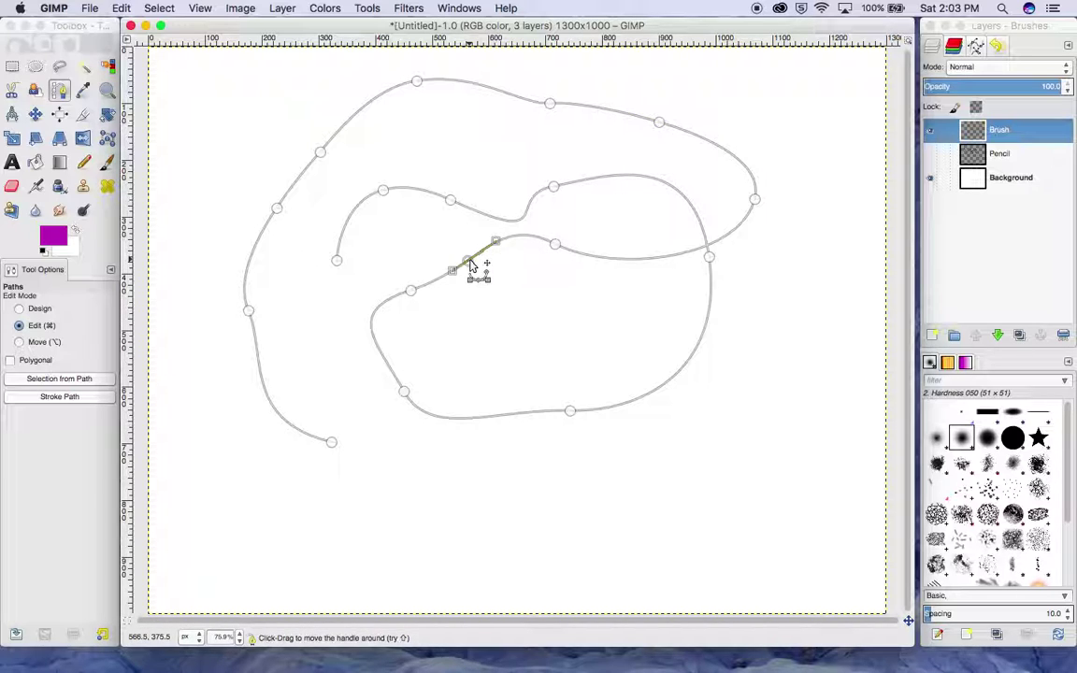
left_click(51, 342)
mouse_move(492, 187)
left_mouse_down()
mouse_move(530, 222)
mouse_move(603, 209)
mouse_move(538, 184)
mouse_move(514, 187)
left_mouse_up()
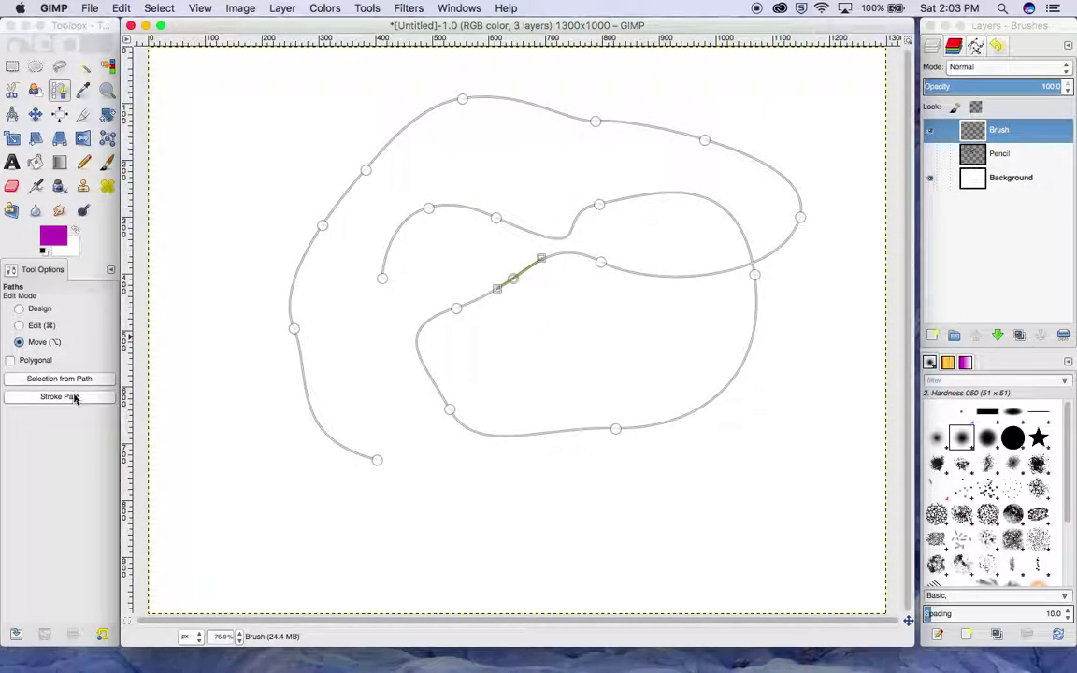
Stroke the path with an antialiased solid purple line 6 px wide.
left_click(74, 398)
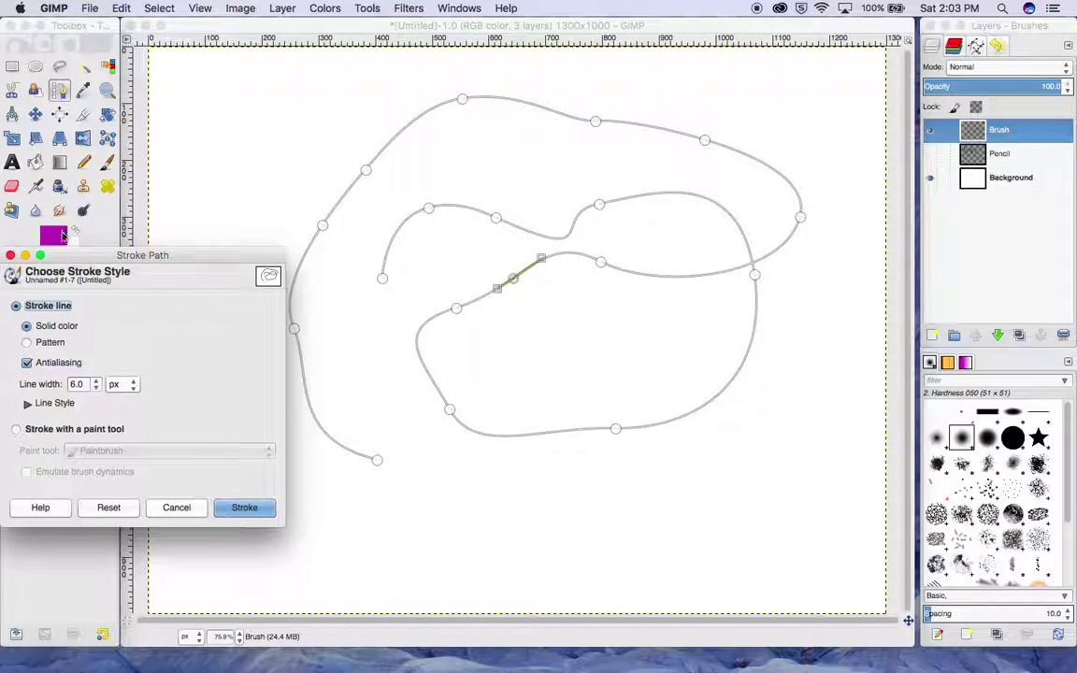
left_click_drag(114, 249, 245, 186)
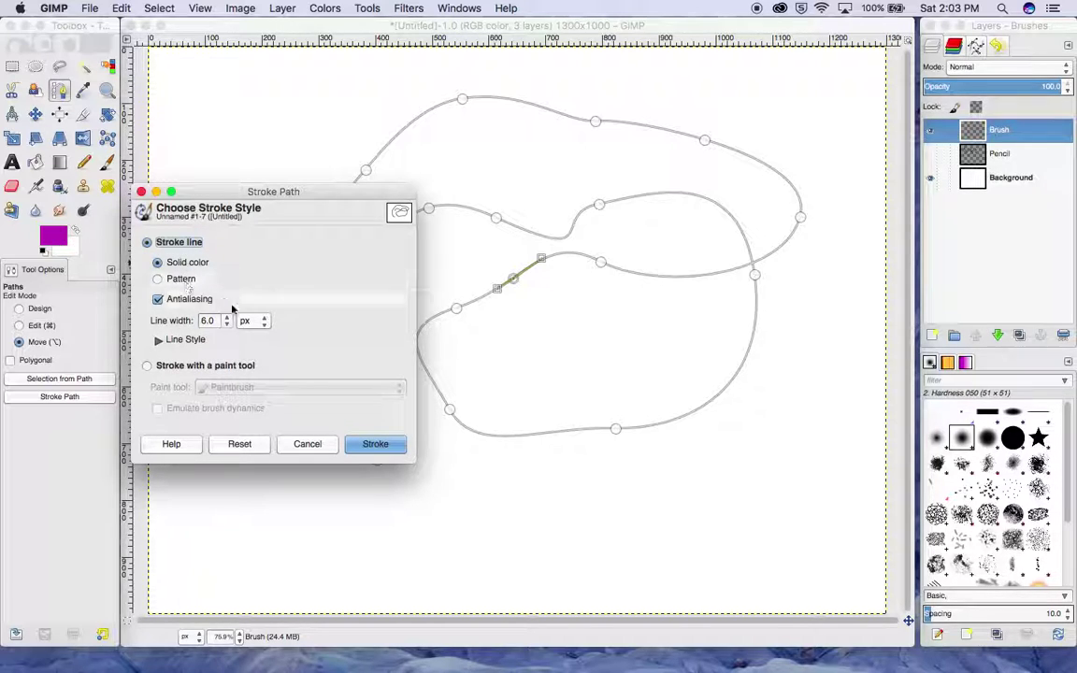
left_click(377, 445)
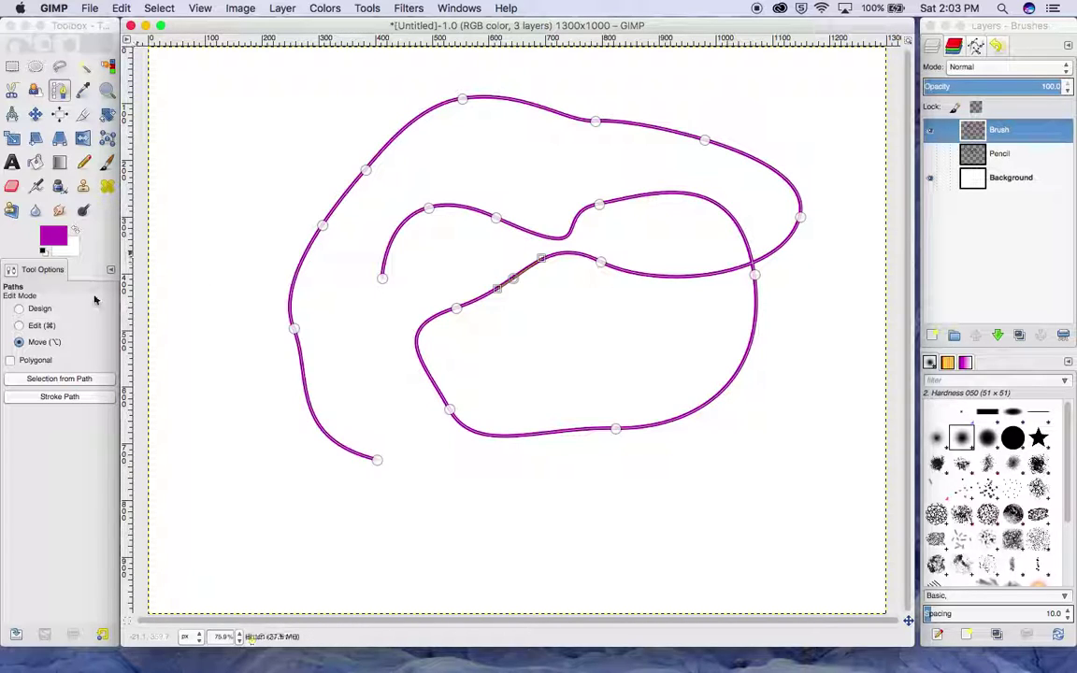
Try stroking the path with the Sparse dots dash preset at 6 px, and undo the path strokes.
left_click(84, 397)
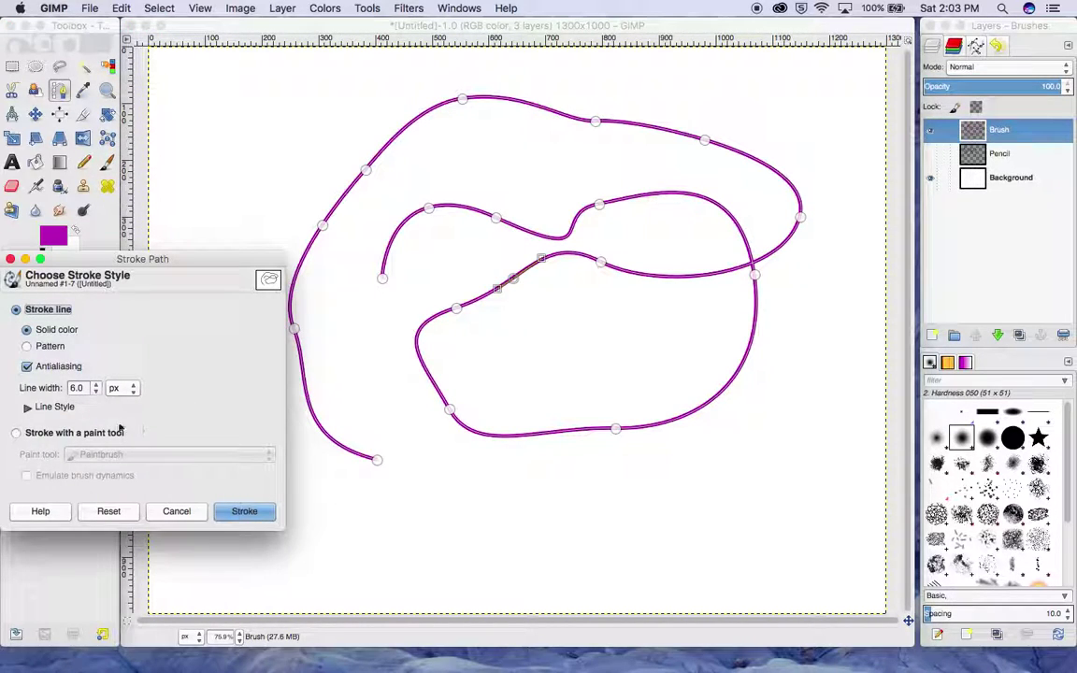
left_click(50, 409)
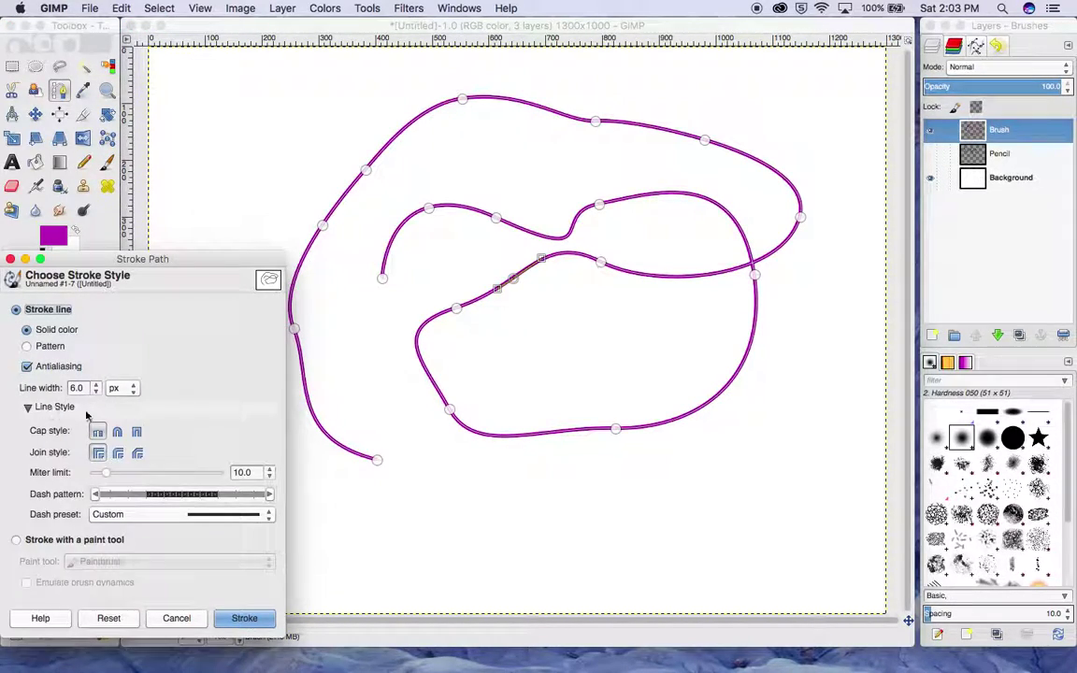
left_click(254, 516)
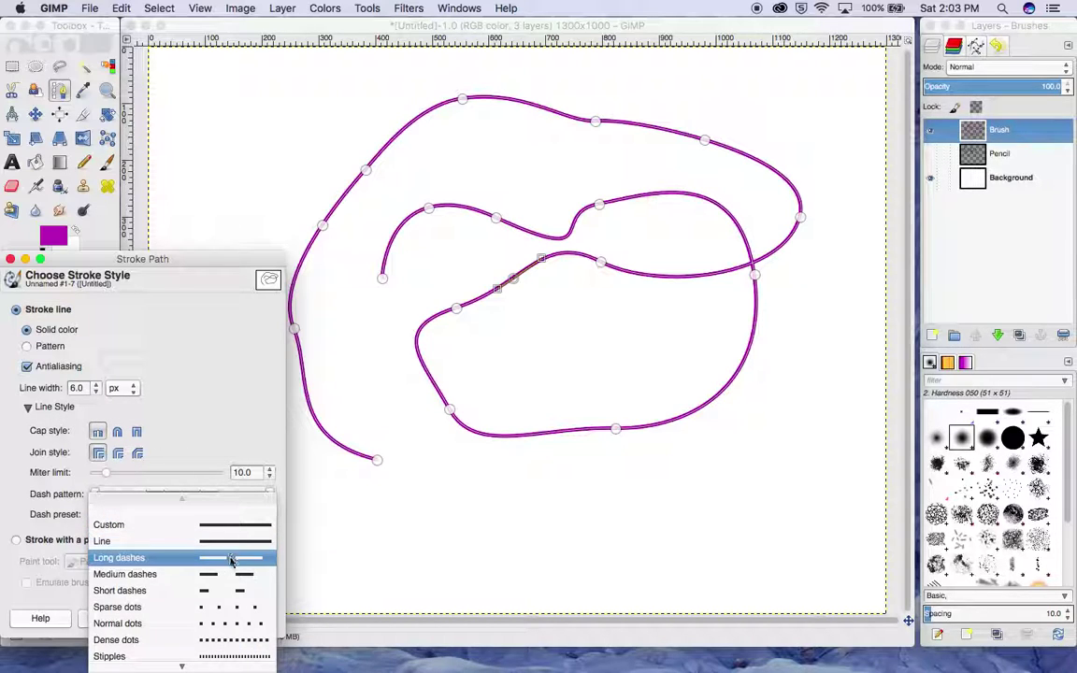
left_click(239, 608)
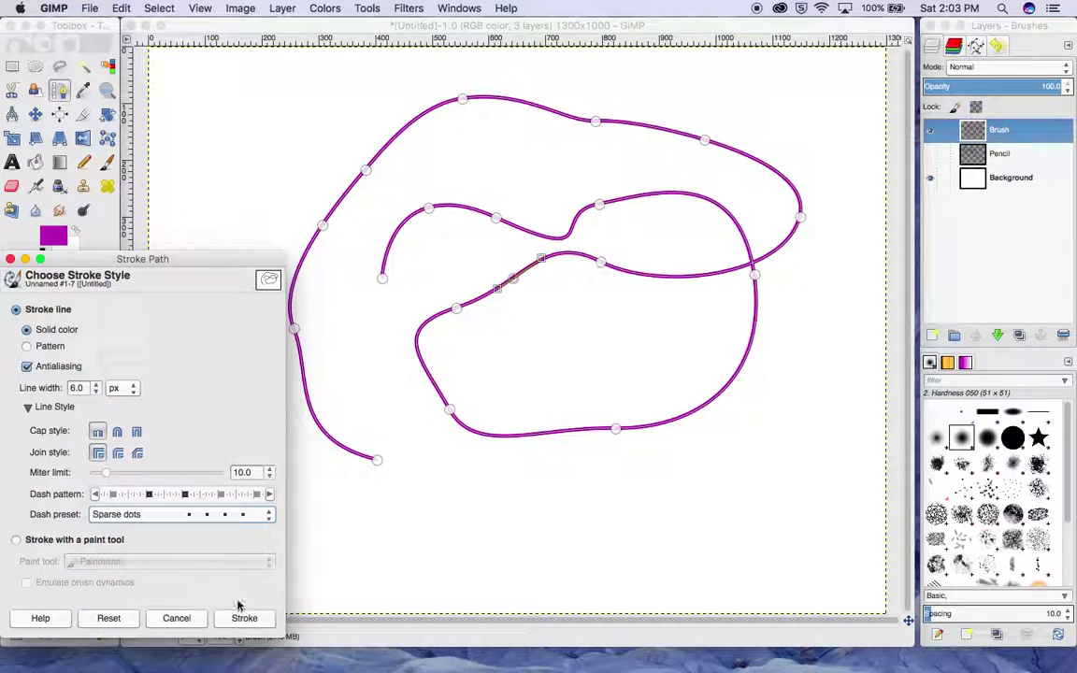
left_click(244, 619)
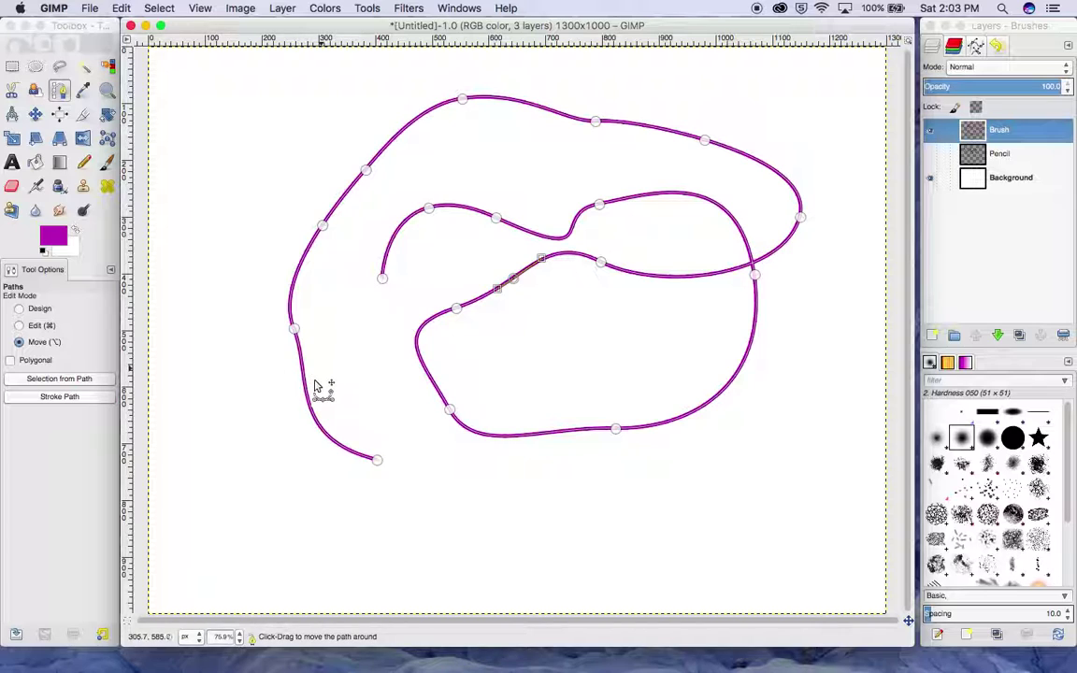
key("super+z")
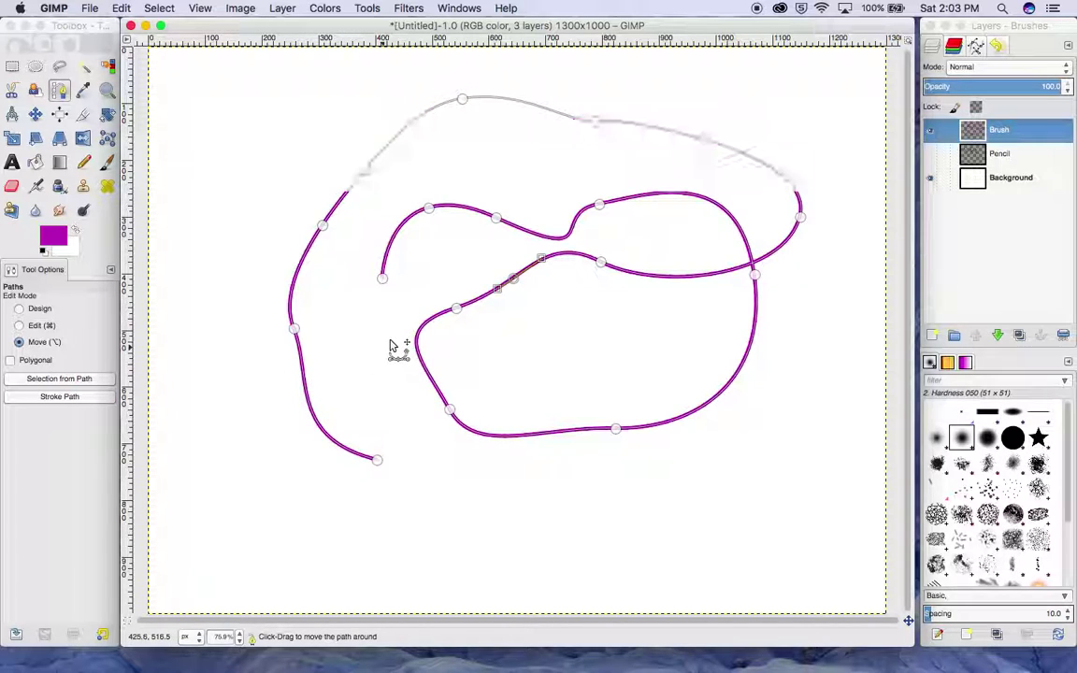
Stroke the path with the antialiased 6 px solid-color line in the custom dotted dash pattern, and switch to the Move tool.
left_click(92, 399)
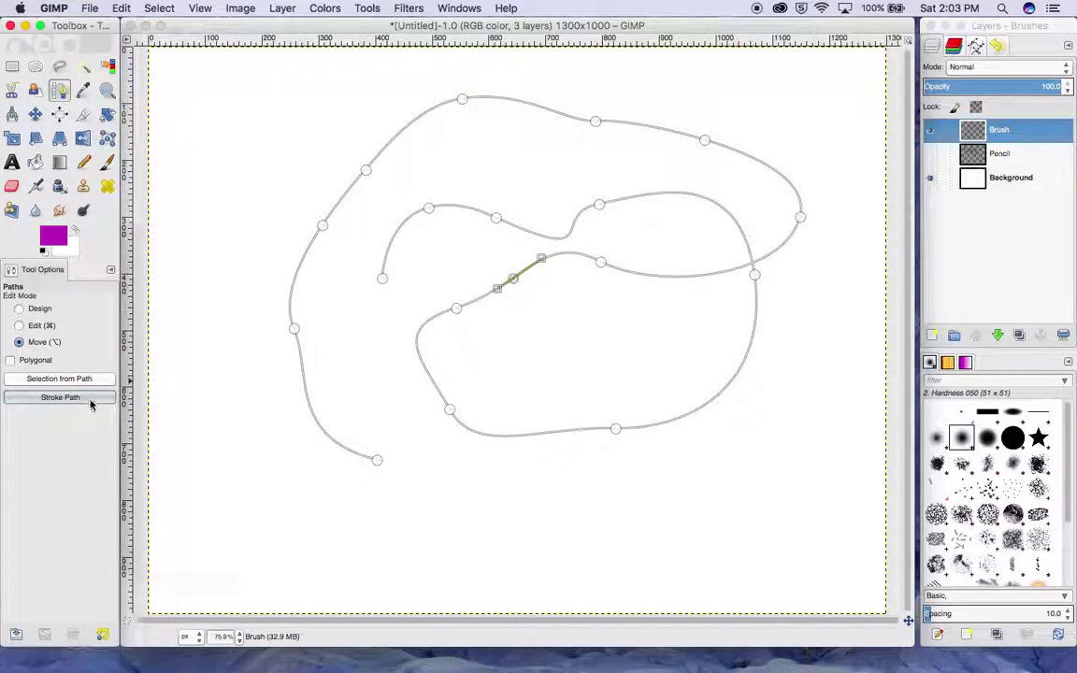
left_click(67, 409)
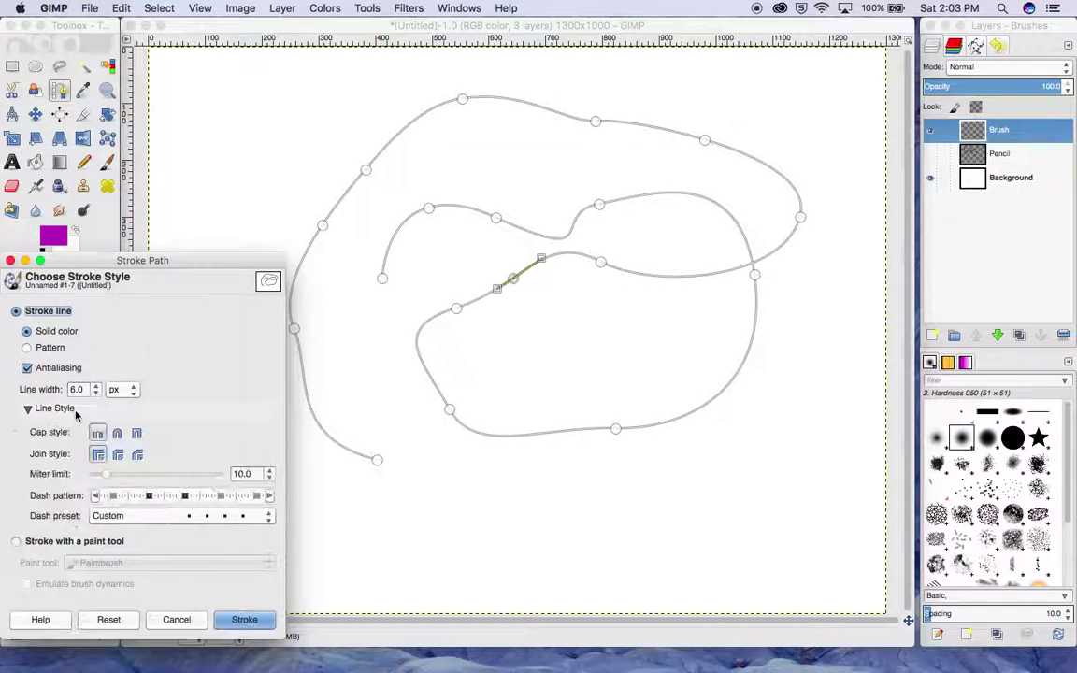
left_click(246, 619)
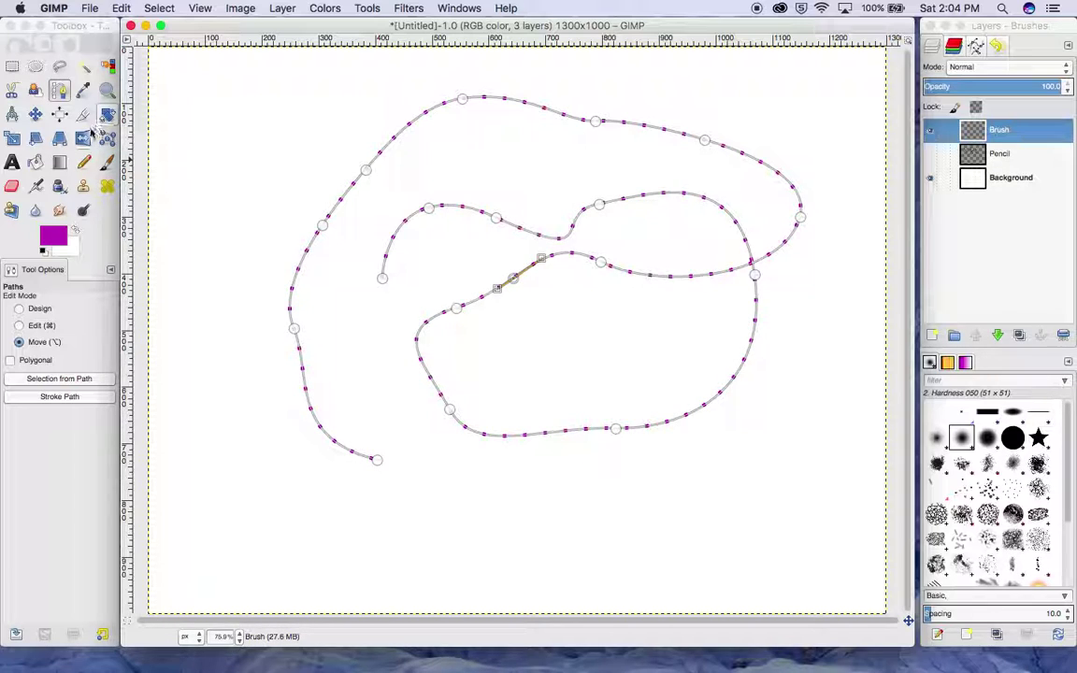
left_click(36, 113)
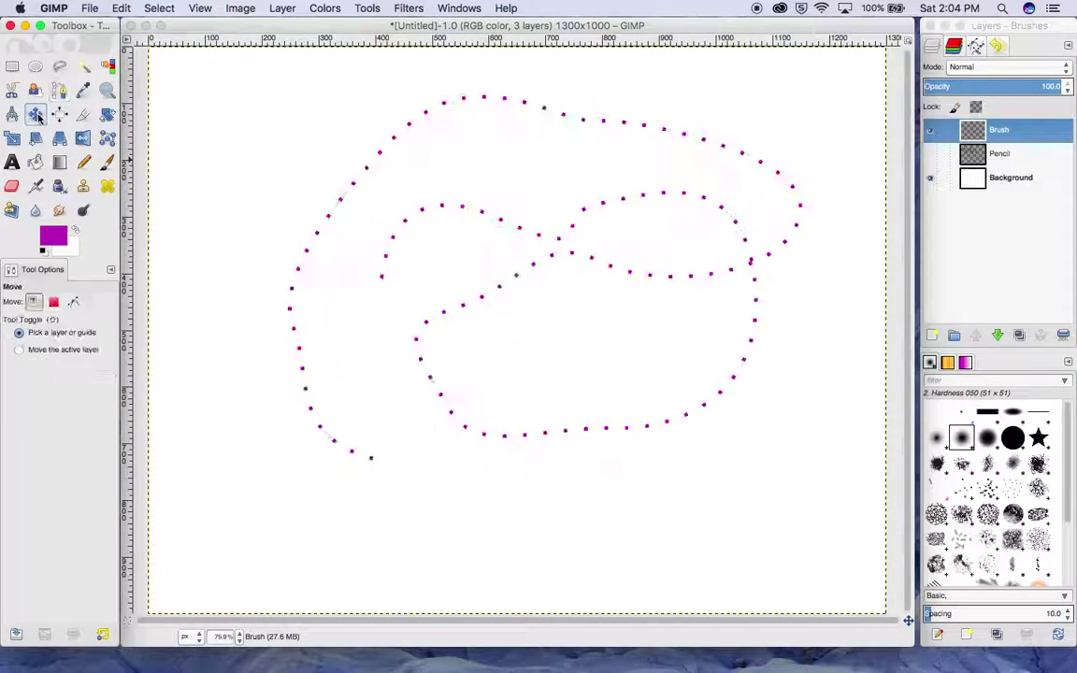
key("a")
key("d")
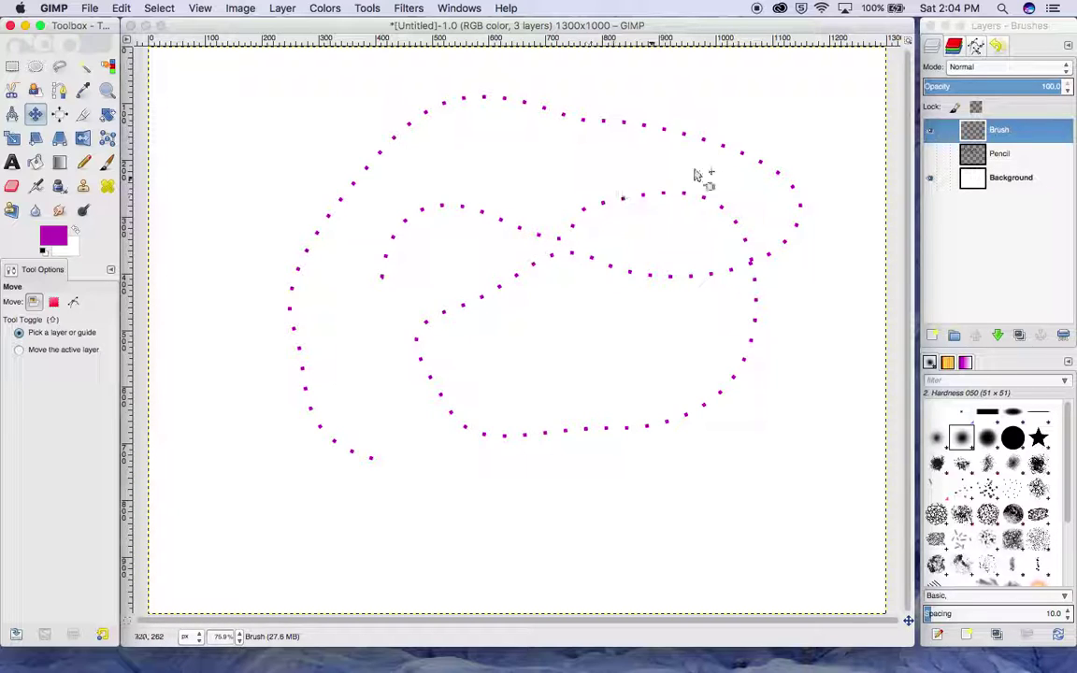
Add a transparent 1300 × 1000 px layer named "paint bucket" and hide the Brush layer.
left_click(933, 334)
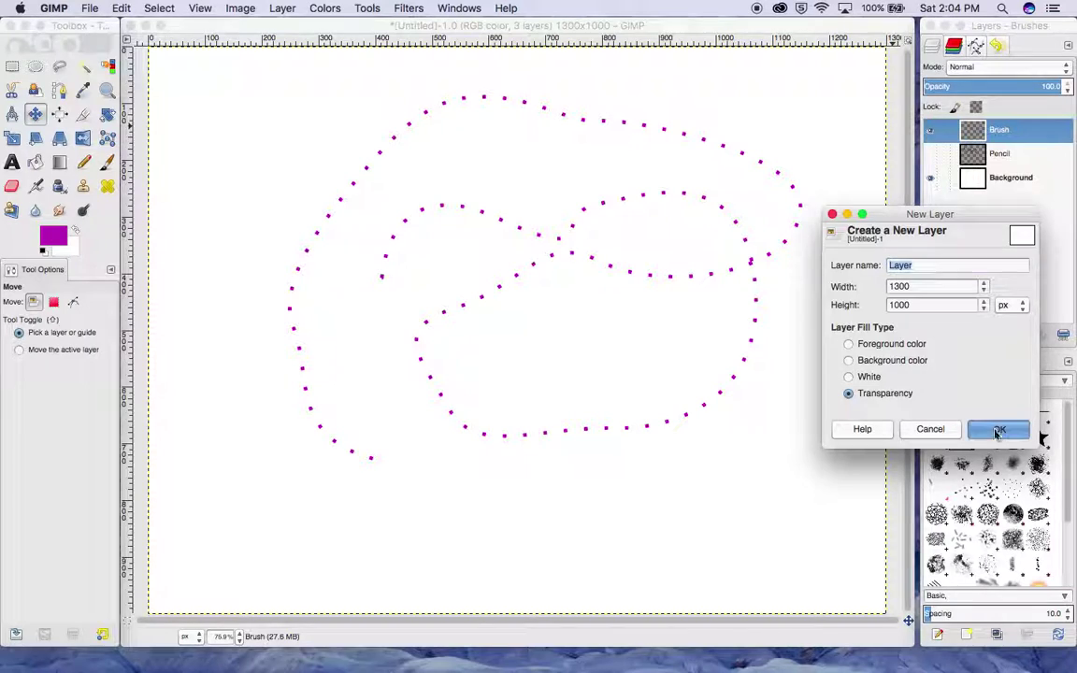
left_click(997, 428)
left_click(929, 158)
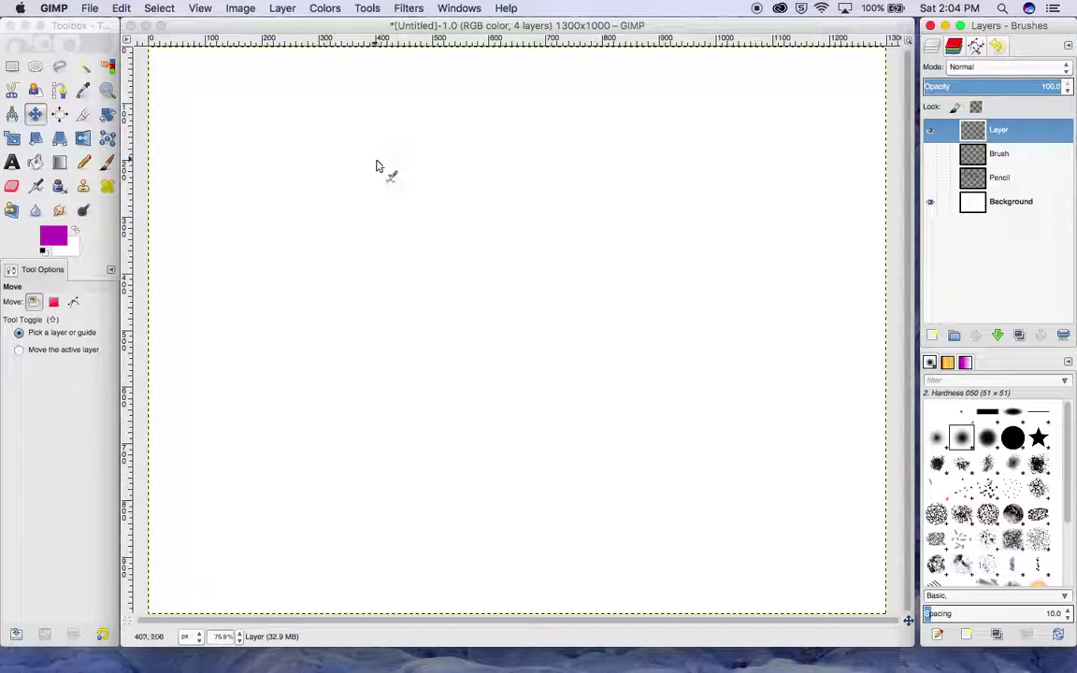
key("a")
key("d")
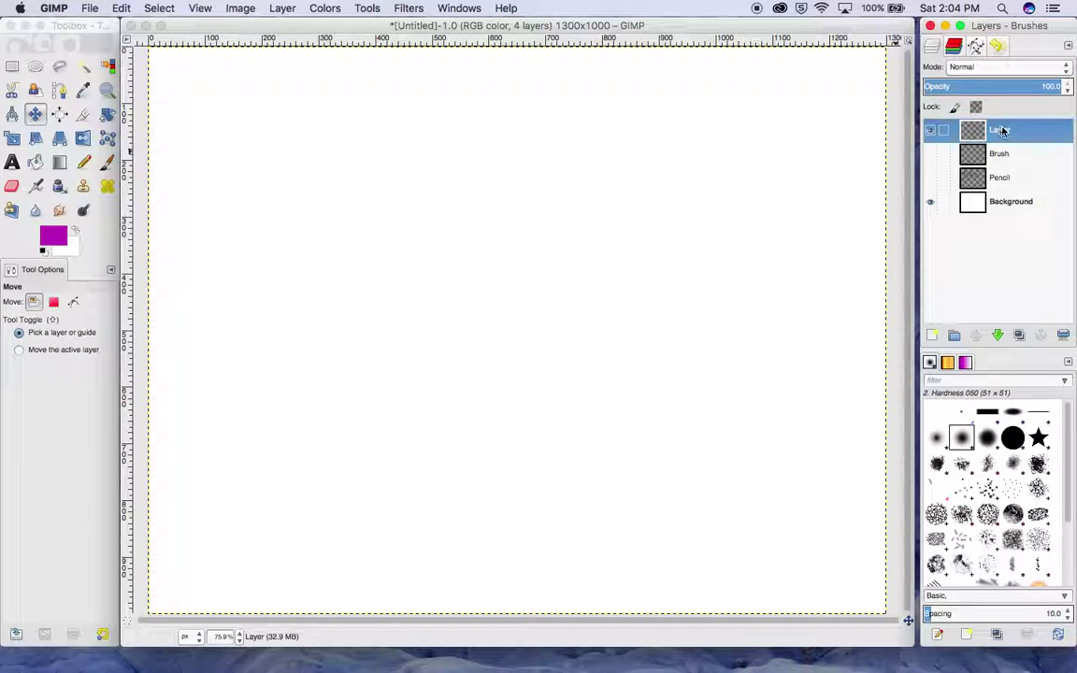
double_click(1008, 133)
key("Return")
Set the foreground color to a medium cyan-blue and flood the whole paint bucket layer with Bucket Fill.
left_click(35, 163)
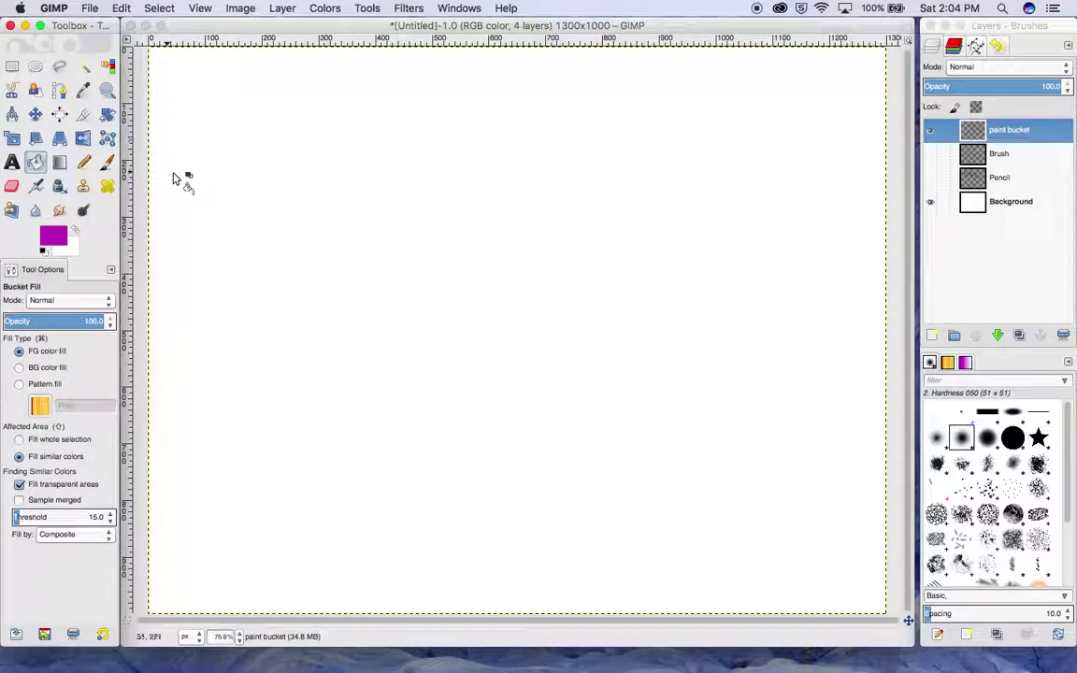
left_click(53, 234)
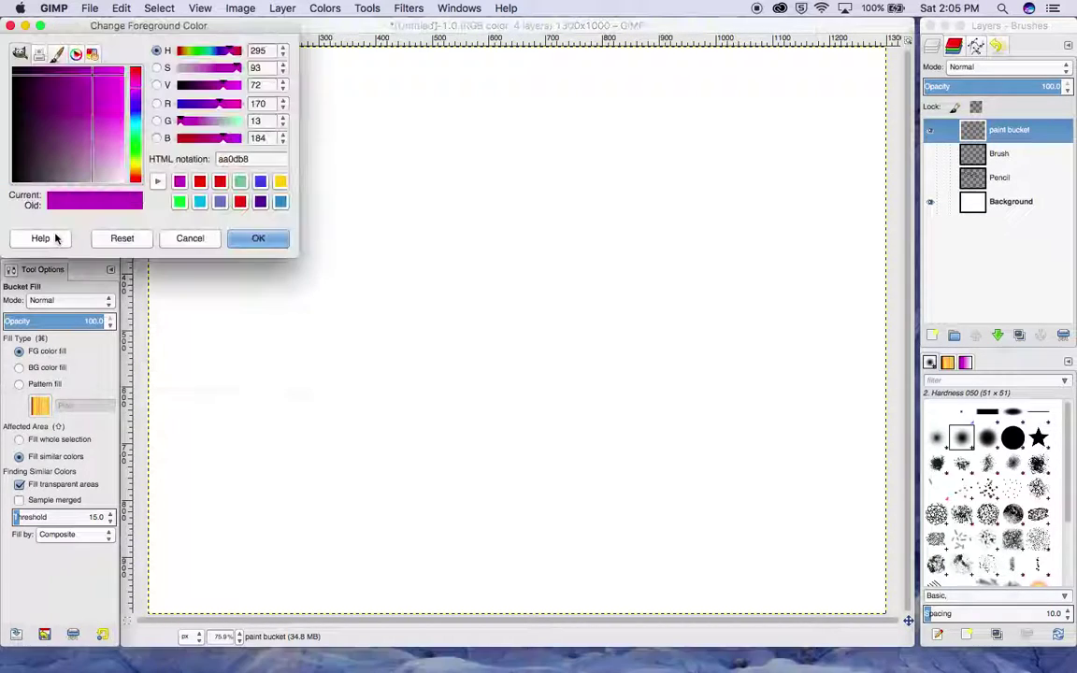
left_click_drag(136, 107, 98, 81)
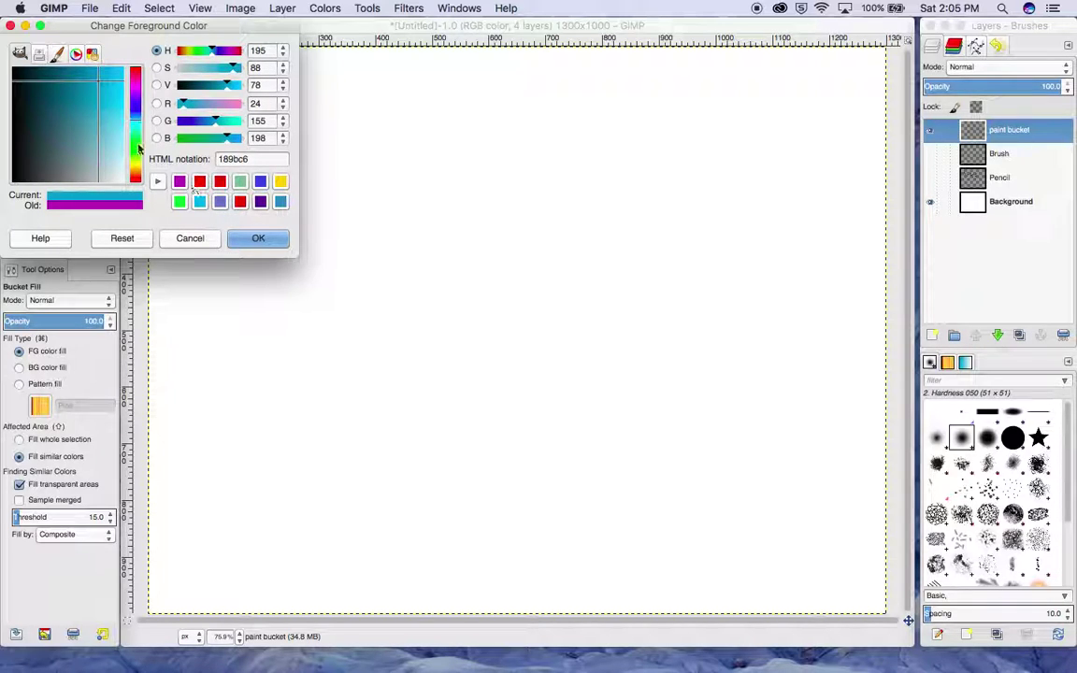
left_click_drag(137, 120, 136, 117)
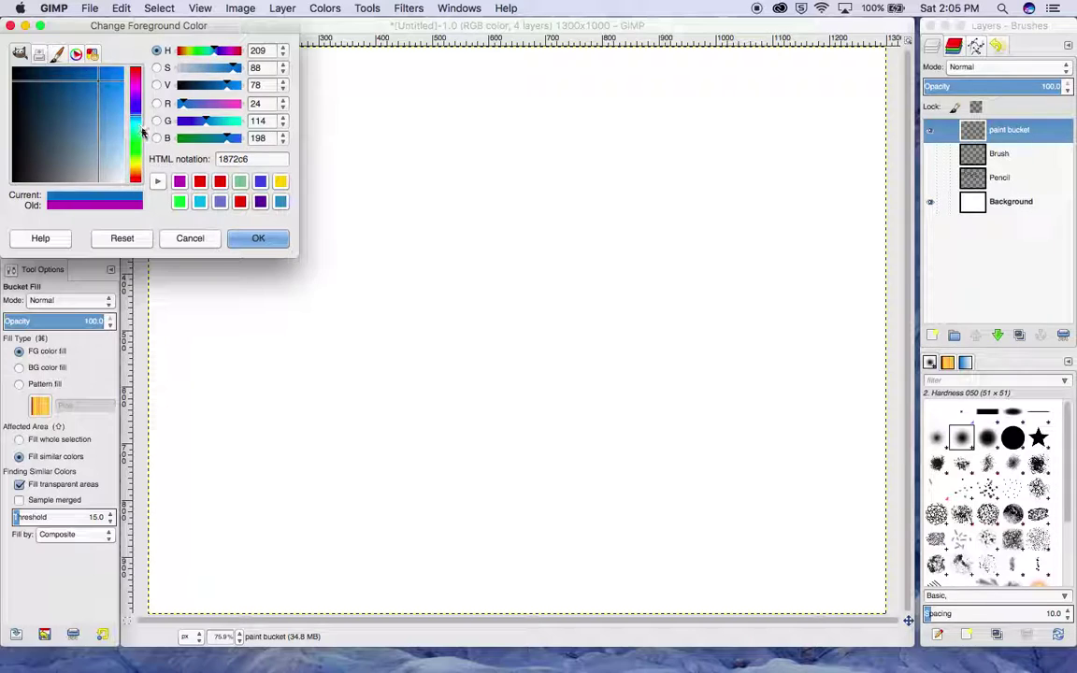
left_click_drag(137, 117, 138, 120)
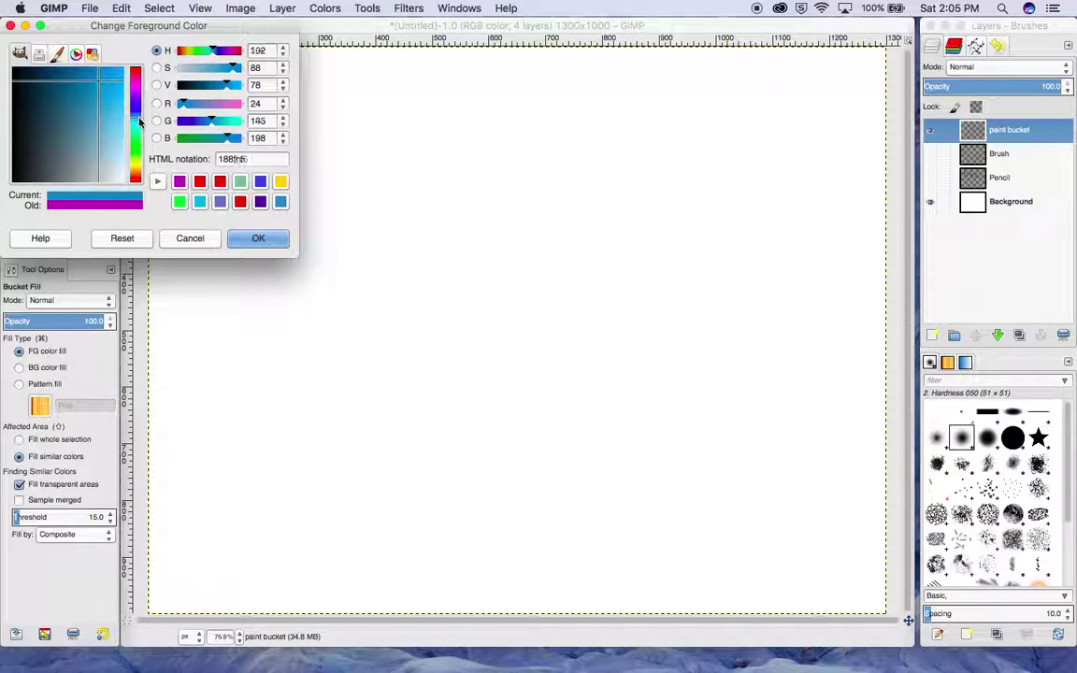
left_click(254, 238)
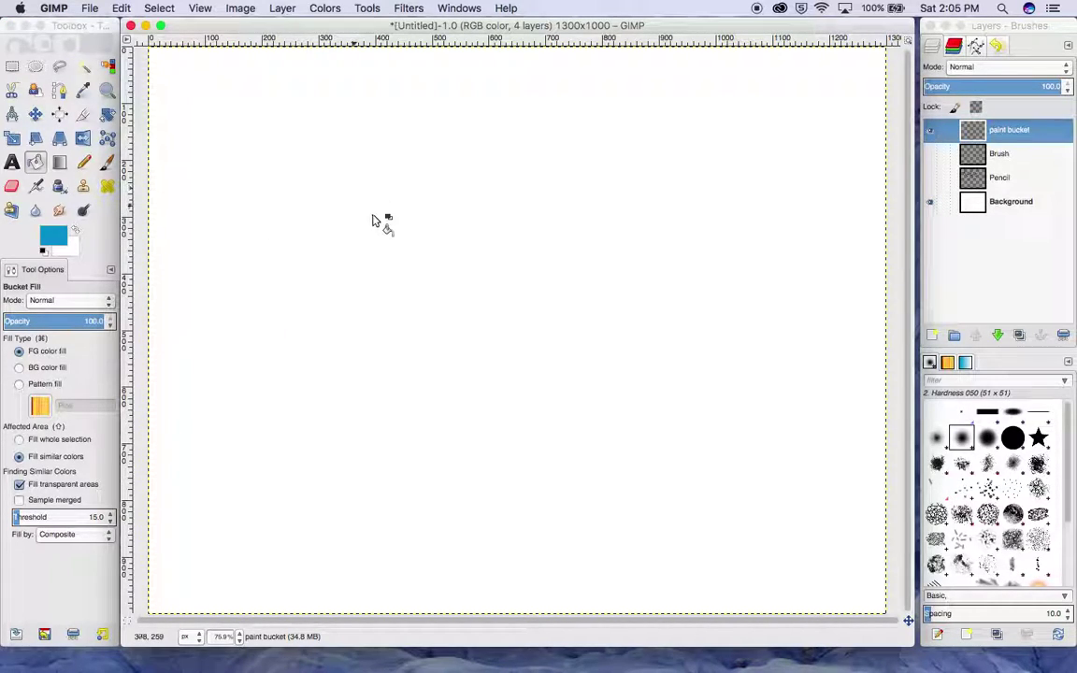
left_click(324, 247)
key("d")
key("a")
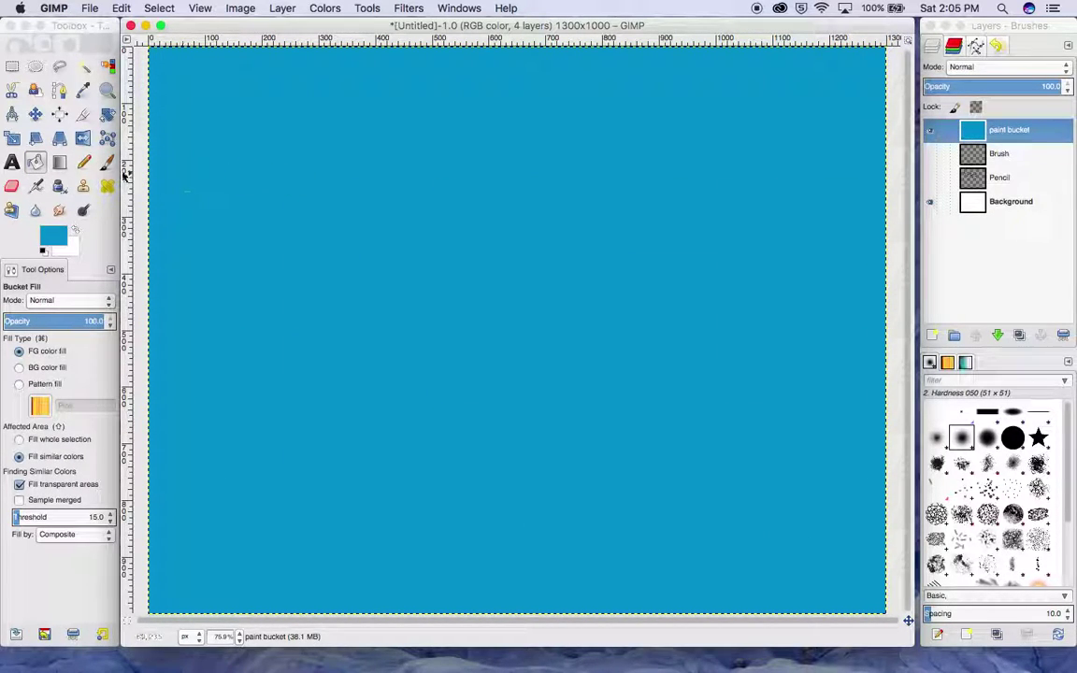
Paint a closed oval outline near the canvas center with the size 8 Paintbrush in black (000000).
left_click(107, 162)
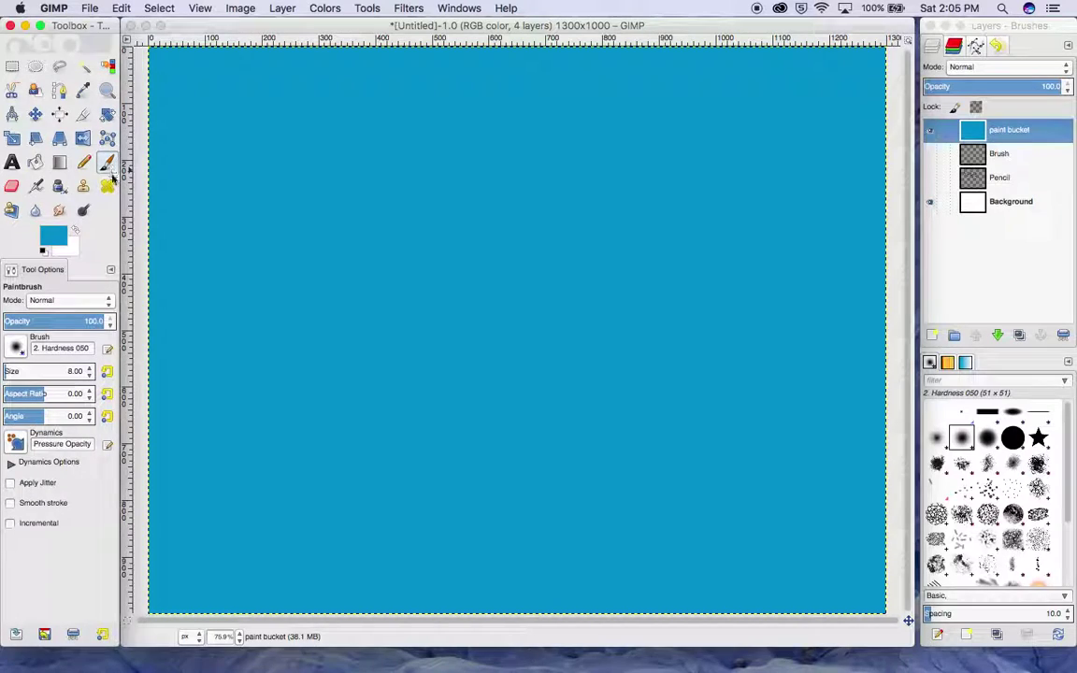
left_click(58, 239)
left_click_drag(93, 165, 10, 64)
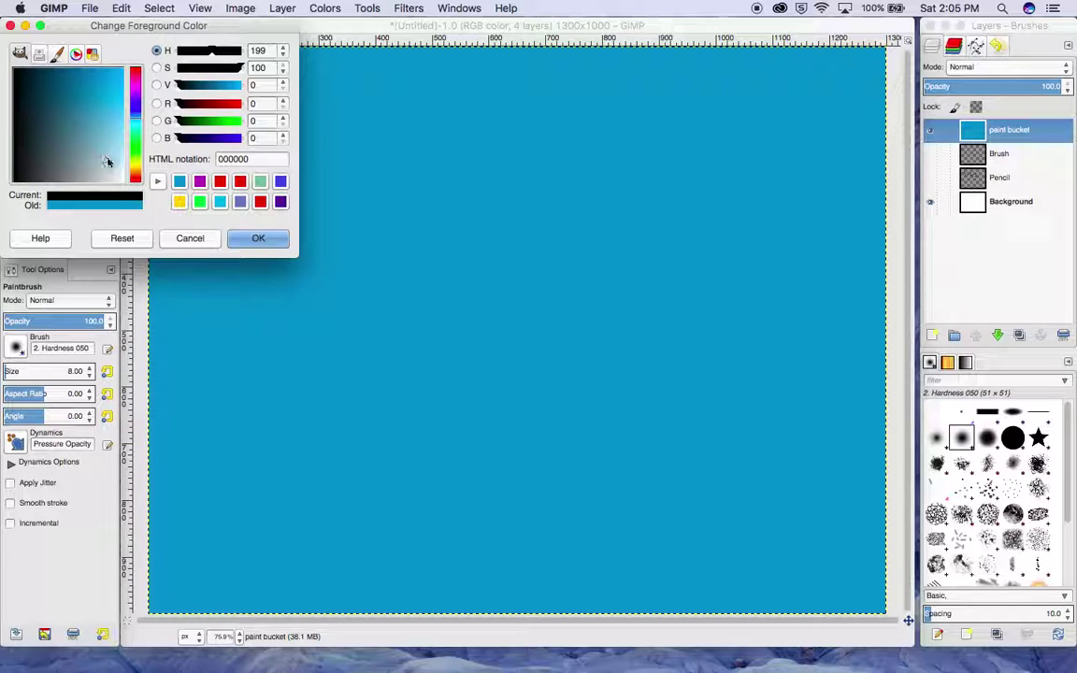
left_click(259, 239)
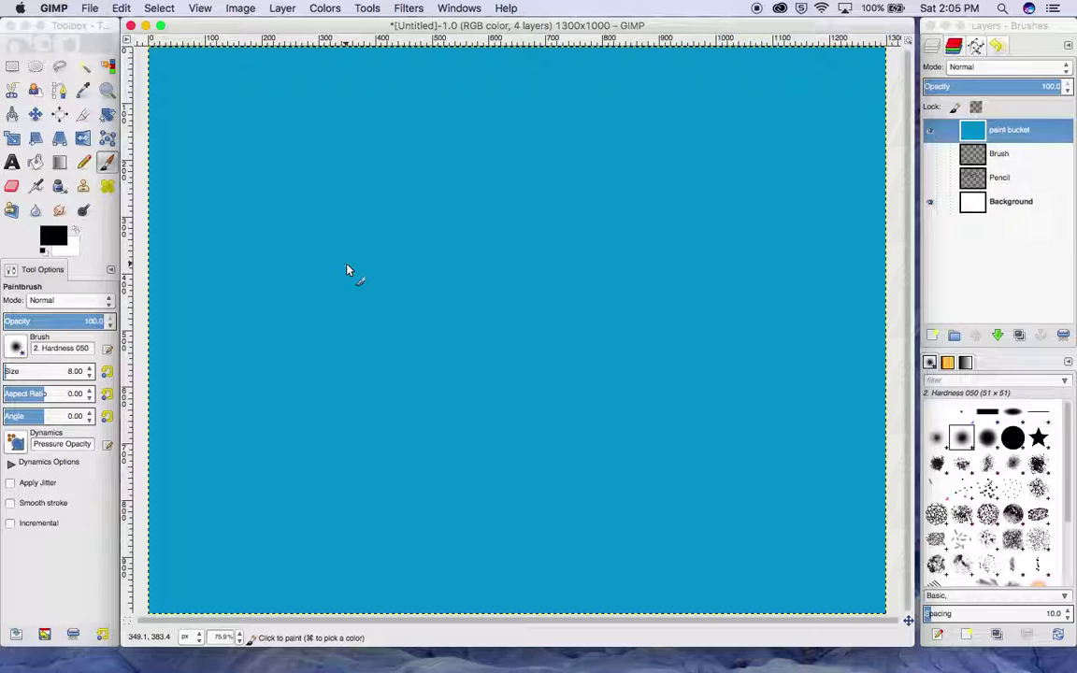
mouse_move(338, 268)
left_mouse_down()
mouse_move(534, 170)
mouse_move(634, 239)
mouse_move(630, 324)
mouse_move(552, 392)
mouse_move(447, 415)
mouse_move(354, 369)
mouse_move(340, 273)
left_mouse_up()
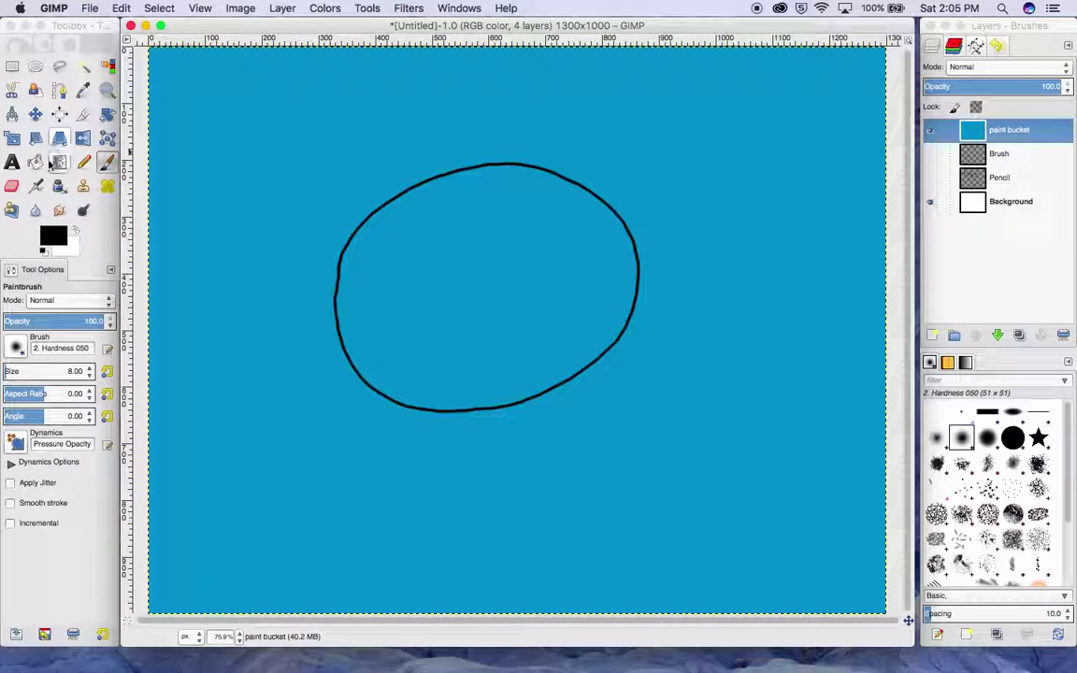
Set the foreground color to red and bucket-fill the inside of the black oval.
left_click(36, 163)
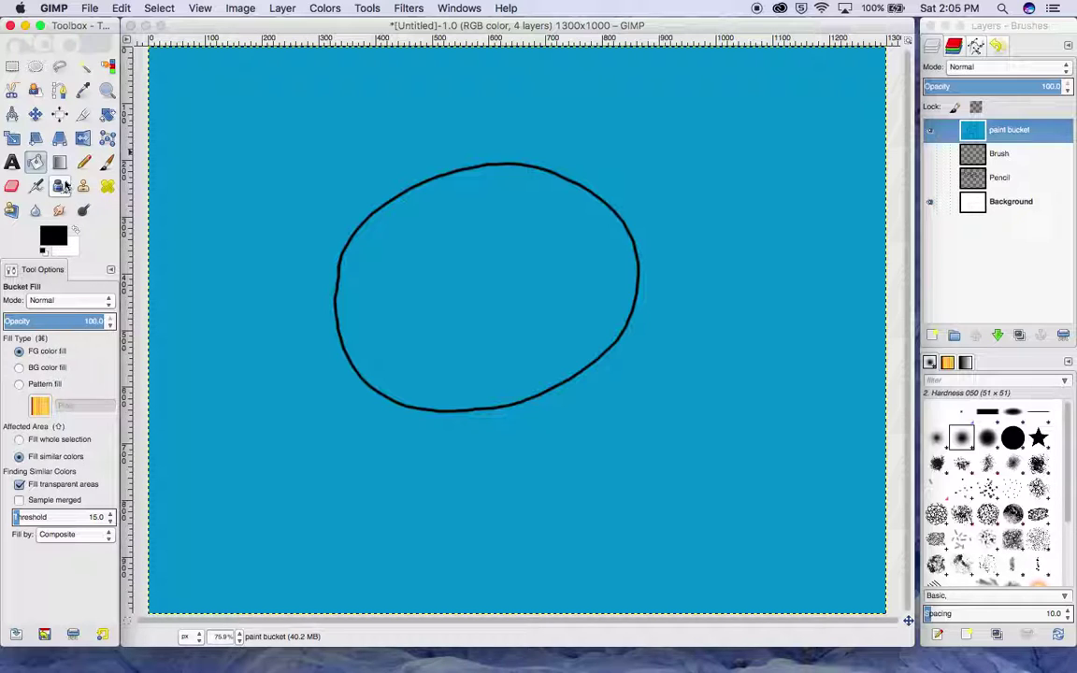
left_click(58, 235)
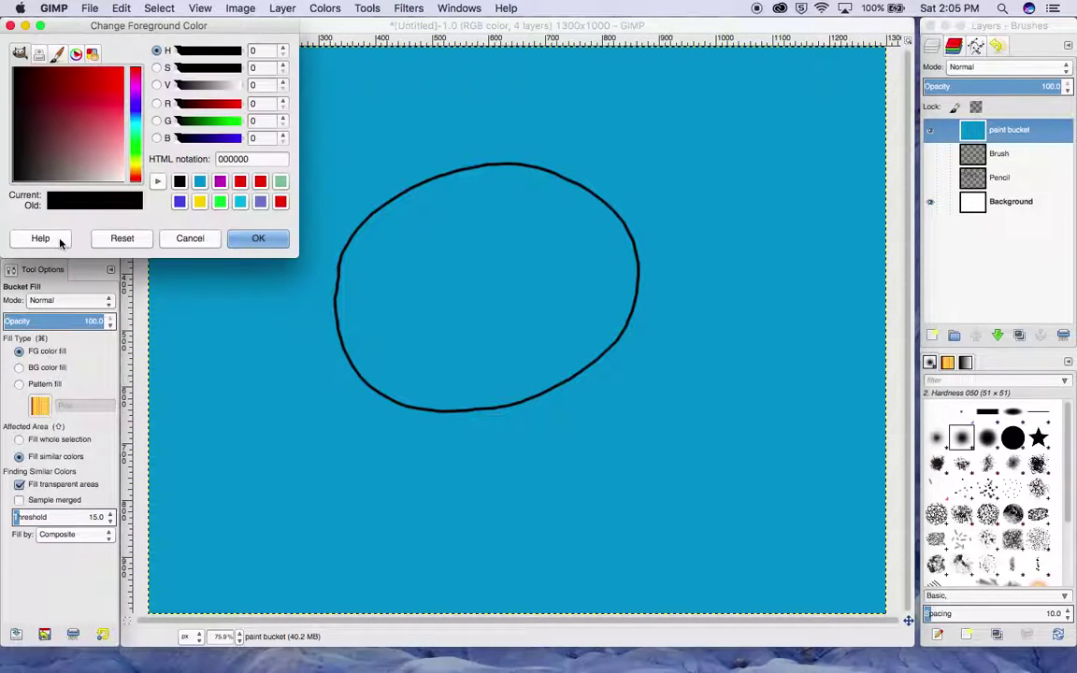
left_click(103, 108)
left_click(256, 237)
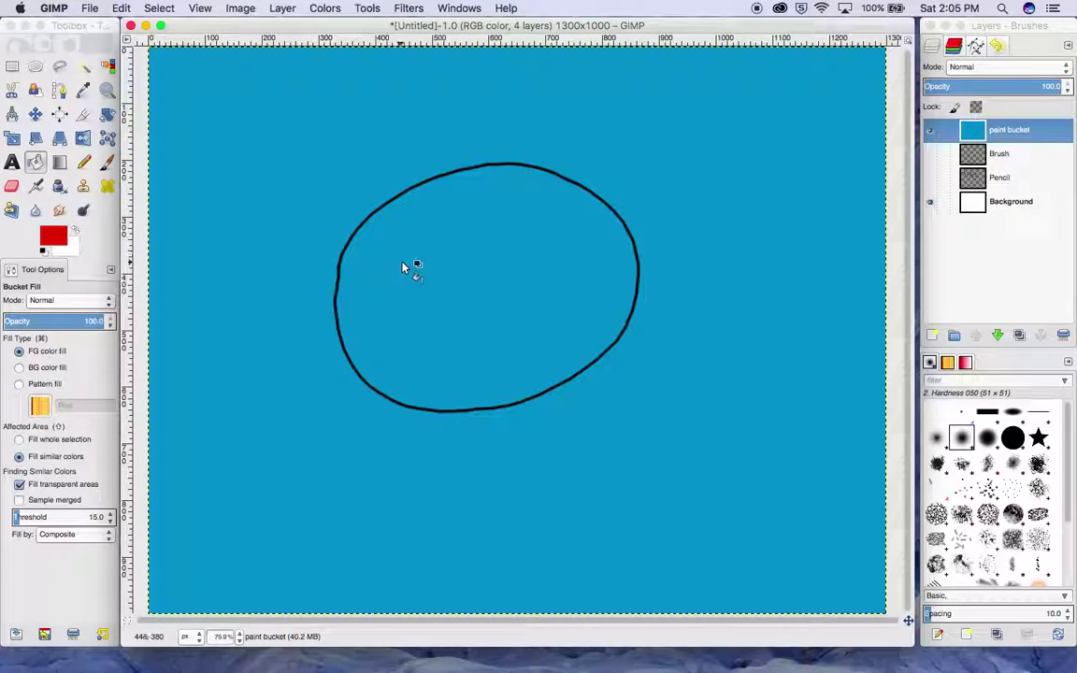
left_click(344, 301)
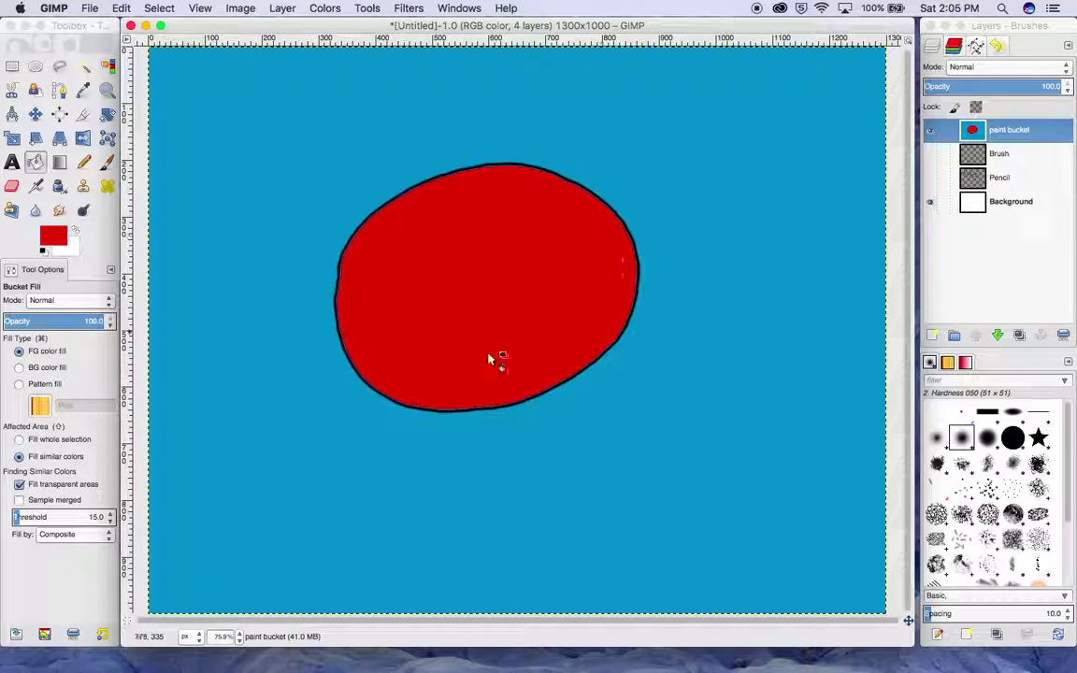
Return to Bucket Fill and undo the red fill and the black oval outline.
key("a")
key("d")
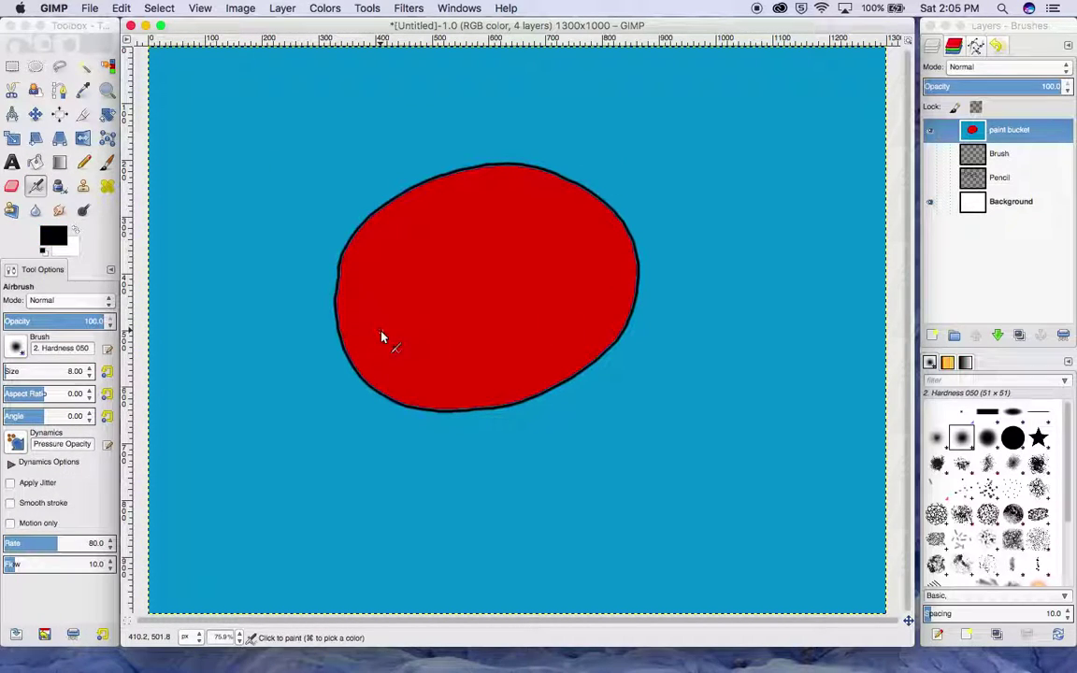
key("shift+b")
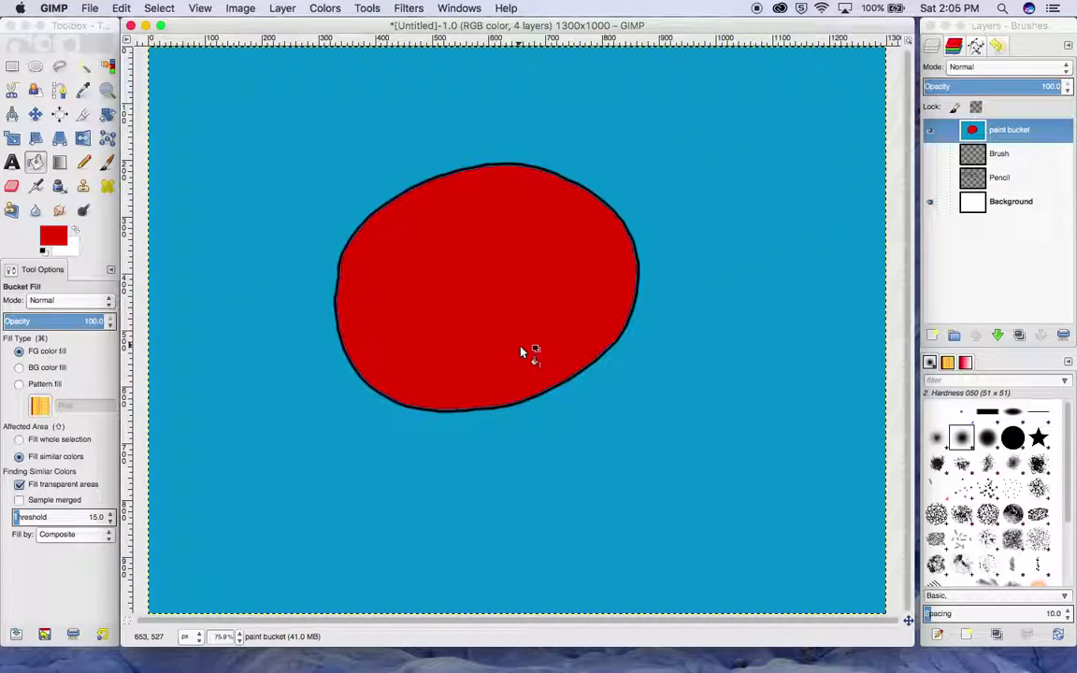
key("ctrl+z")
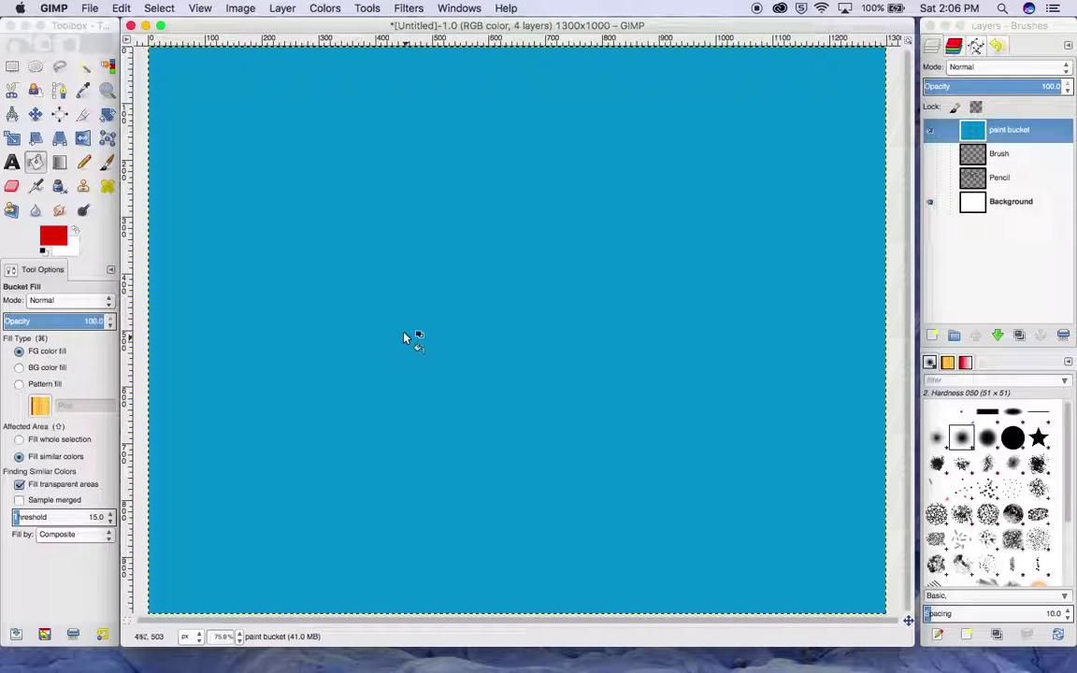
Switch Bucket Fill to pattern fill and flood the paint bucket layer with the Blue Squares pattern.
left_click(20, 384)
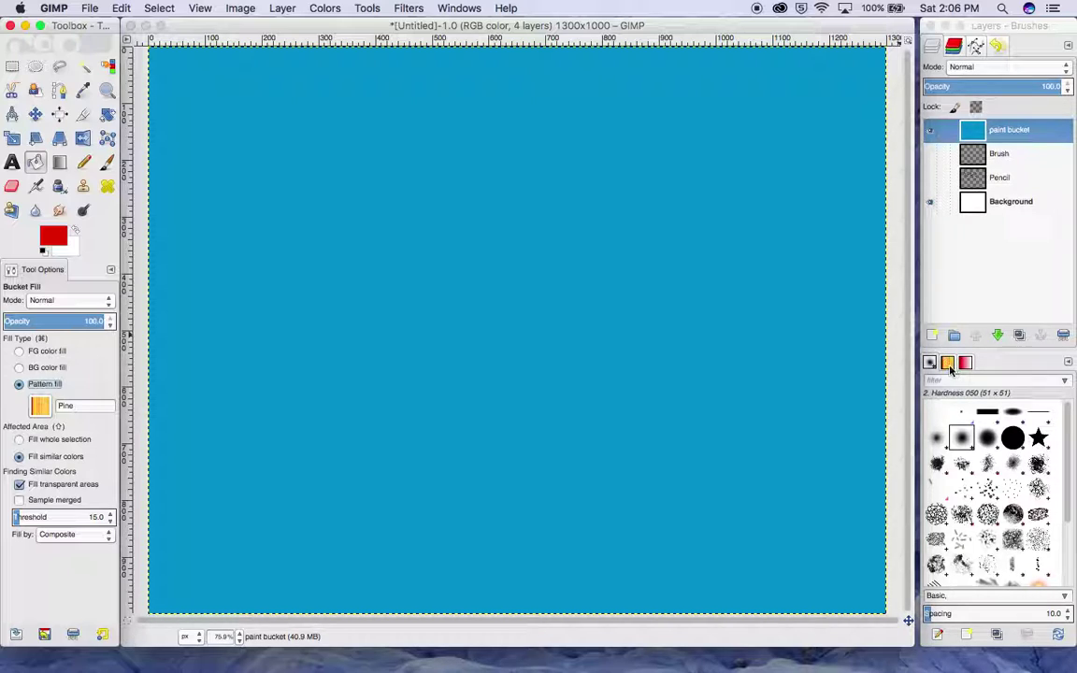
left_click(949, 363)
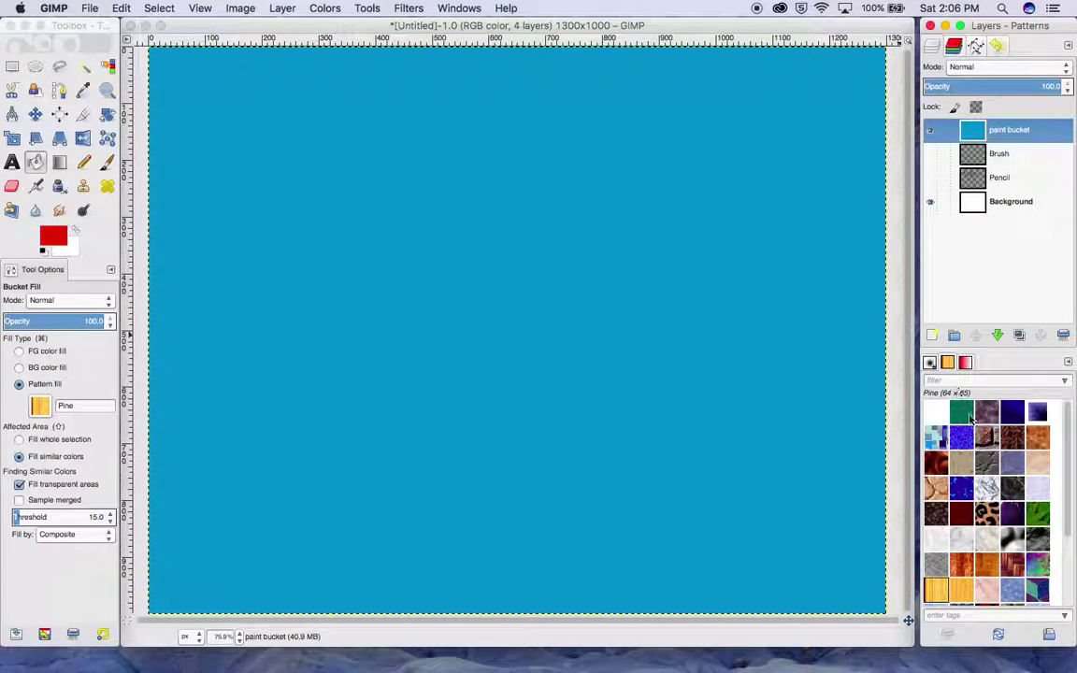
left_click(938, 440)
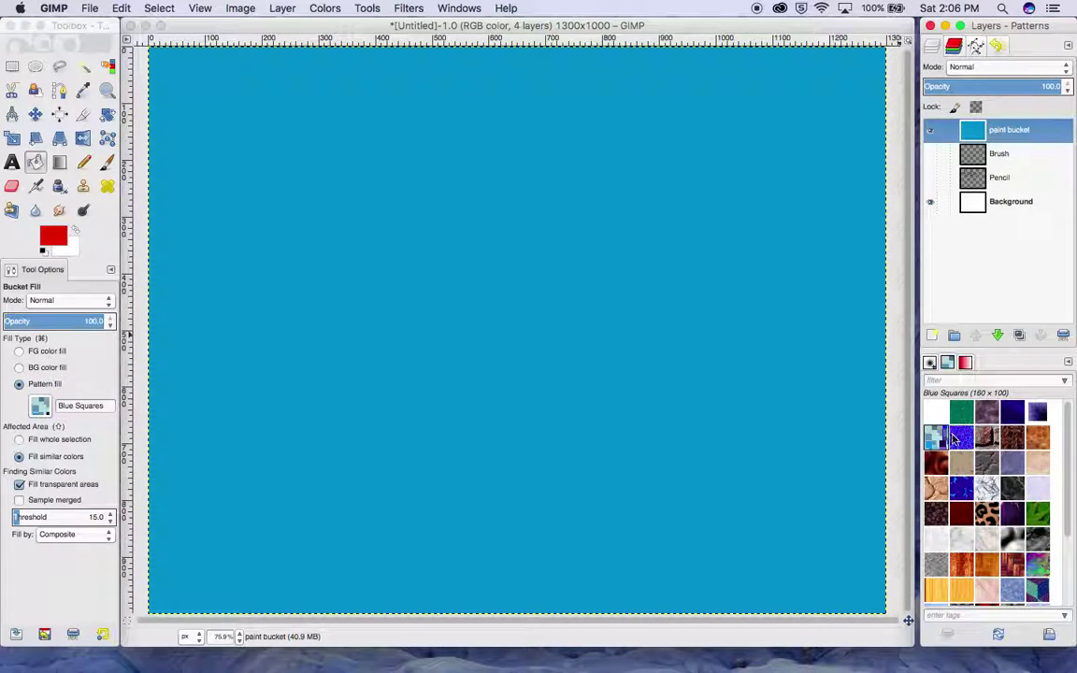
left_click(389, 277)
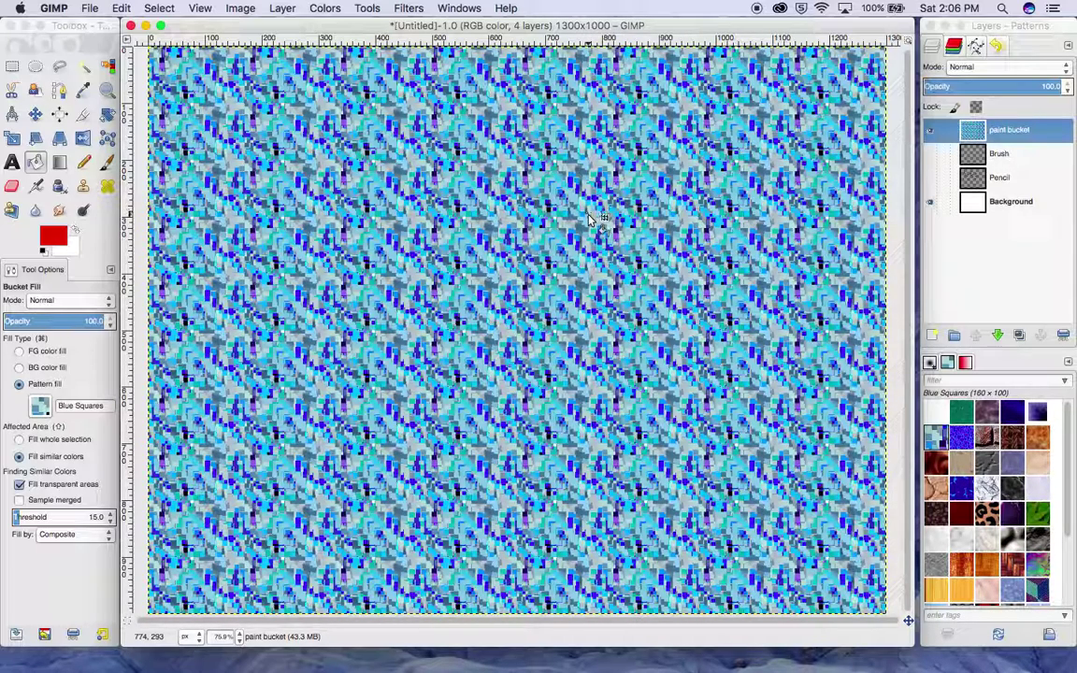
Hide the paint bucket layer and add a transparent 1300 × 1000 px layer named "Line".
left_click(929, 131)
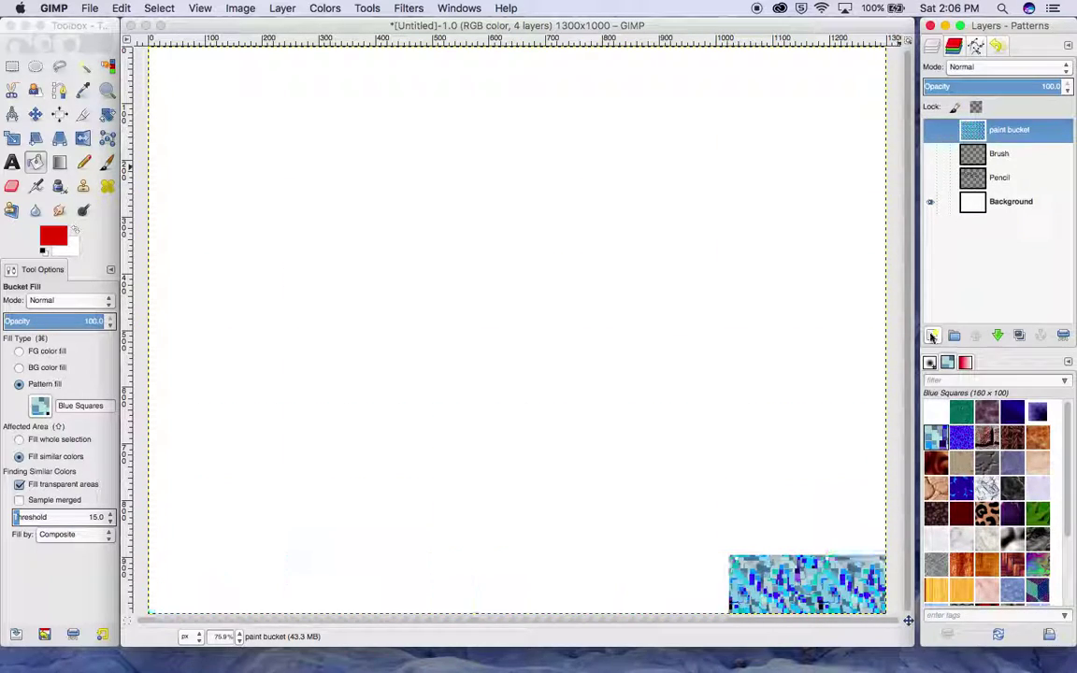
left_click(932, 335)
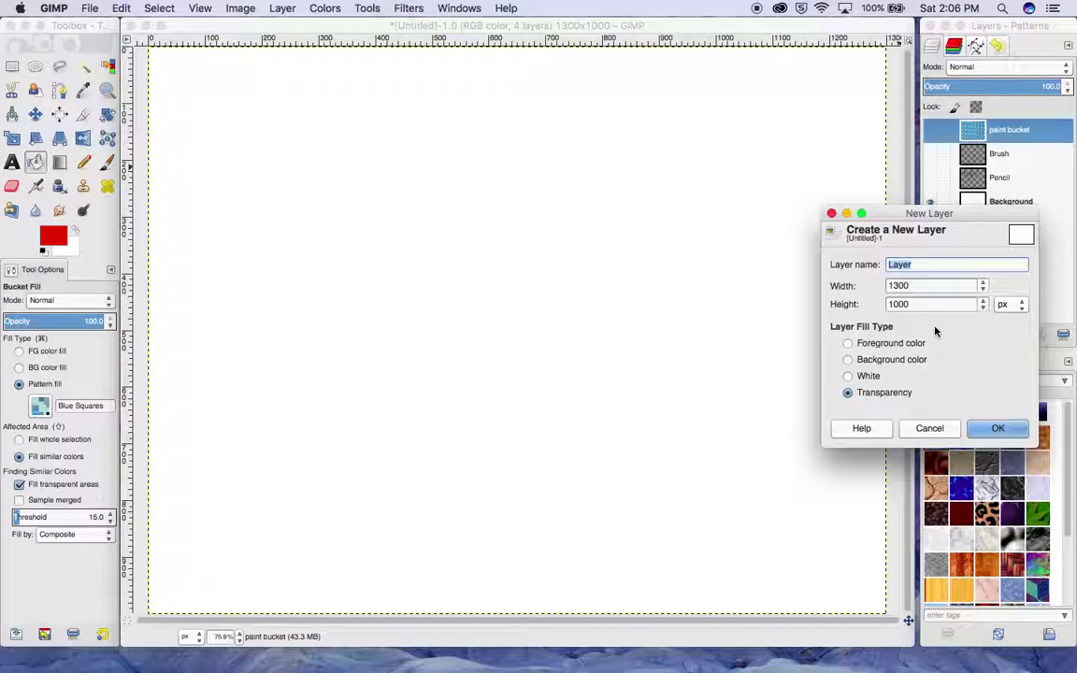
type("Line")
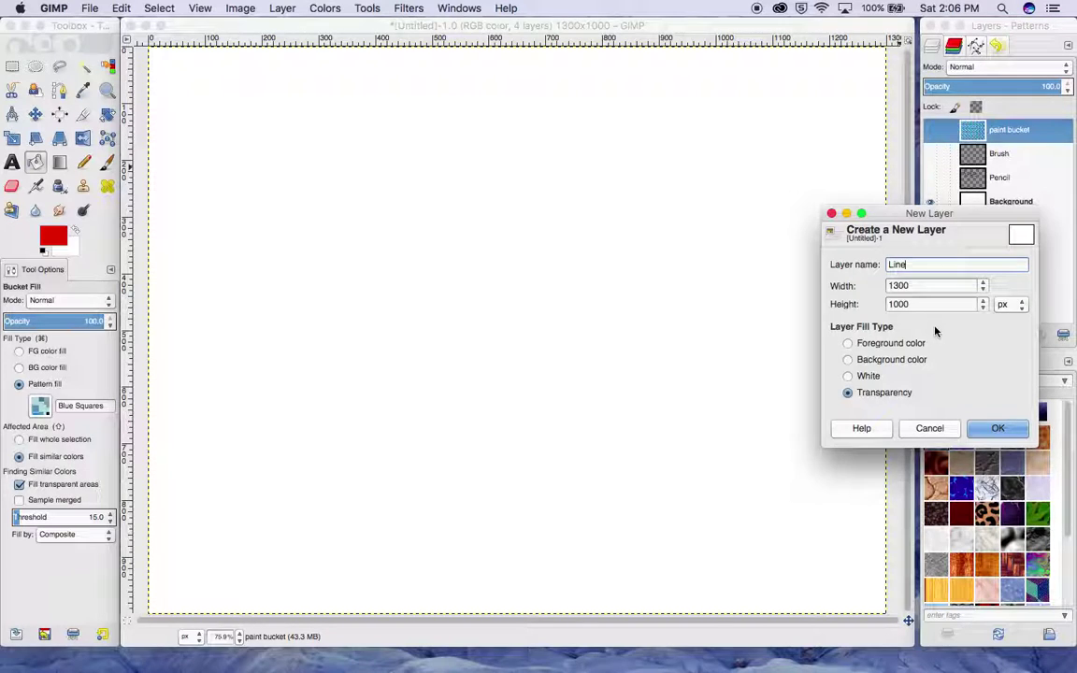
key("Return")
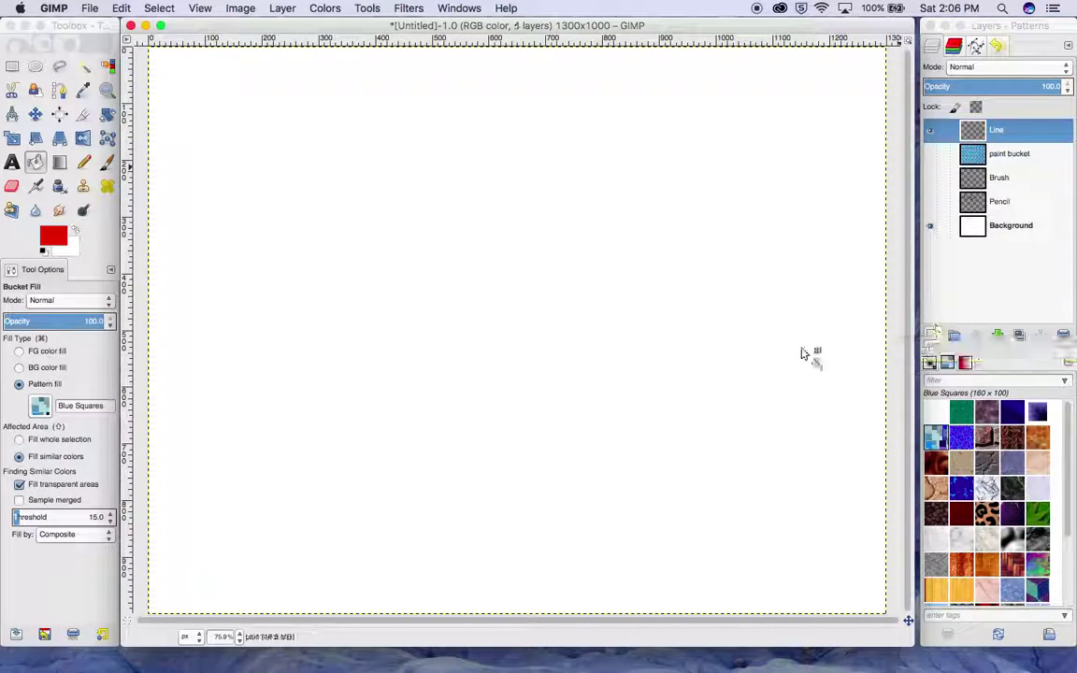
Paint two crossing straight red lines on the Line layer with the Paintbrush at size 8.
left_click(35, 186)
left_click(106, 163)
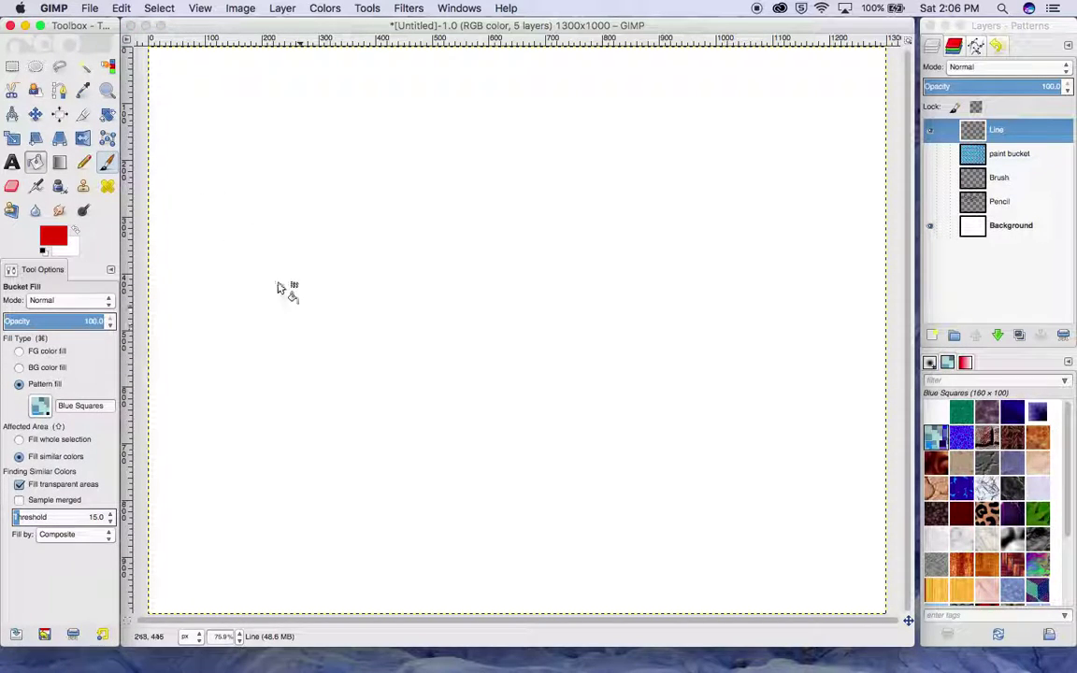
left_click(106, 163)
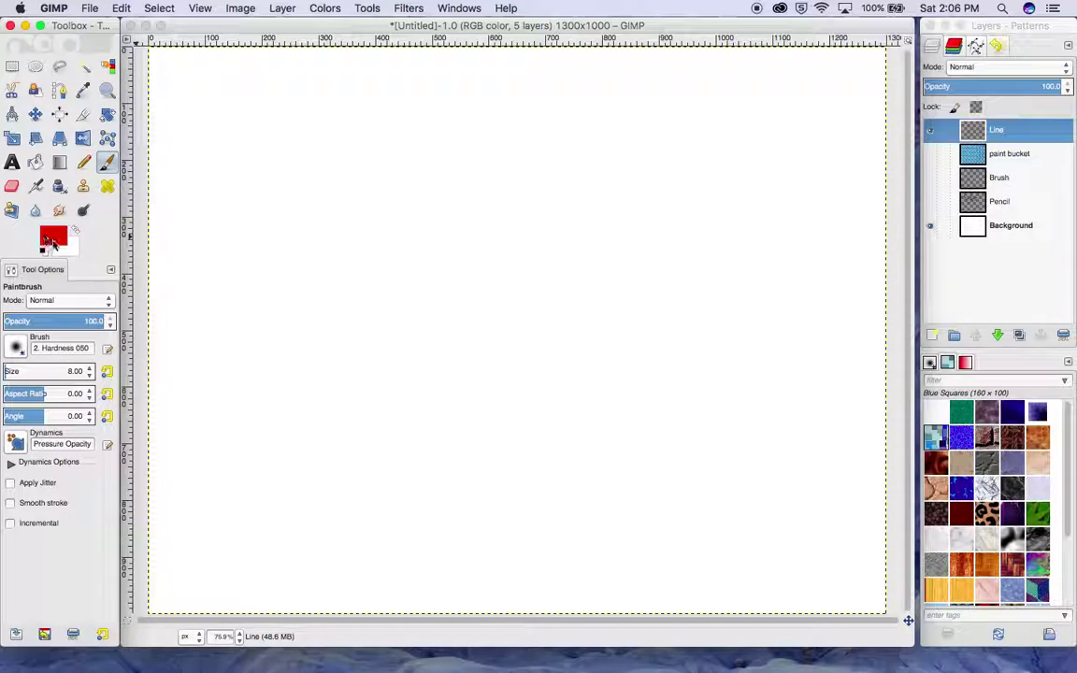
left_click(285, 310)
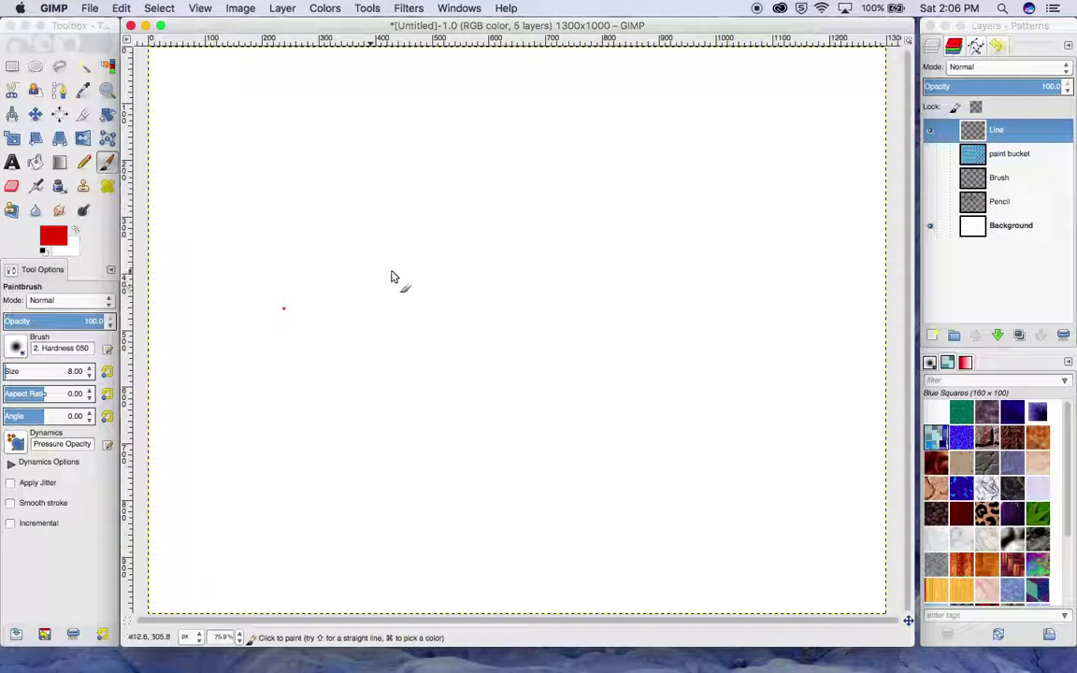
key("shift")
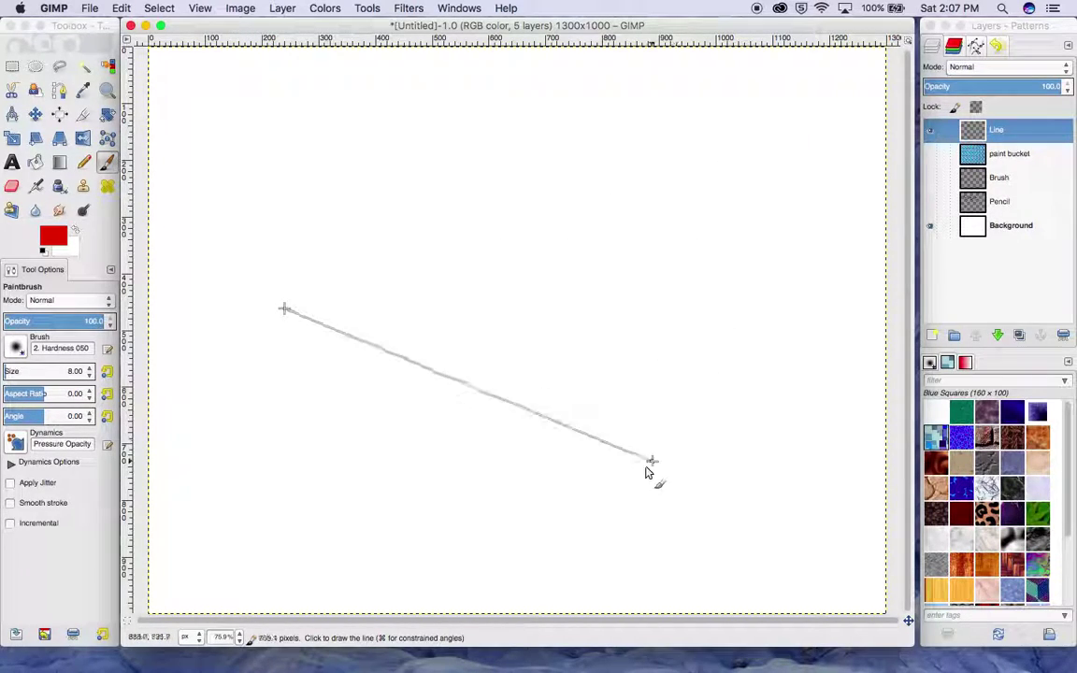
left_click(769, 136, "shift")
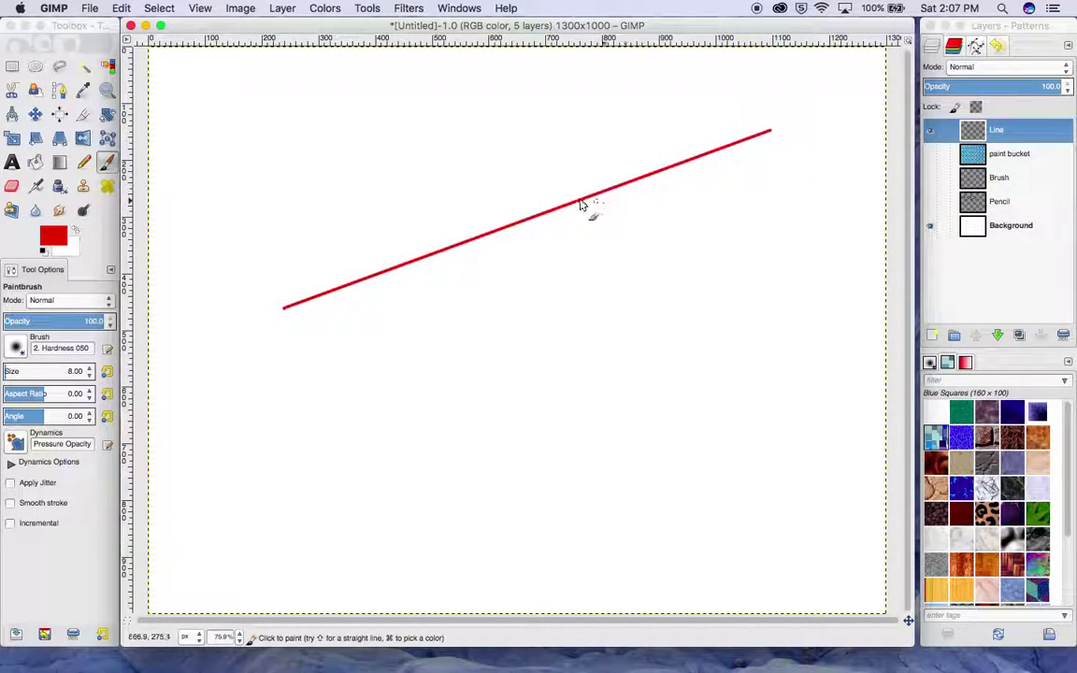
left_click(382, 101)
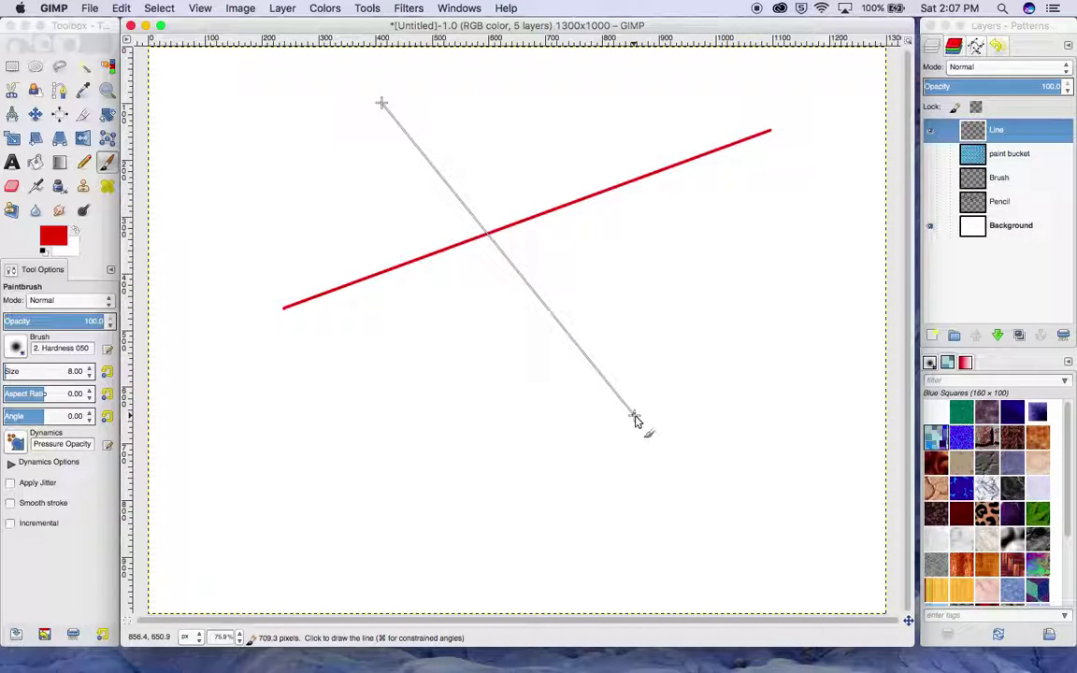
left_click(739, 519, "shift")
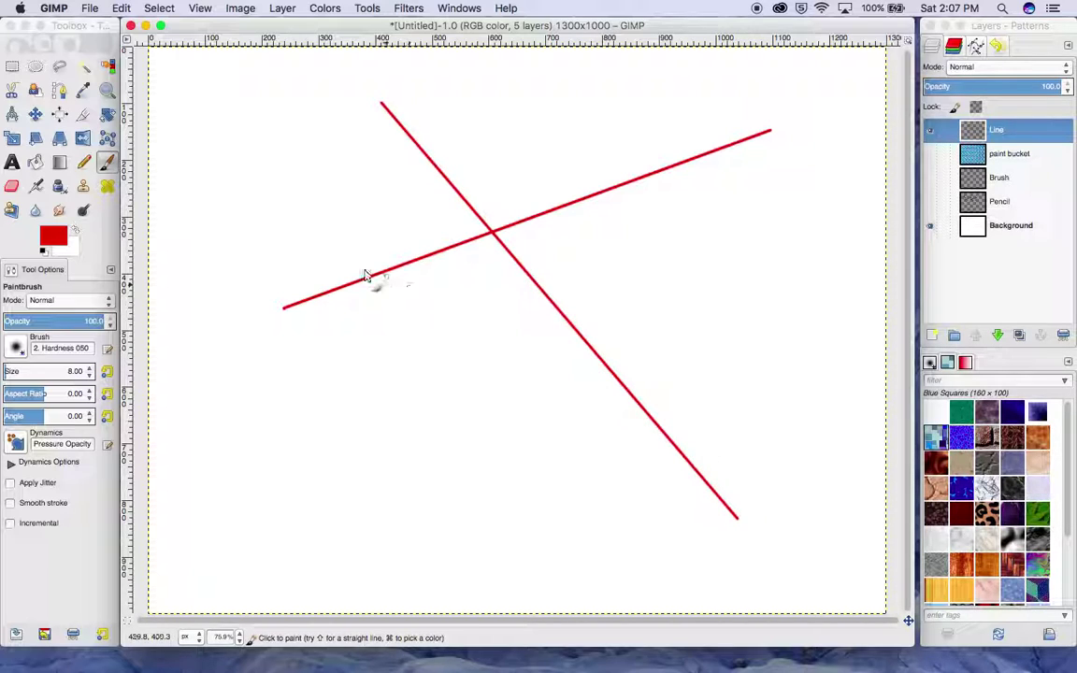
Set the brush size to 43 and the foreground to bright green, and paint a straight diagonal line crossing the steeper red line.
left_click(91, 369)
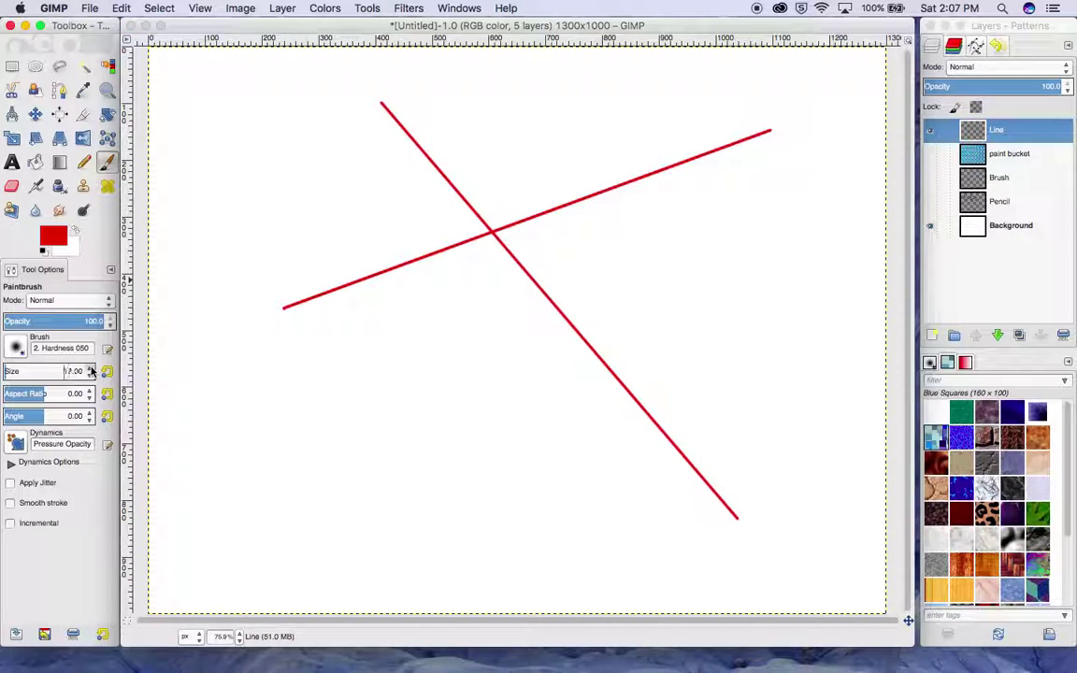
left_click(56, 238)
left_click_drag(139, 158, 142, 161)
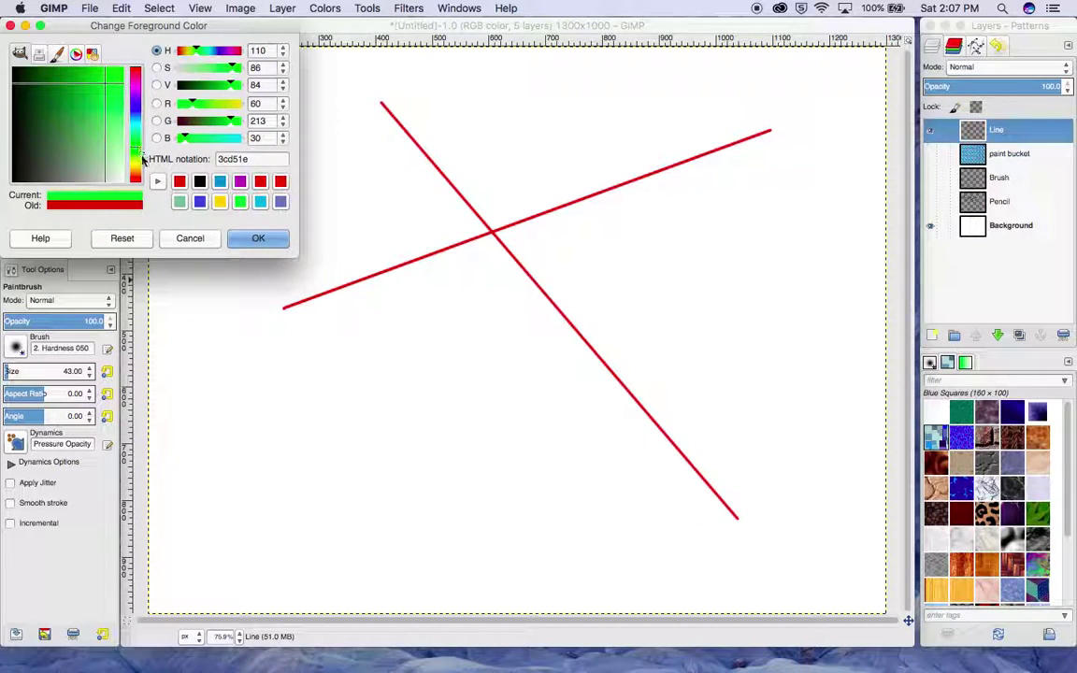
left_click(259, 238)
key("shift")
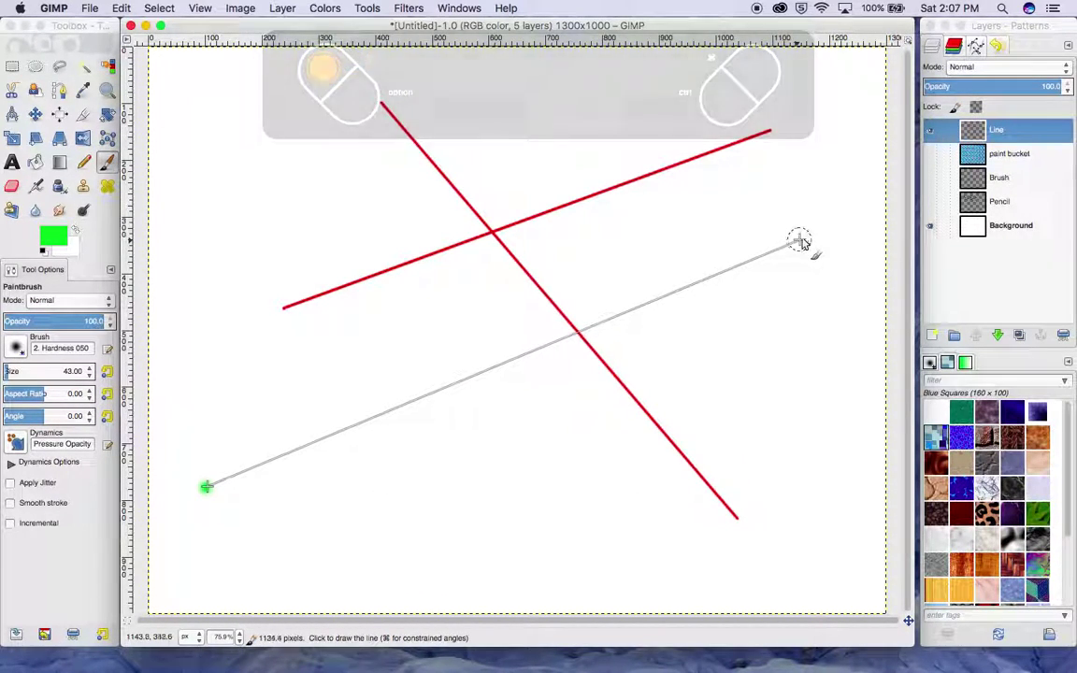
left_click(799, 242, "shift")
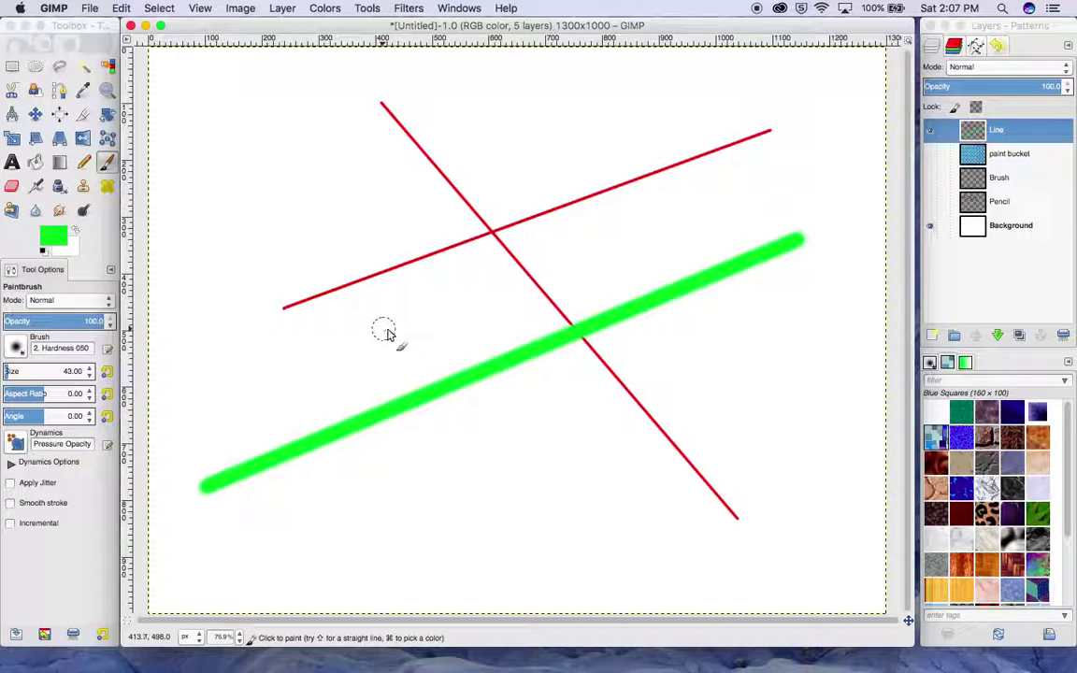
Hide the Line layer and add a transparent 1300 × 1000 px layer named "shapes".
left_click(930, 131)
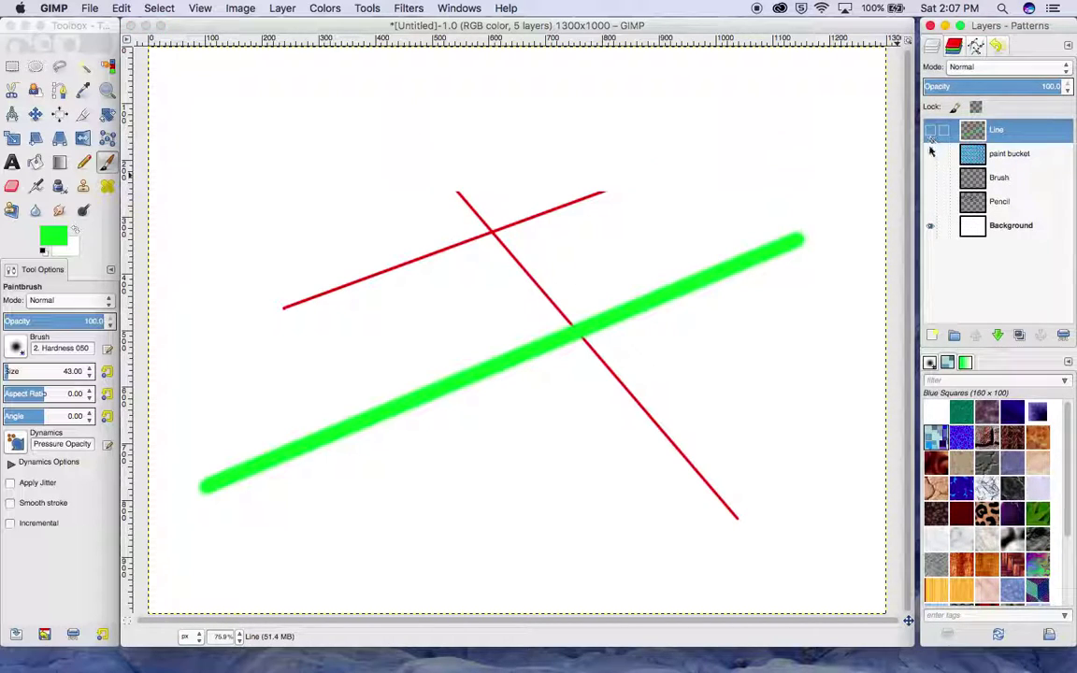
left_click(933, 335)
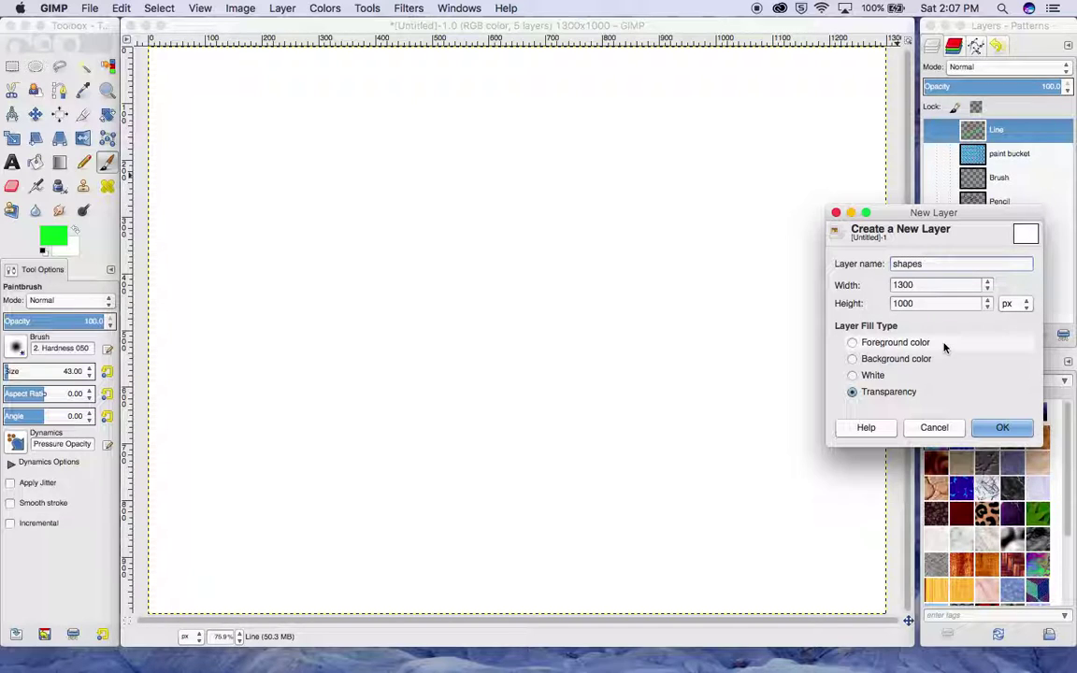
key("Return")
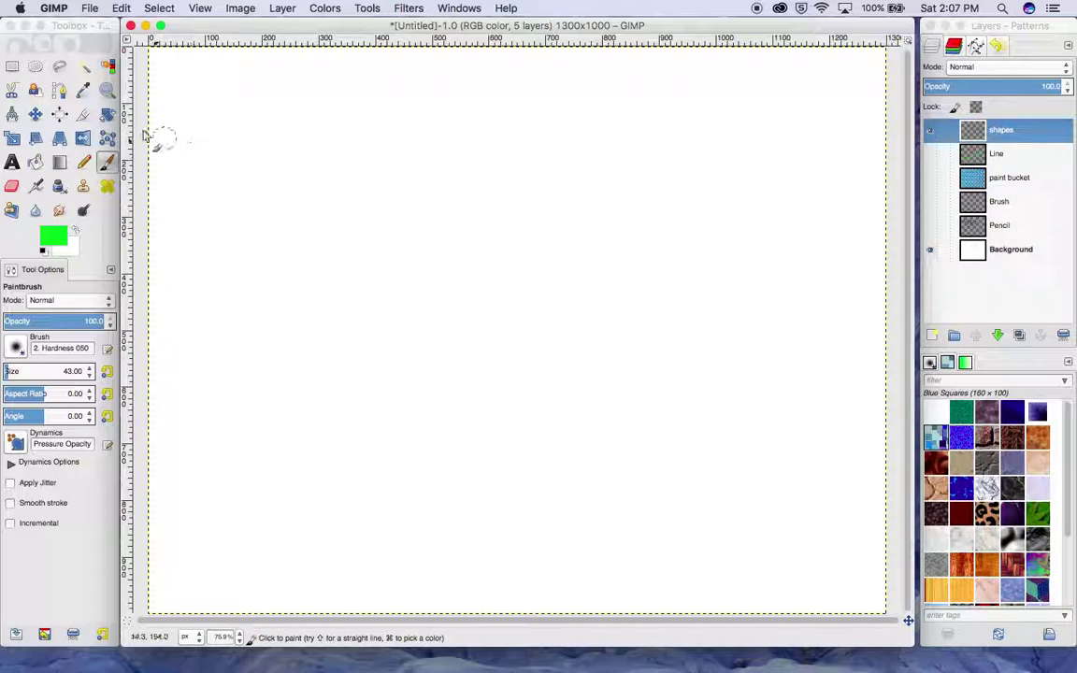
Make a rectangular selection of about 433 × 180 px near the upper-left corner of the canvas.
left_click(13, 67)
left_click(14, 67)
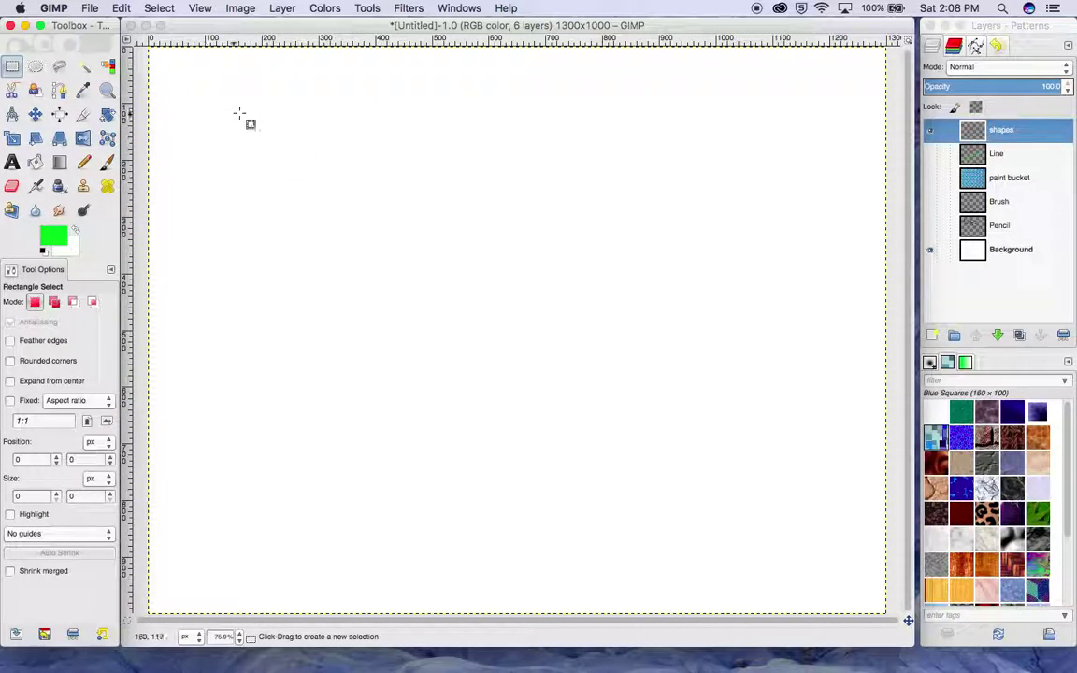
left_click_drag(210, 103, 456, 202)
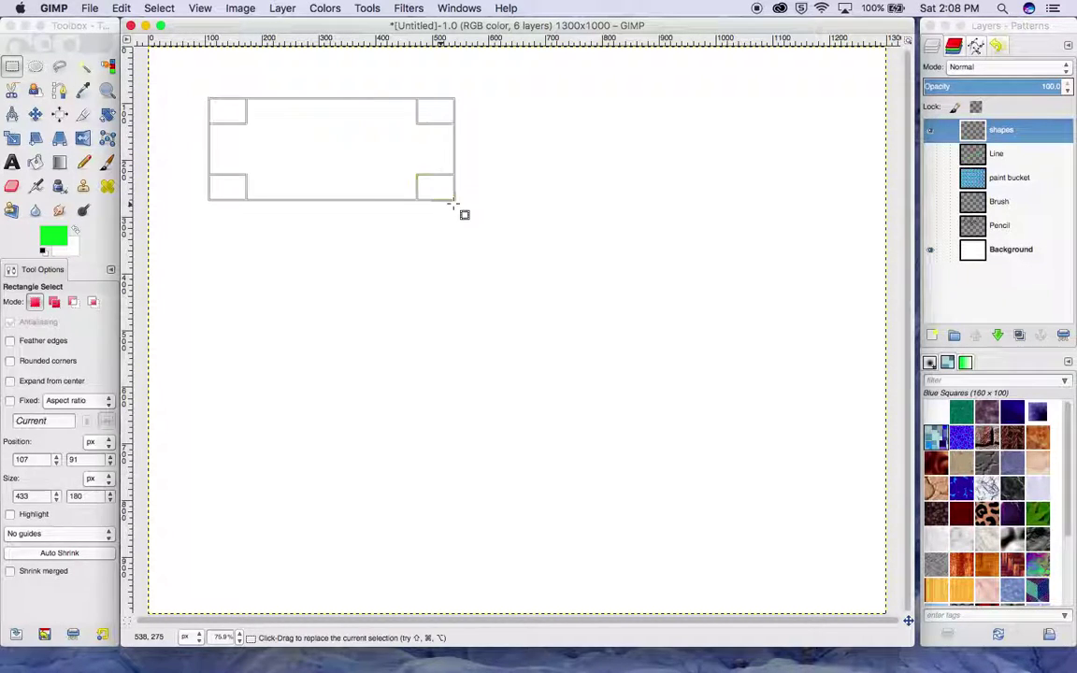
Fill the rectangular selection with the green foreground color and undo the fill.
left_click(121, 8)
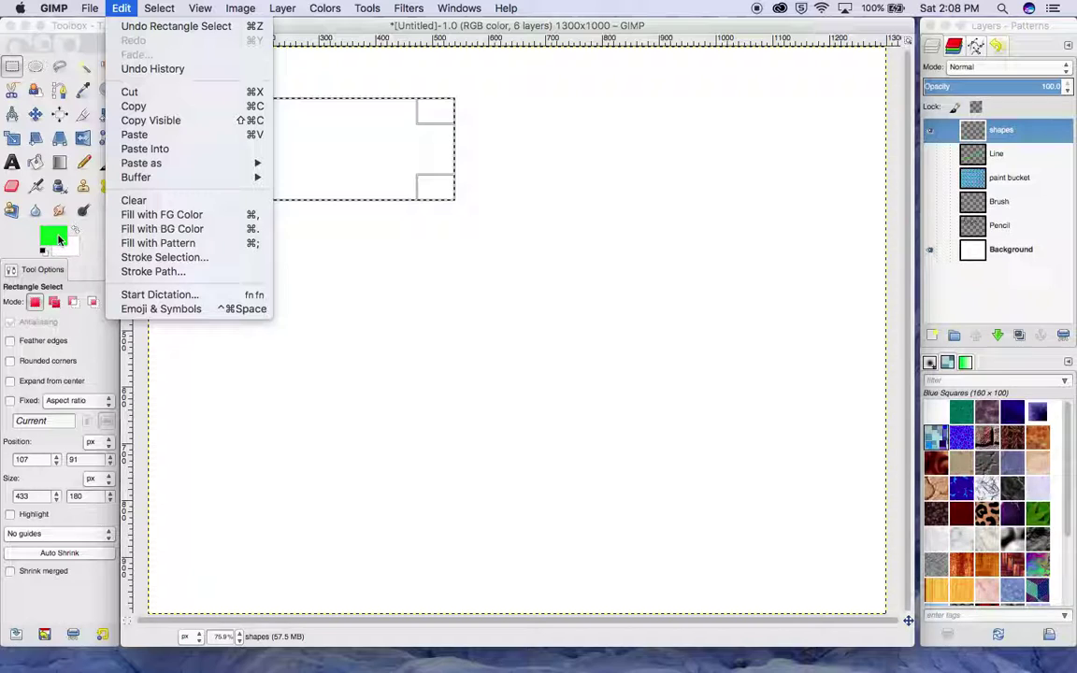
left_click(169, 214)
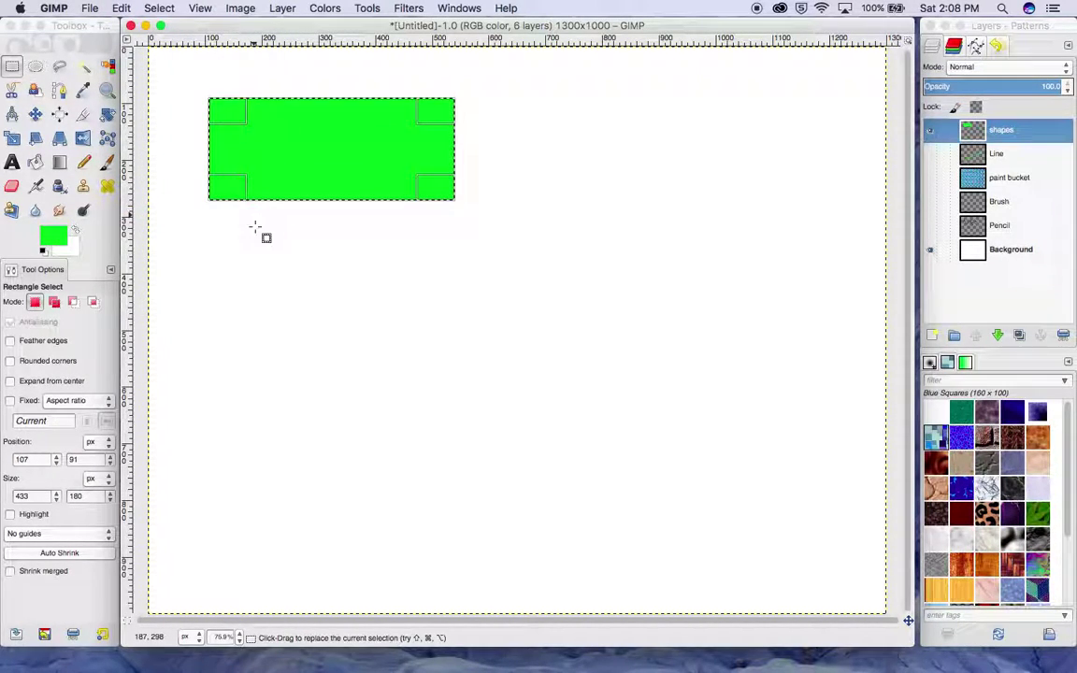
key("super+z")
Set the background color to dark red.
left_click(124, 9)
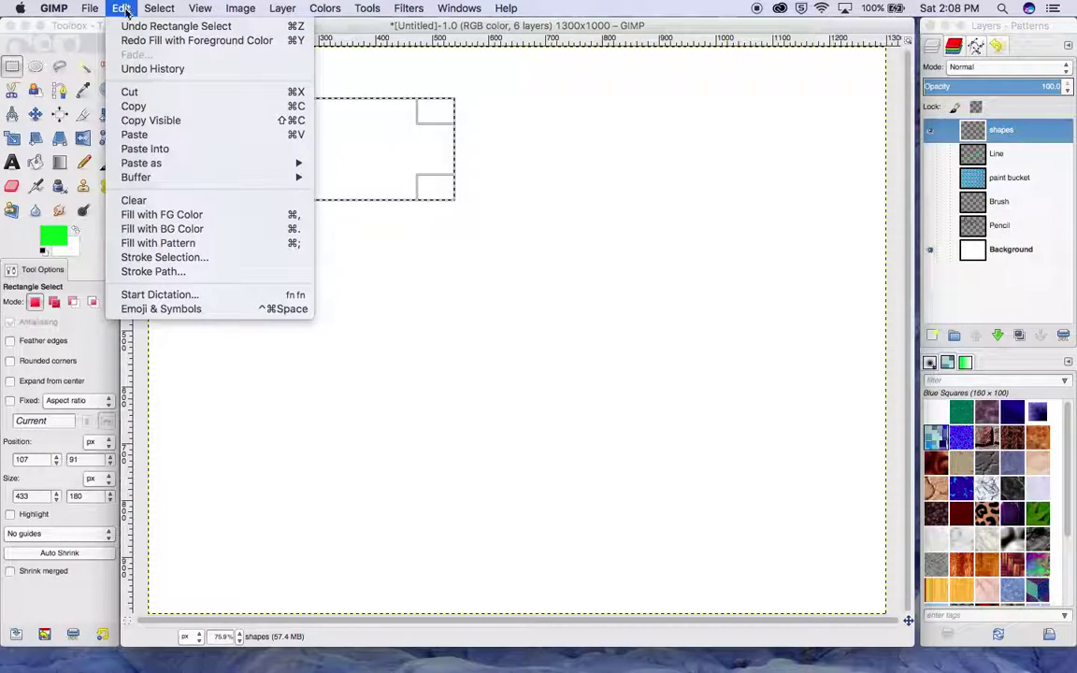
left_click(75, 246)
left_click(74, 247)
left_click(97, 108)
left_click_drag(96, 107, 85, 84)
left_click(257, 238)
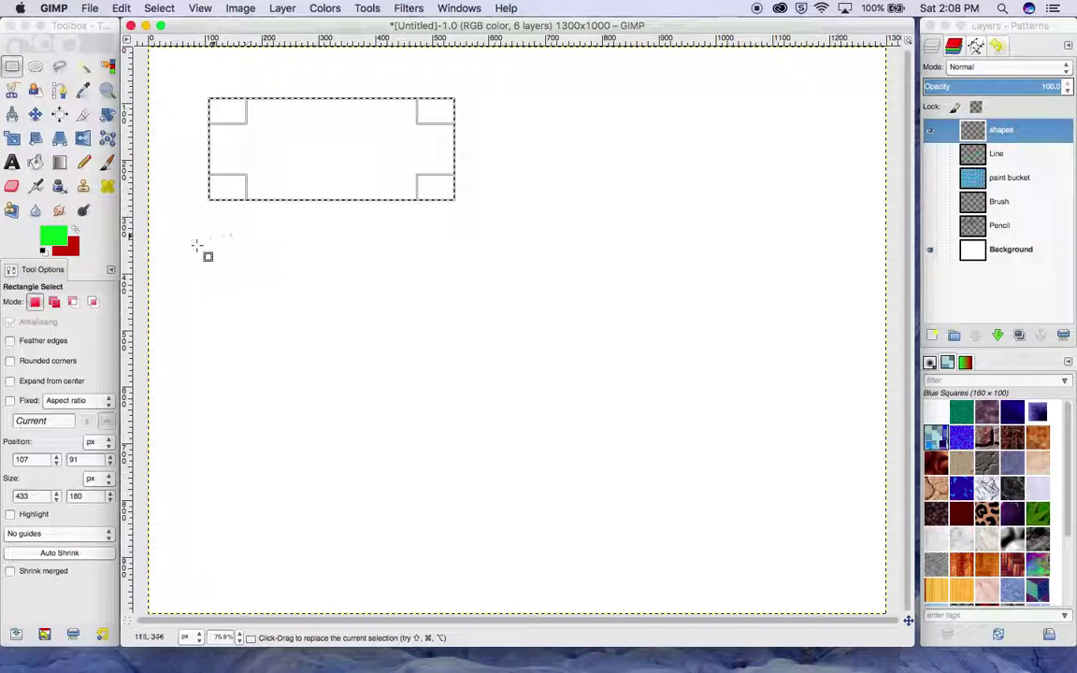
Fill the rectangular selection with the dark red background color and undo the fill.
left_click(122, 9)
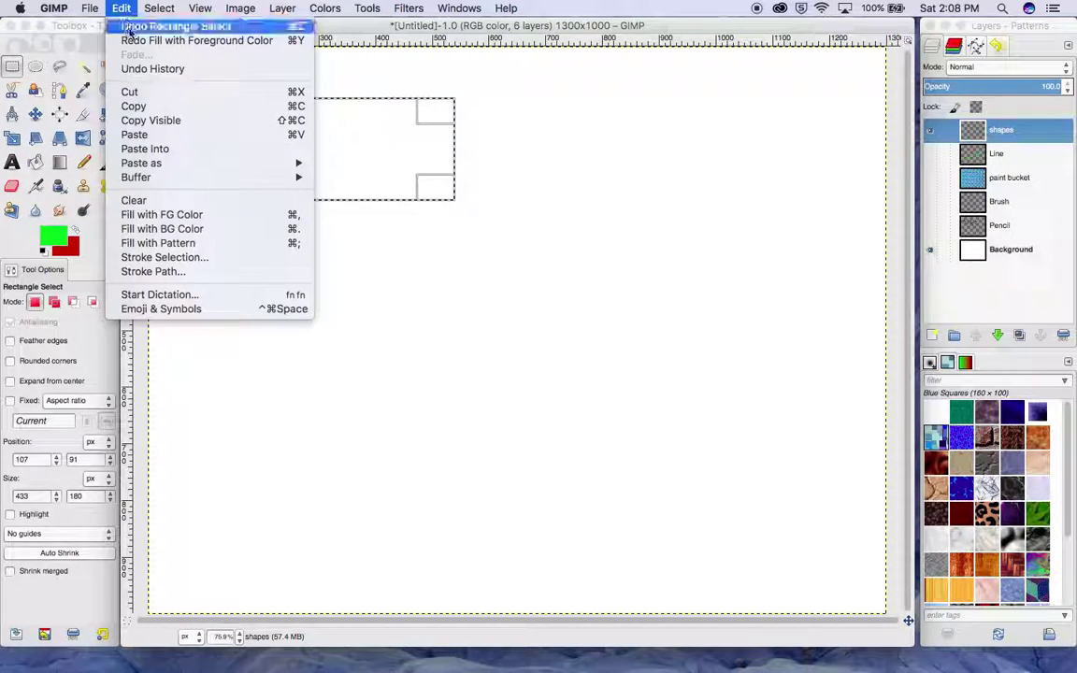
left_click(206, 229)
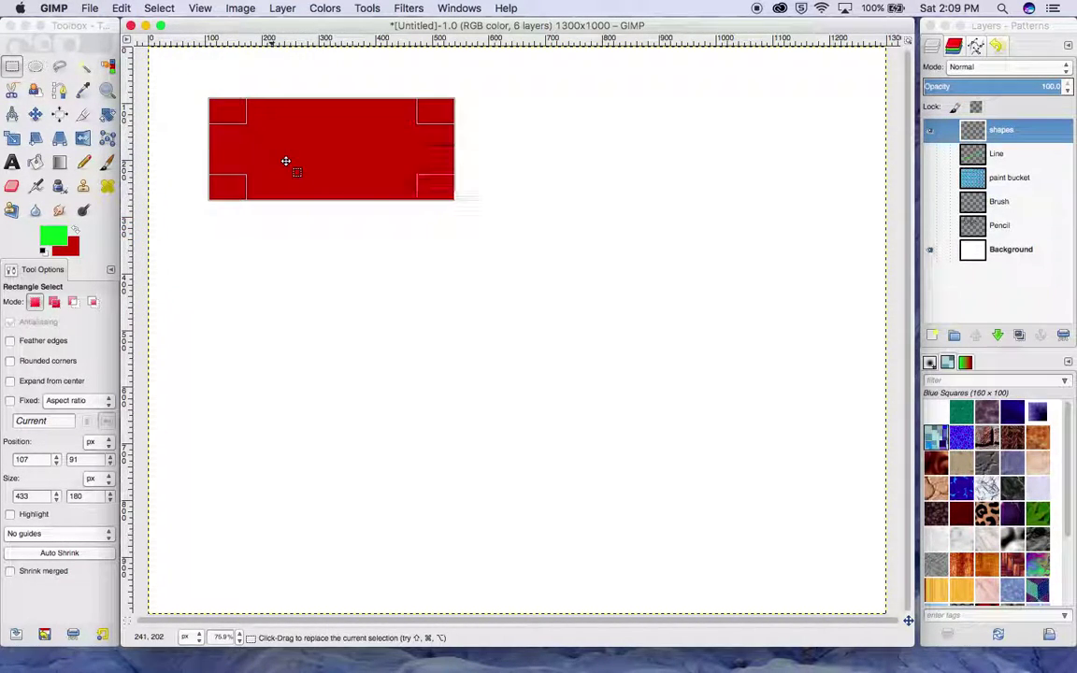
key("ctrl+z")
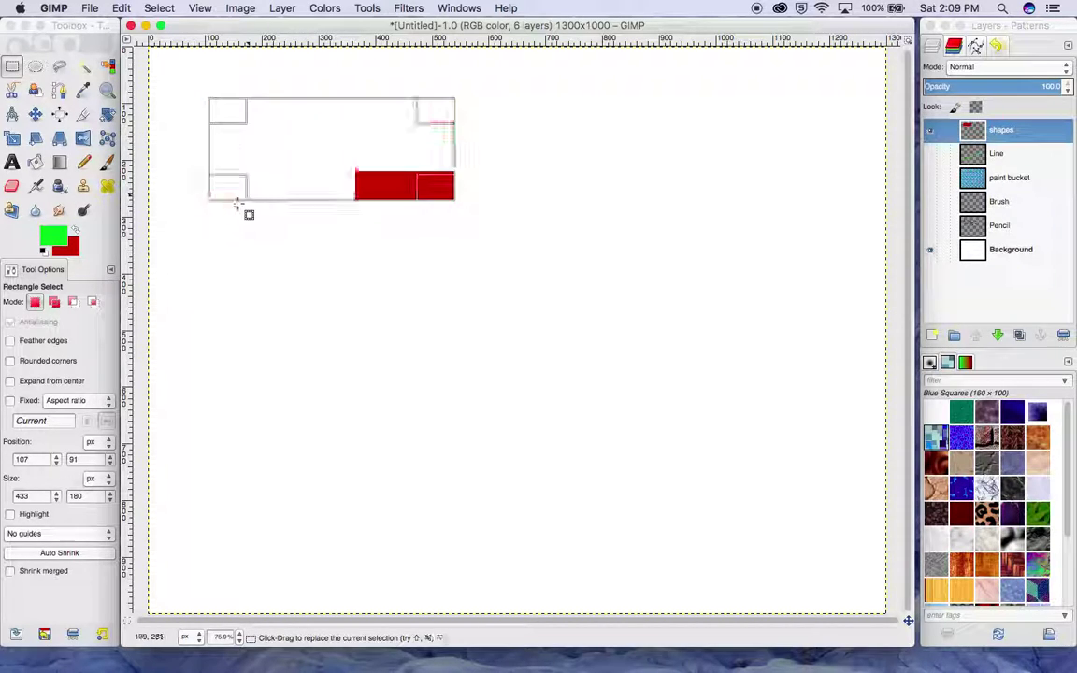
Choose Leopard as the active pattern and look through the available brushes and gradients.
left_click(121, 8)
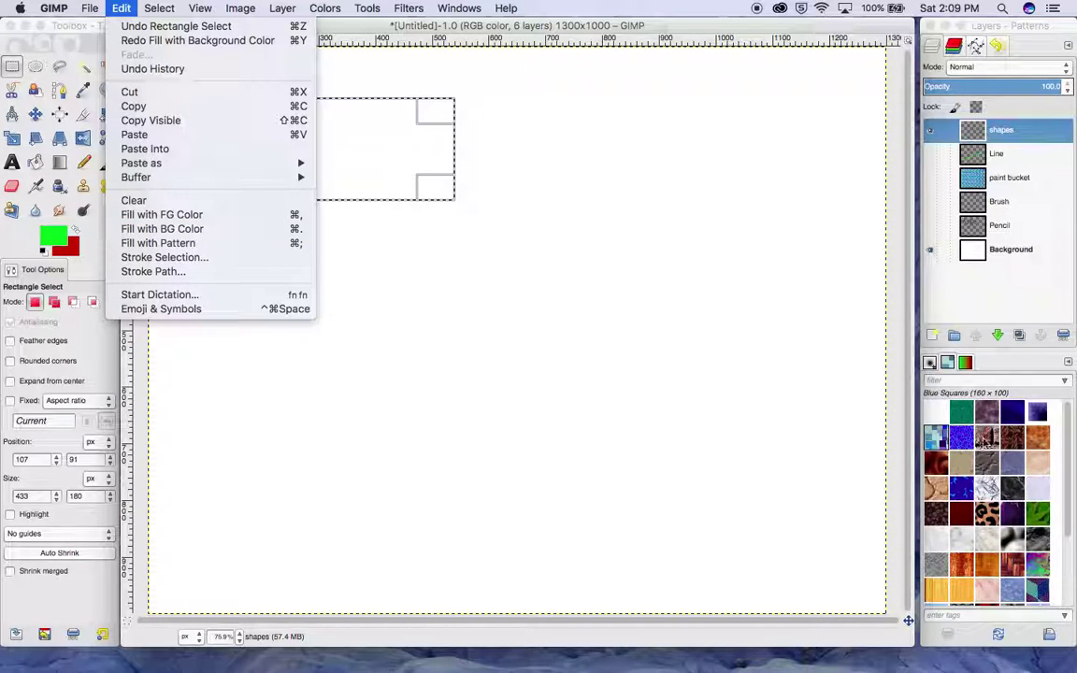
left_click(888, 458)
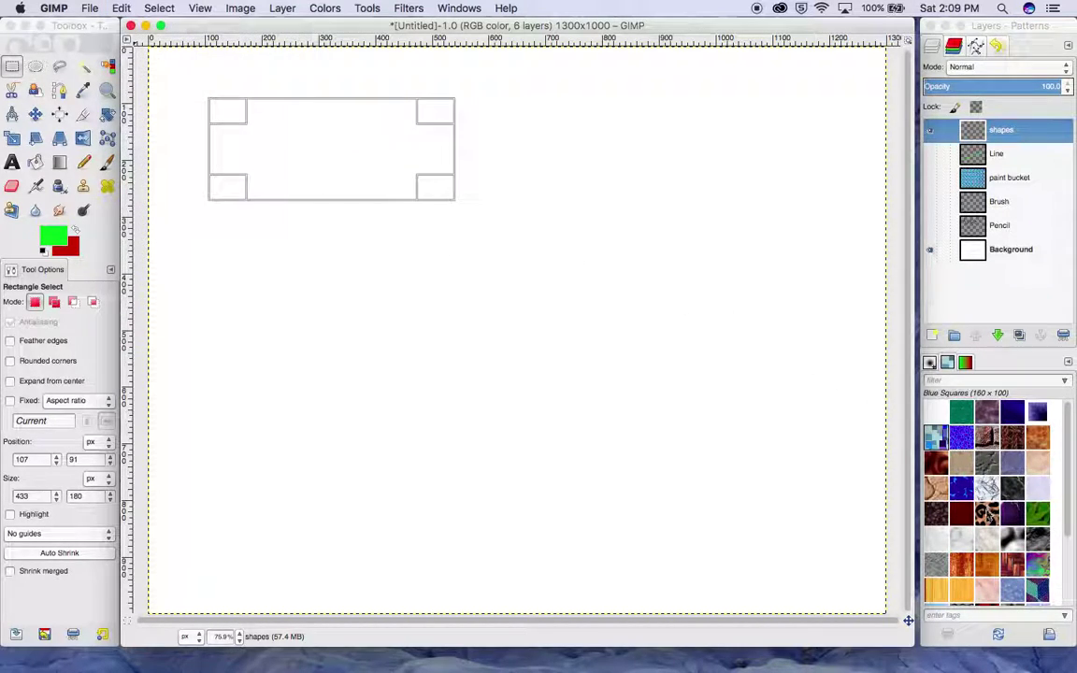
left_click(986, 514)
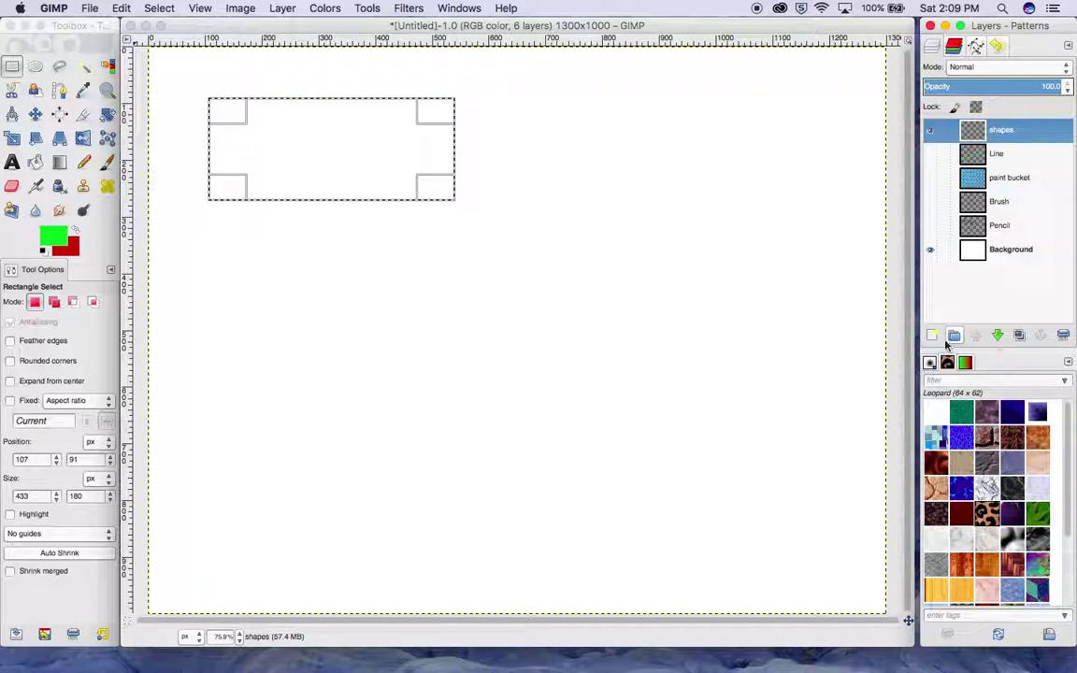
left_click(930, 364)
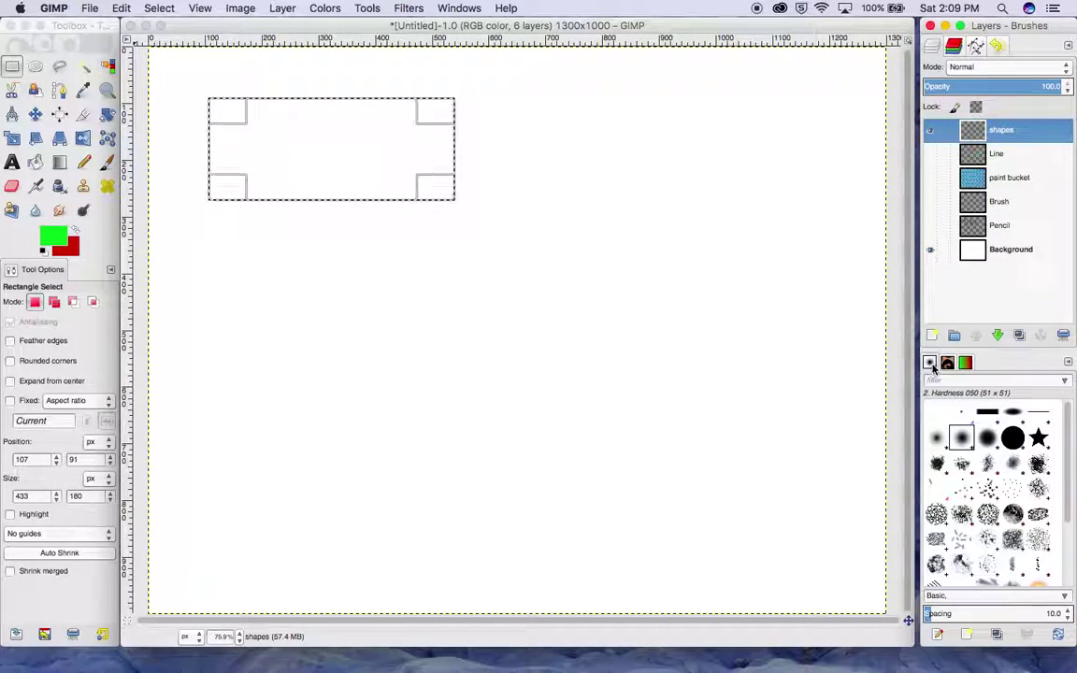
left_click(947, 363)
left_click(964, 363)
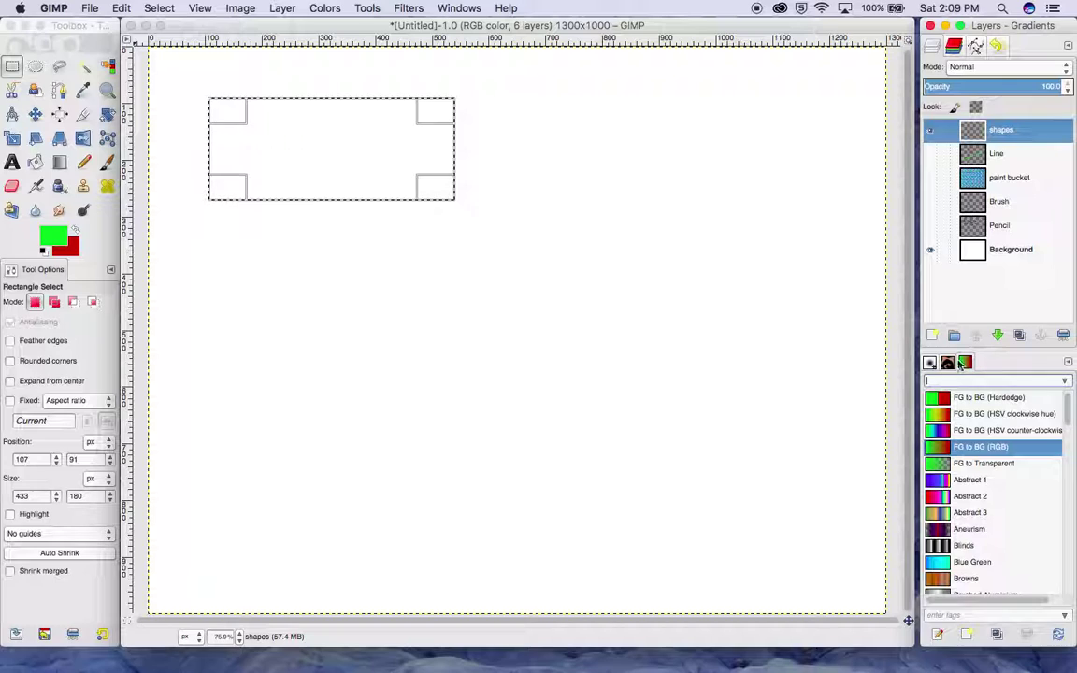
left_click(947, 363)
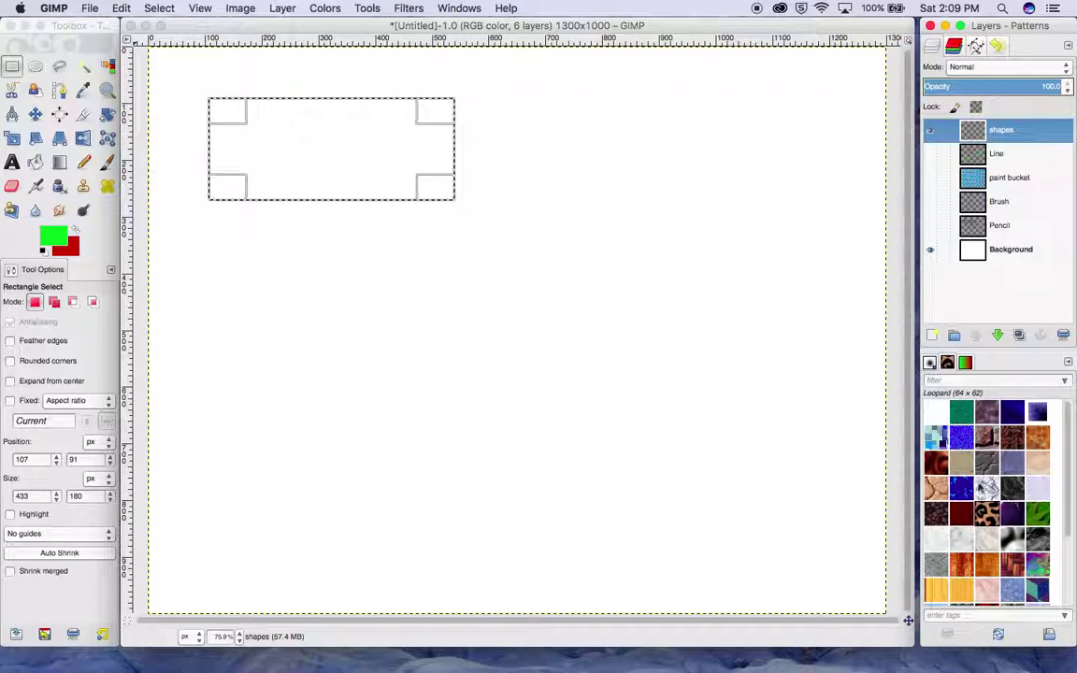
Fill the rectangular selection with the Leopard pattern and undo the pattern fill.
left_click(131, 9)
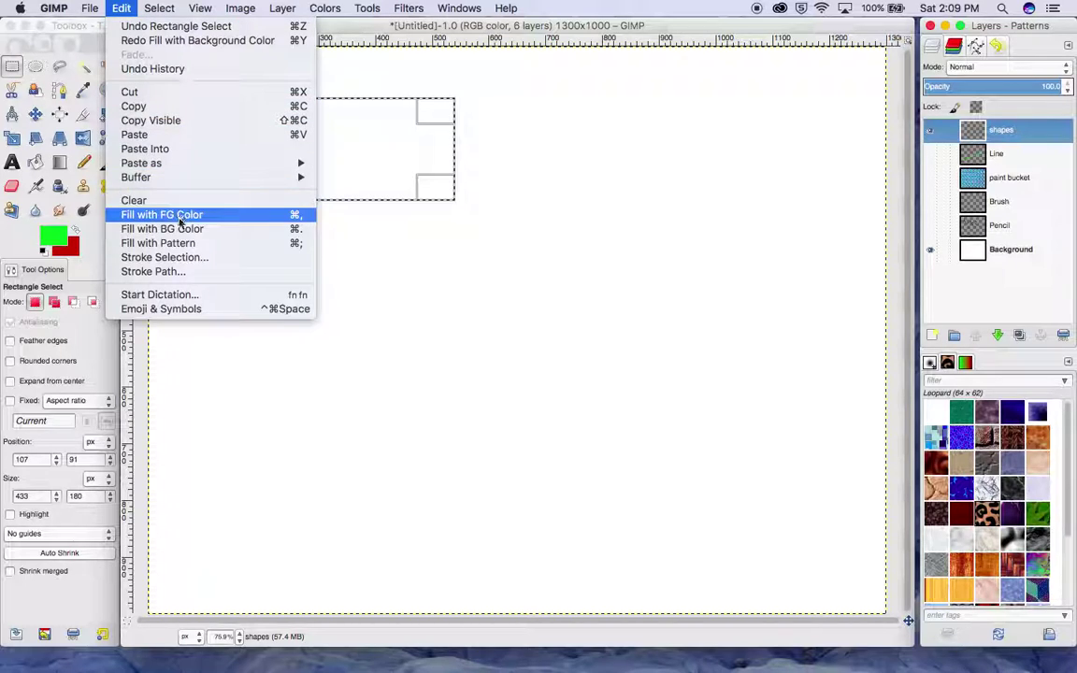
left_click(159, 243)
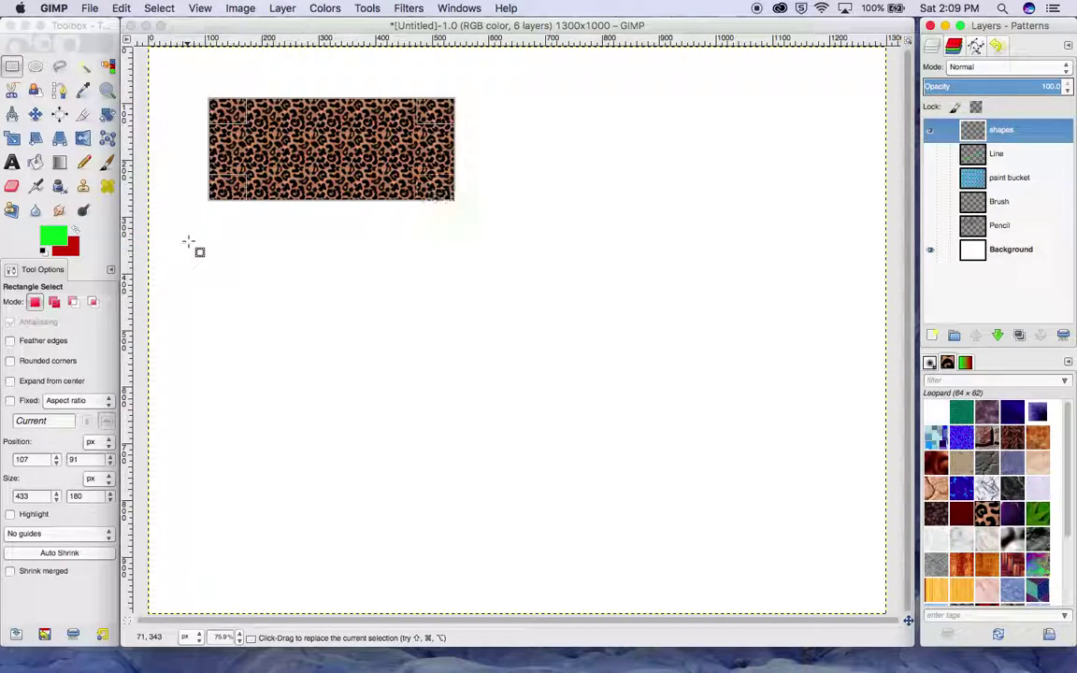
key("p")
key("d")
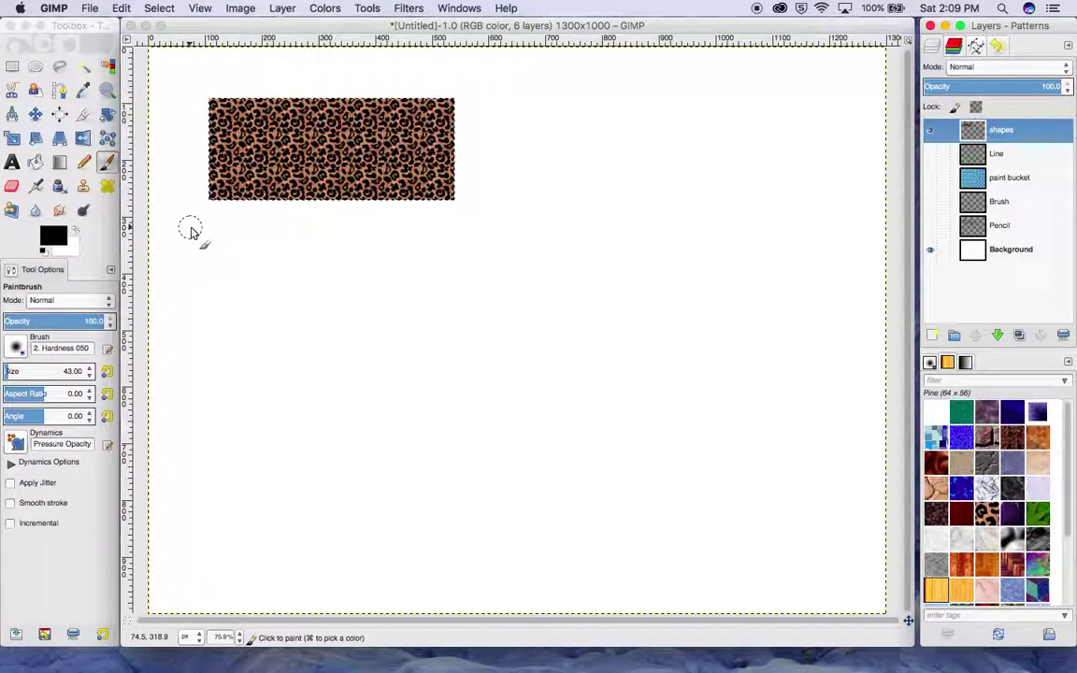
key("r")
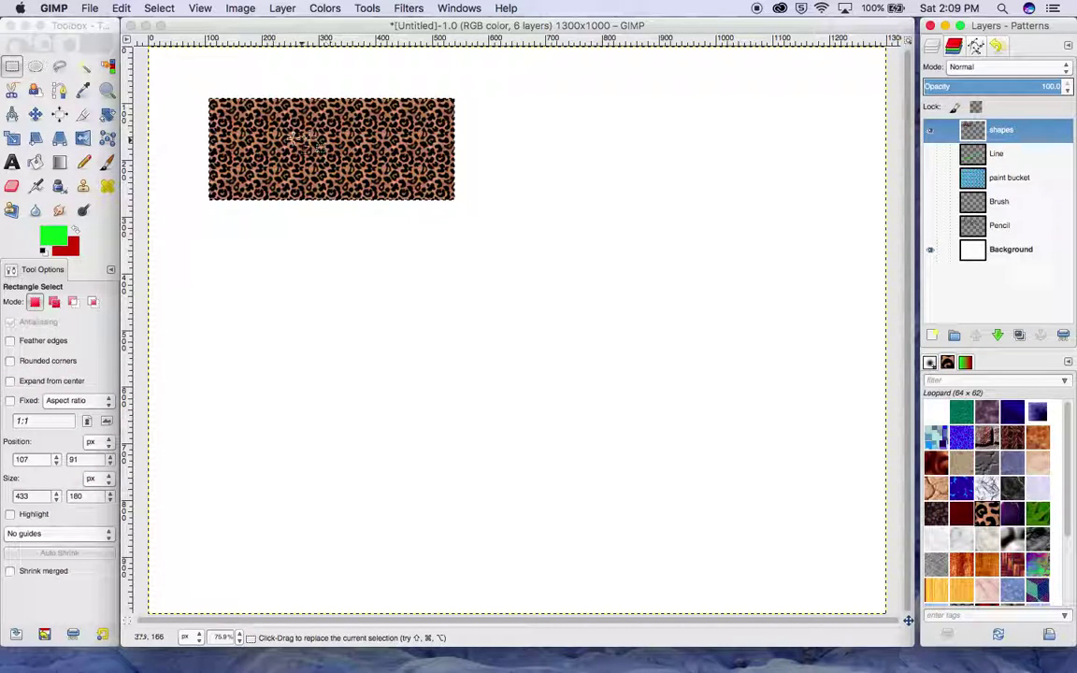
left_click(120, 8)
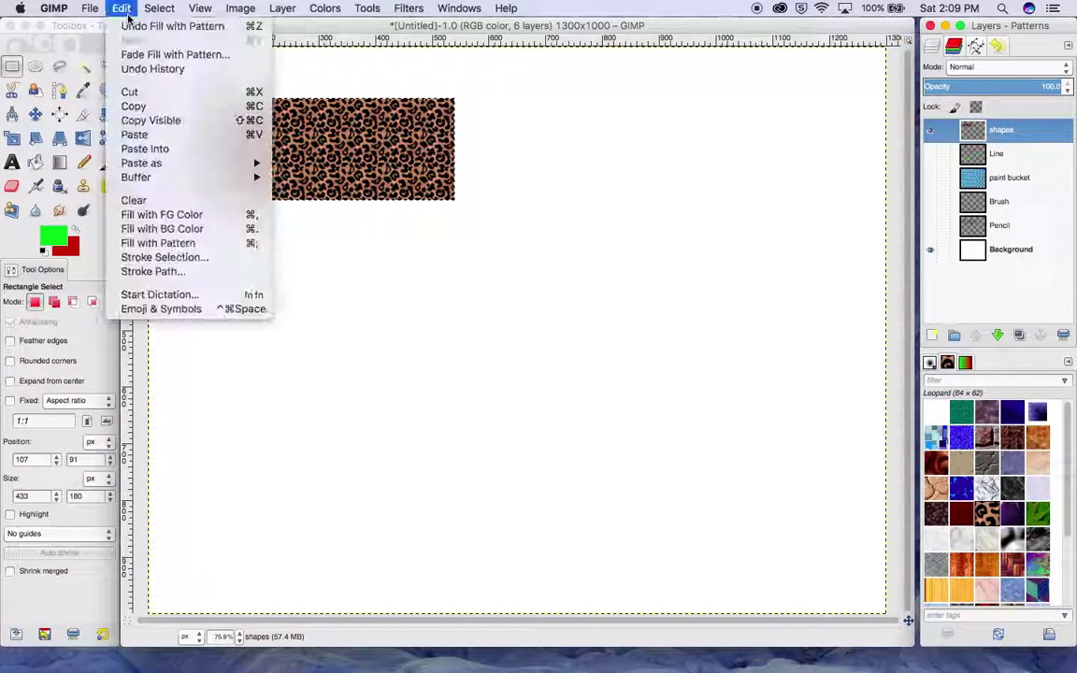
mouse_move(159, 7)
left_click(121, 8)
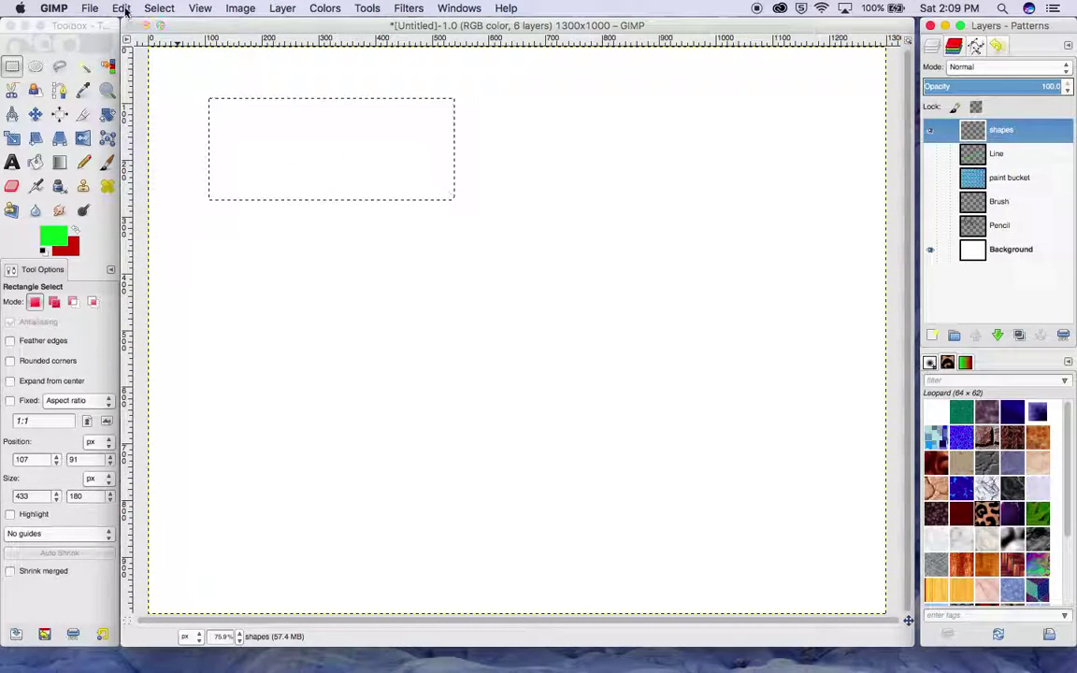
Start stroking the rectangular selection and change the foreground color to cyan for the outline.
left_click(122, 9)
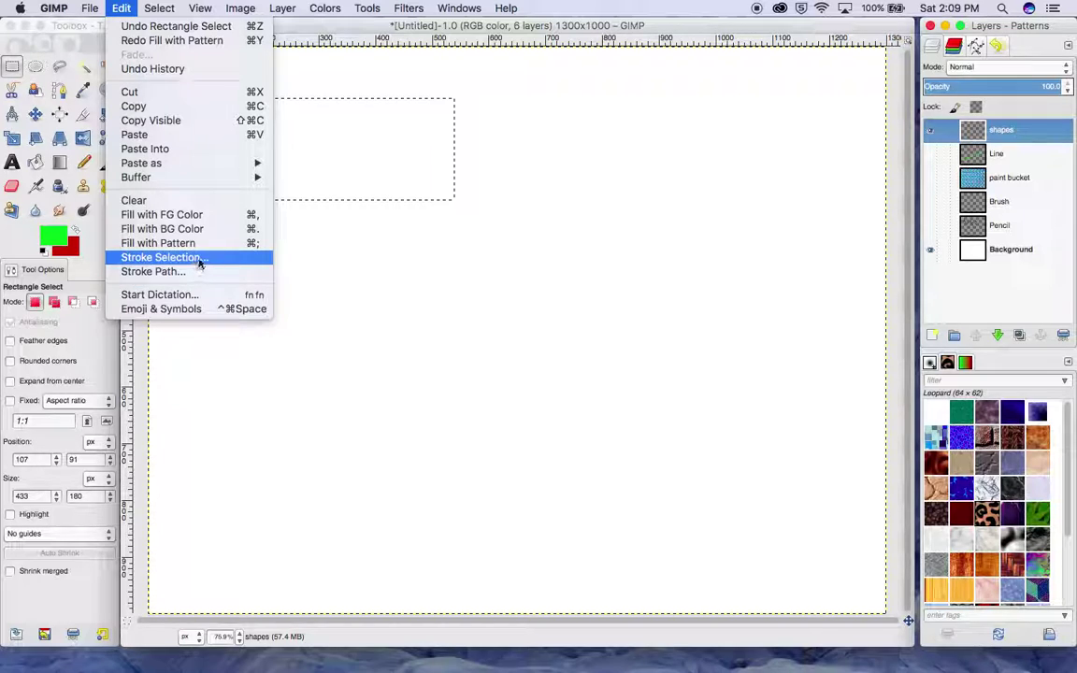
left_click(200, 259)
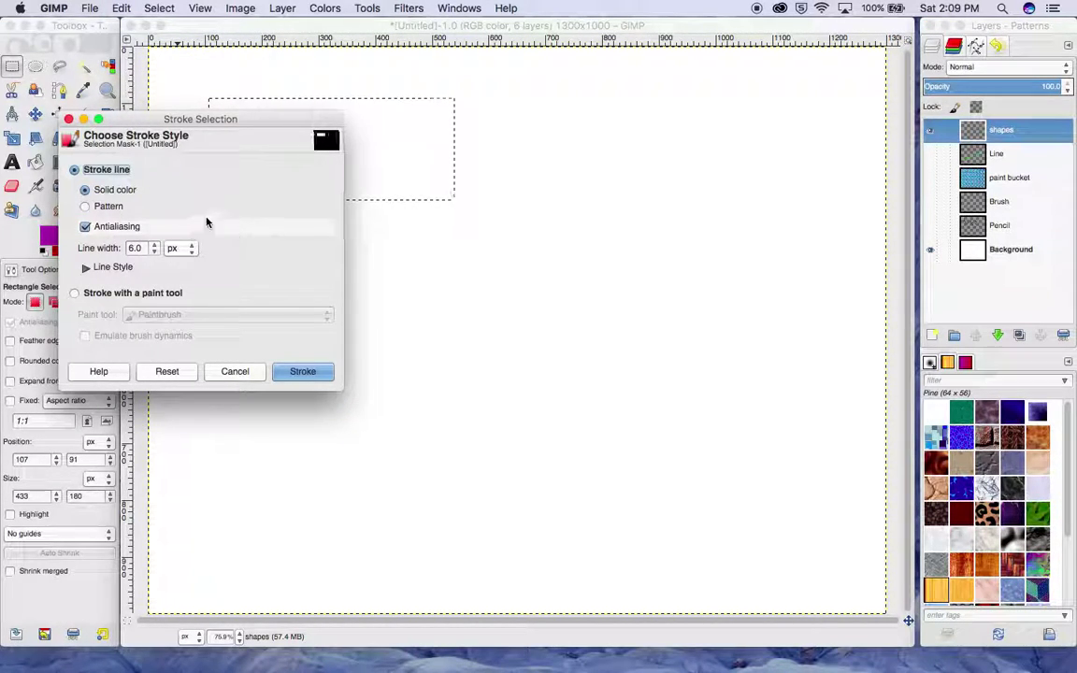
left_click_drag(185, 127, 238, 120)
left_click(53, 234)
left_click_drag(109, 138, 141, 131)
left_click(258, 237)
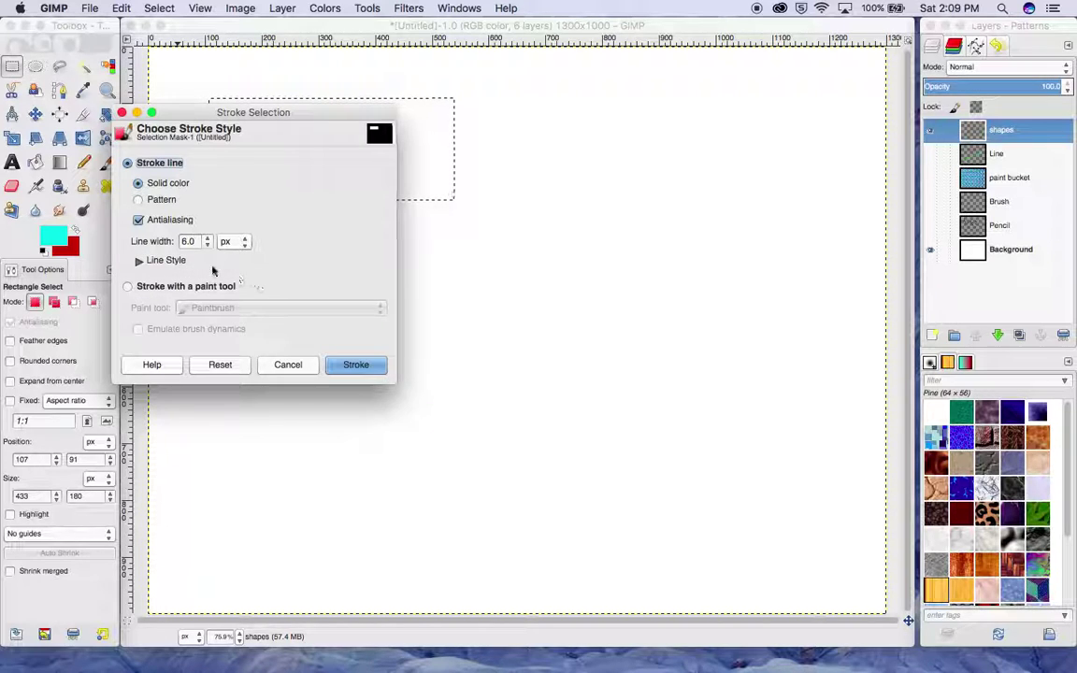
Stroke the rectangular selection with a 6 px solid-color line using the Line dash preset.
left_click(166, 261)
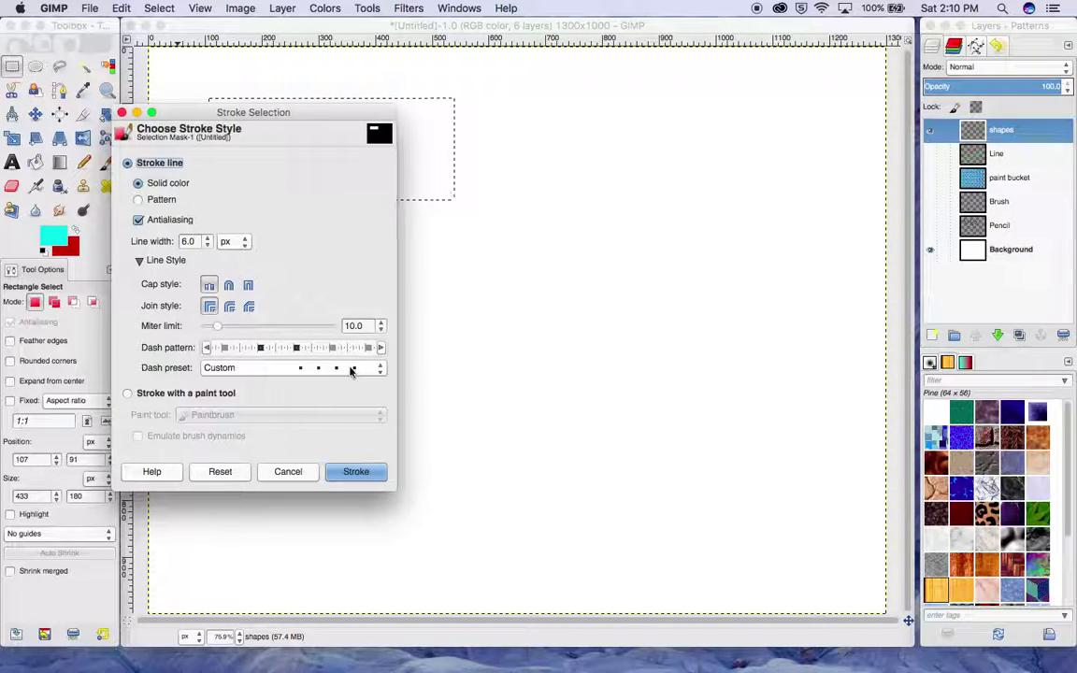
left_click(352, 368)
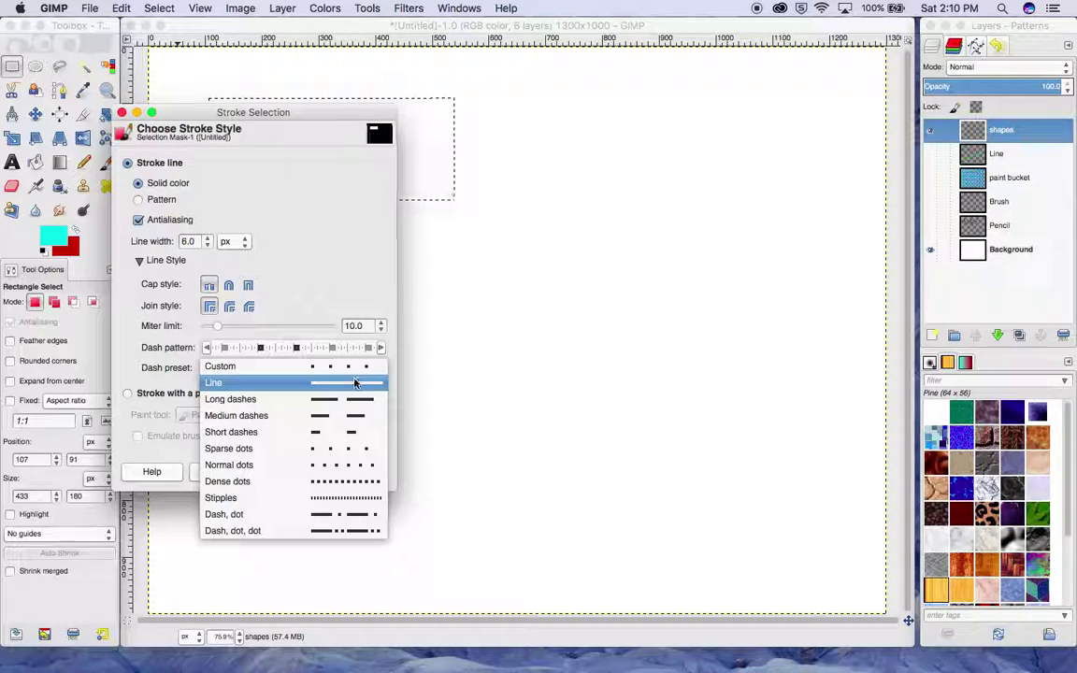
left_click(354, 383)
left_click(356, 472)
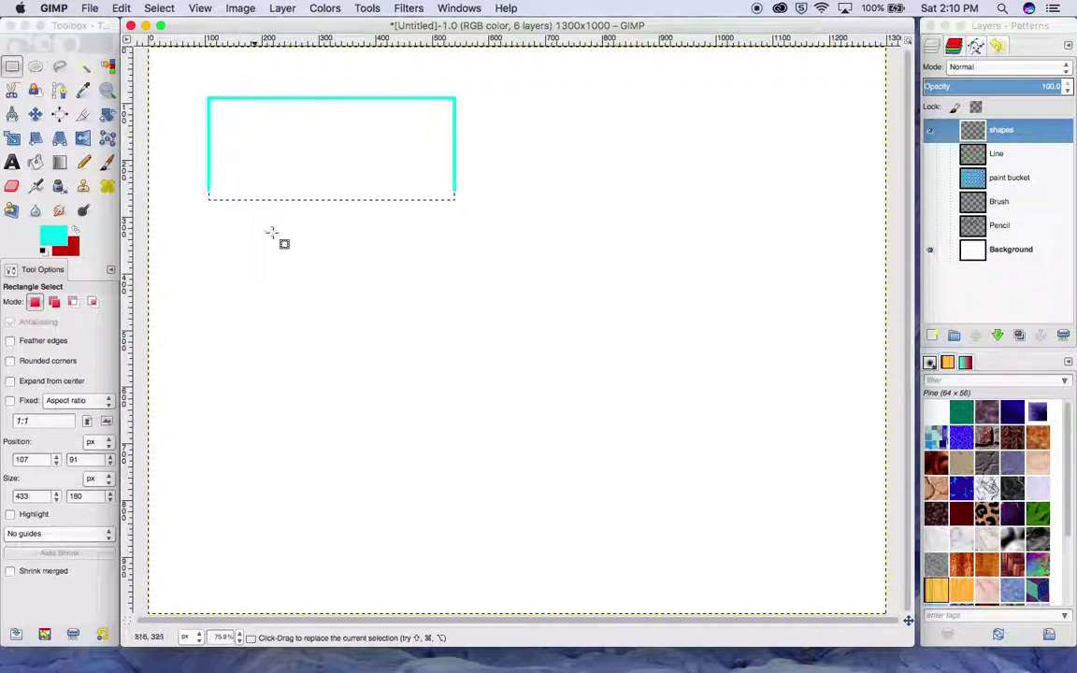
Select a square about 291 px wide below the rectangle with a fixed 1:1 aspect ratio and fill it with the dark red background color.
left_click(107, 162)
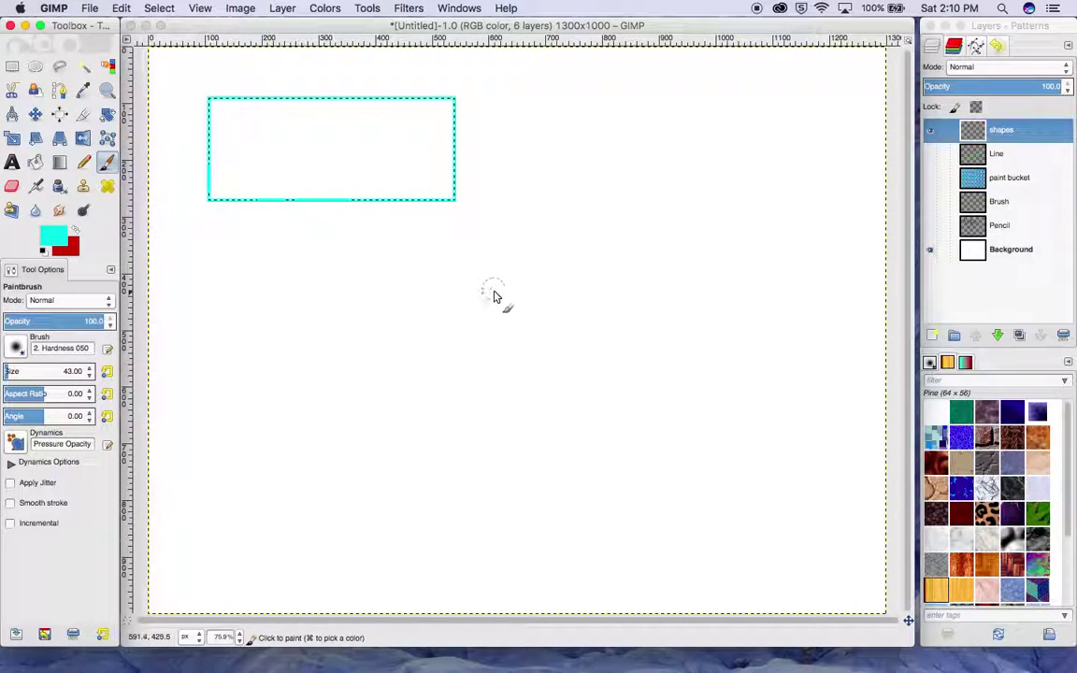
left_click(12, 66)
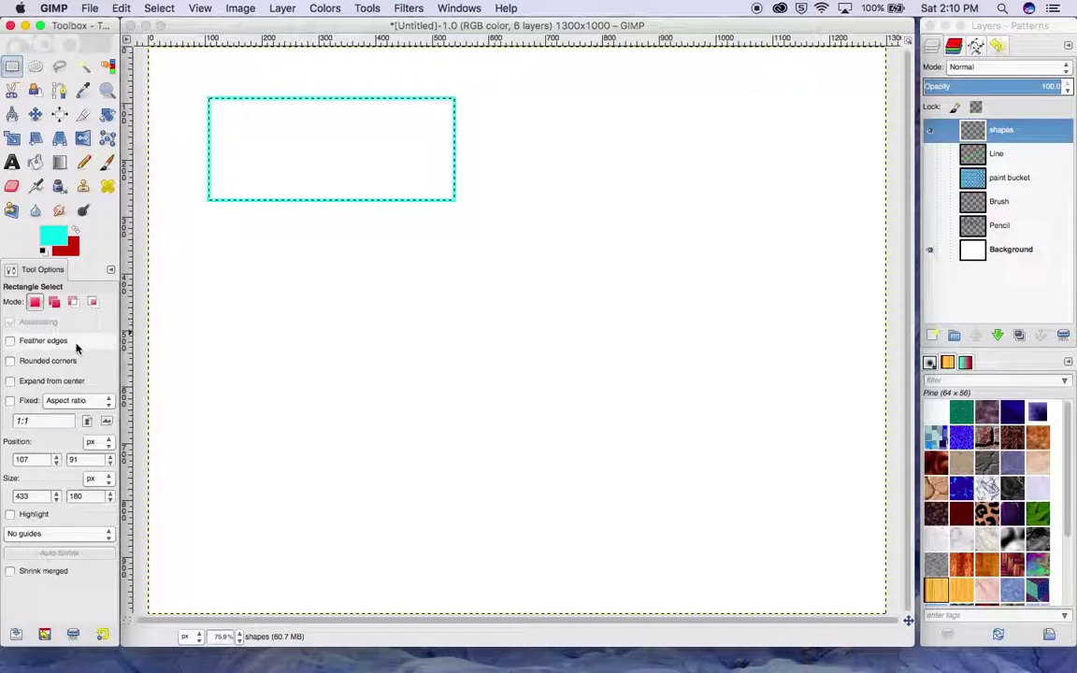
left_click(10, 400)
left_click_drag(316, 281, 479, 383)
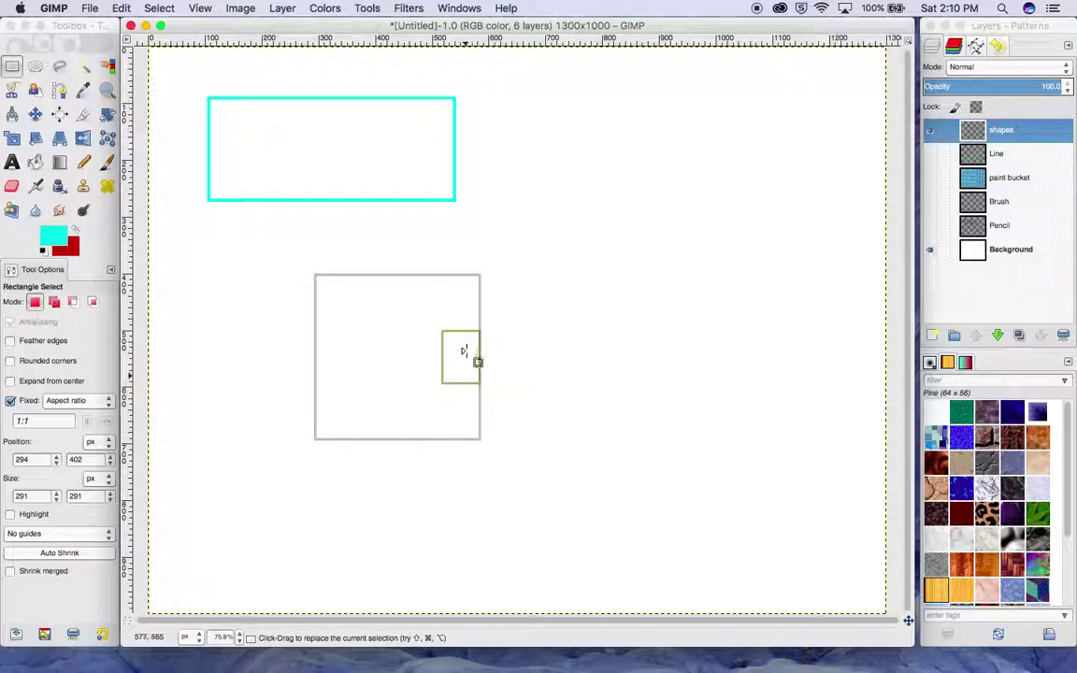
left_click(122, 8)
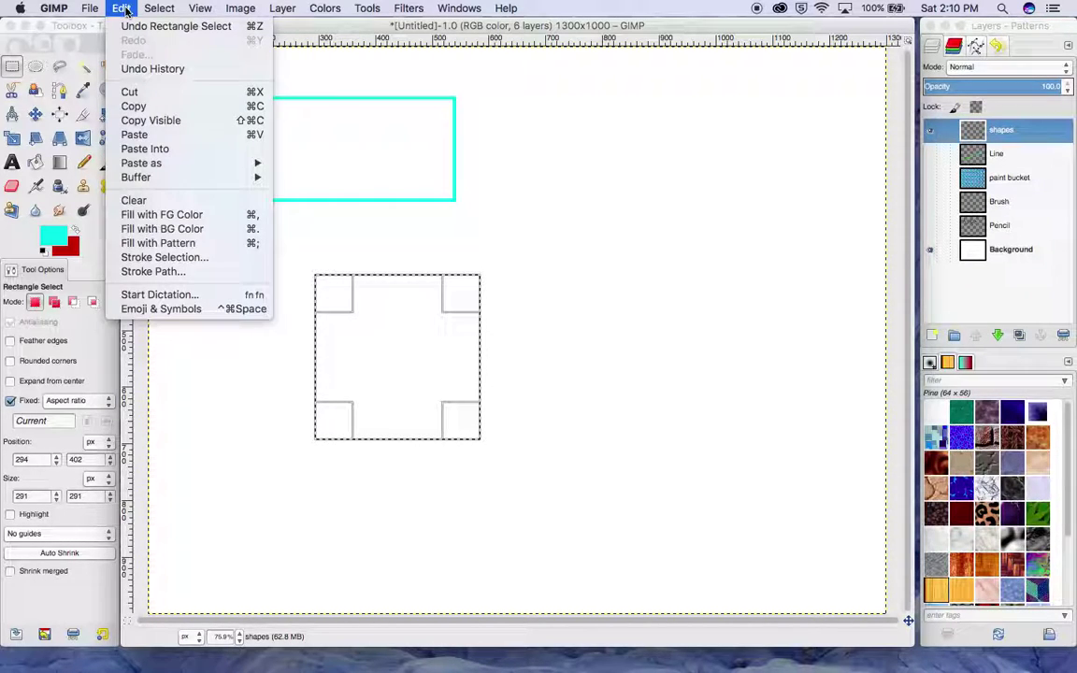
left_click(187, 228)
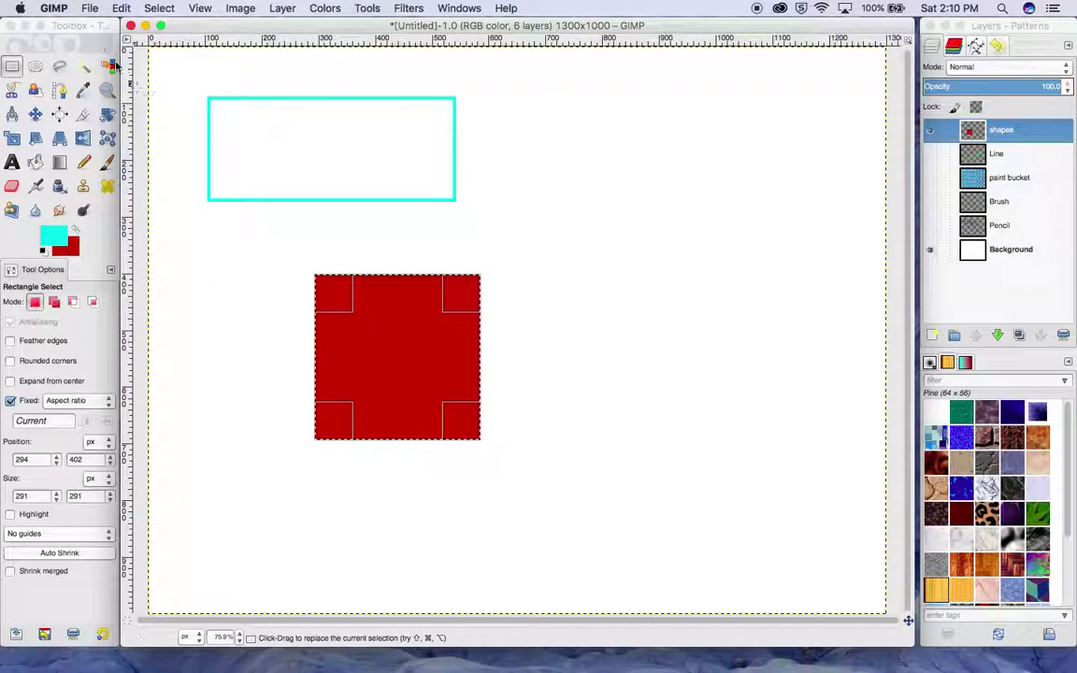
Make an elliptical selection about 383 × 233 px in the upper right of the canvas and fill it with the Pine pattern.
left_click(35, 66)
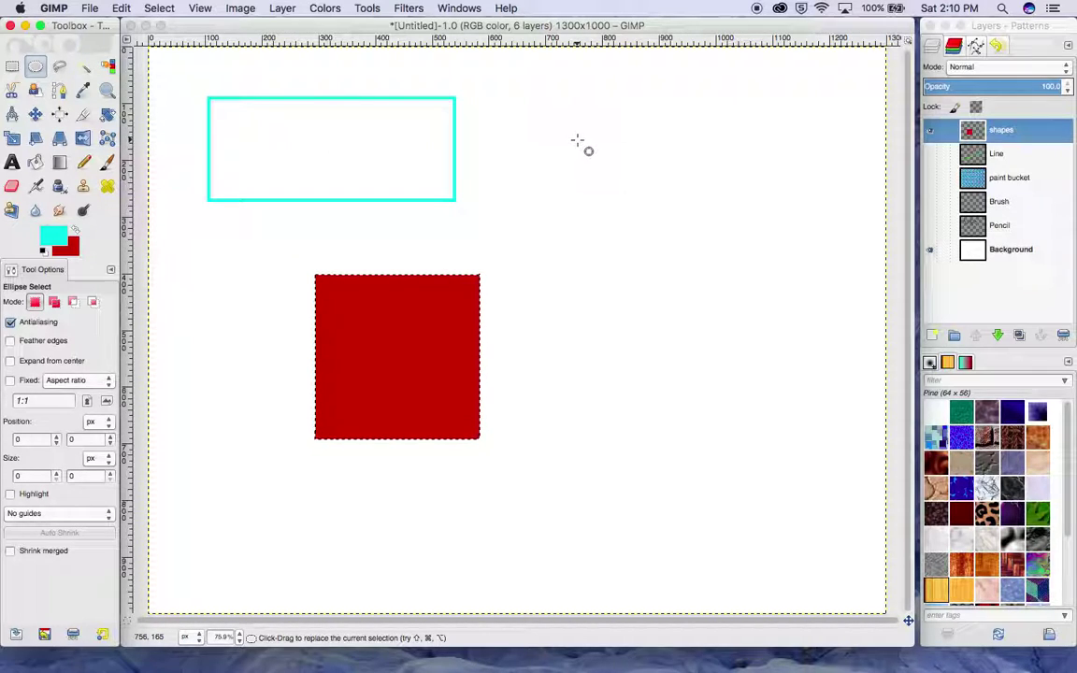
left_click_drag(587, 139, 805, 278)
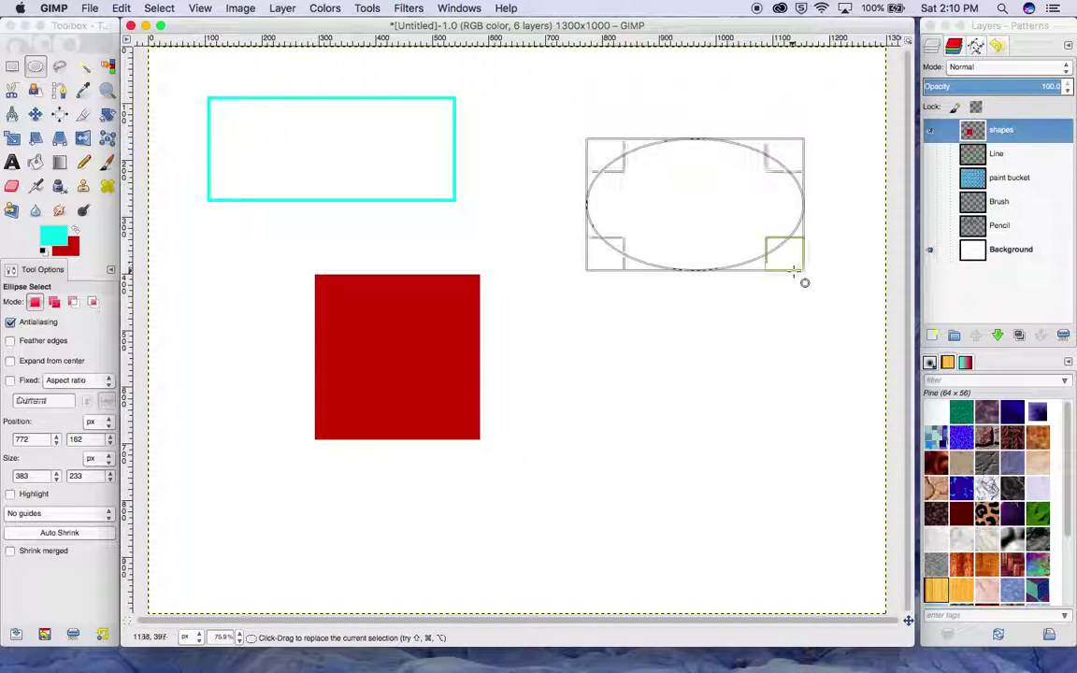
left_click(122, 10)
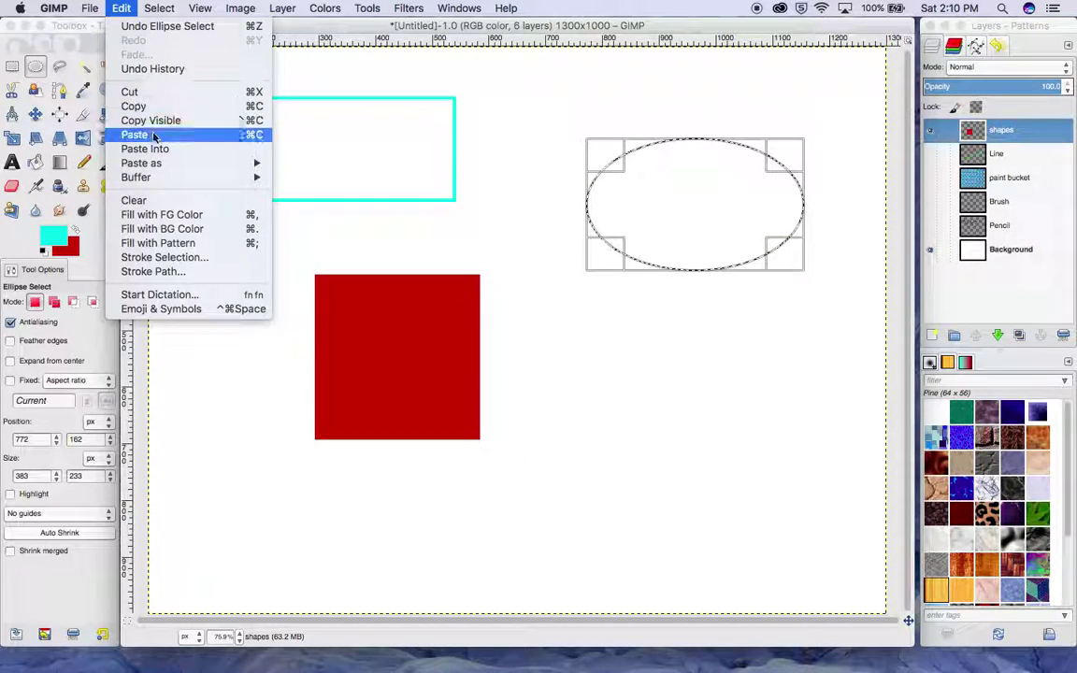
left_click(195, 243)
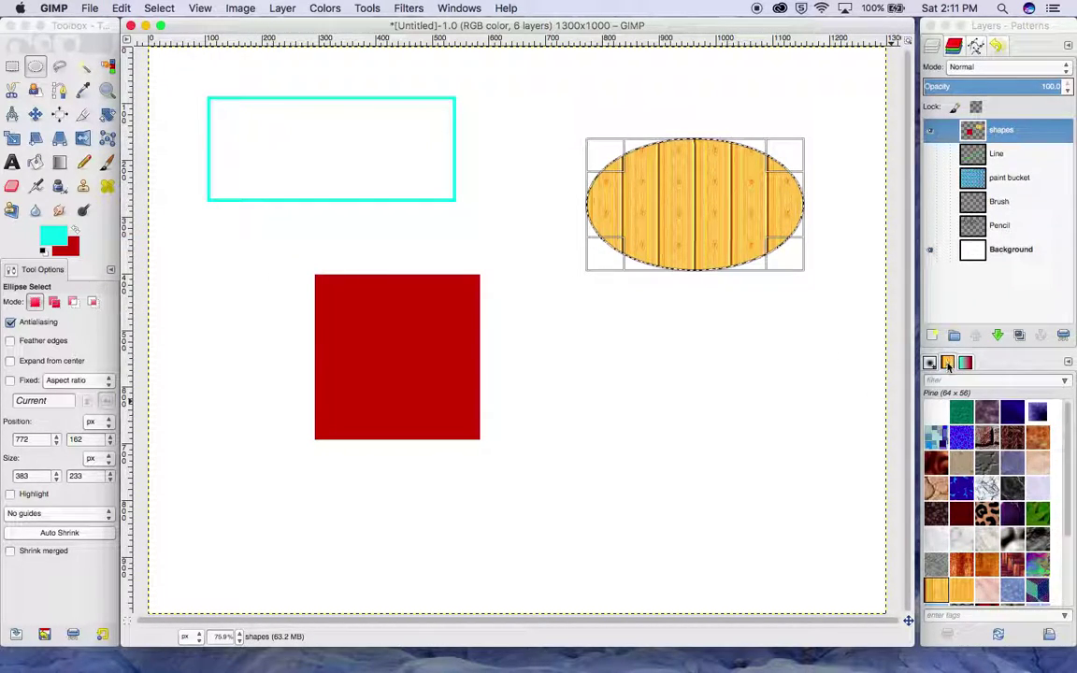
Choose the Leopard pattern and fill the elliptical selection with it.
left_click(986, 512)
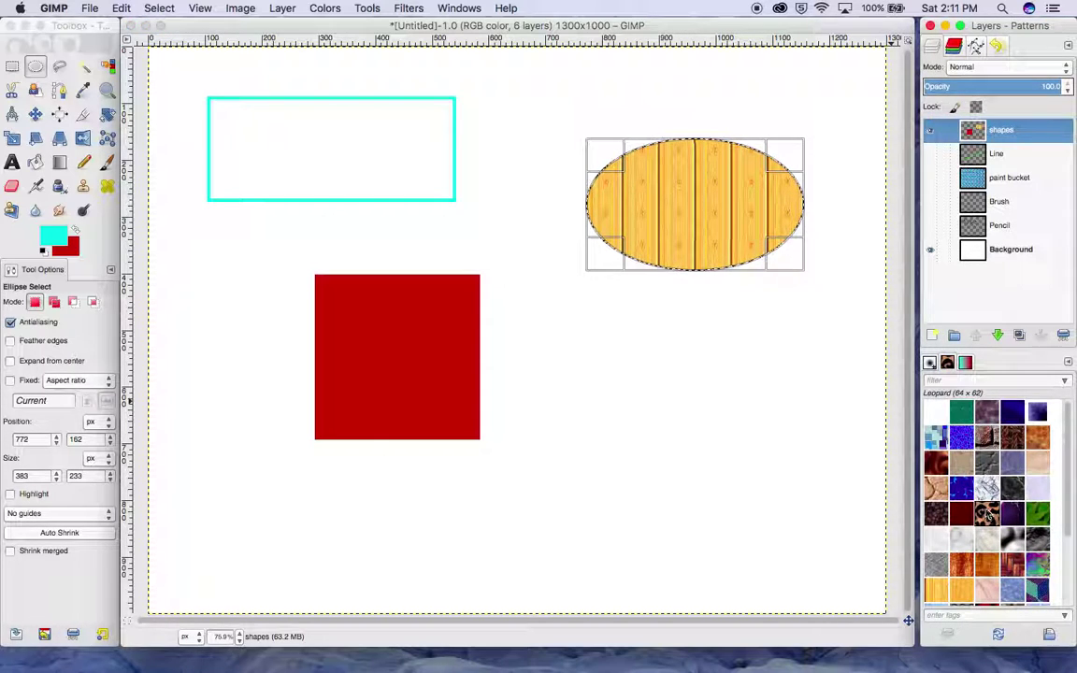
left_click(120, 9)
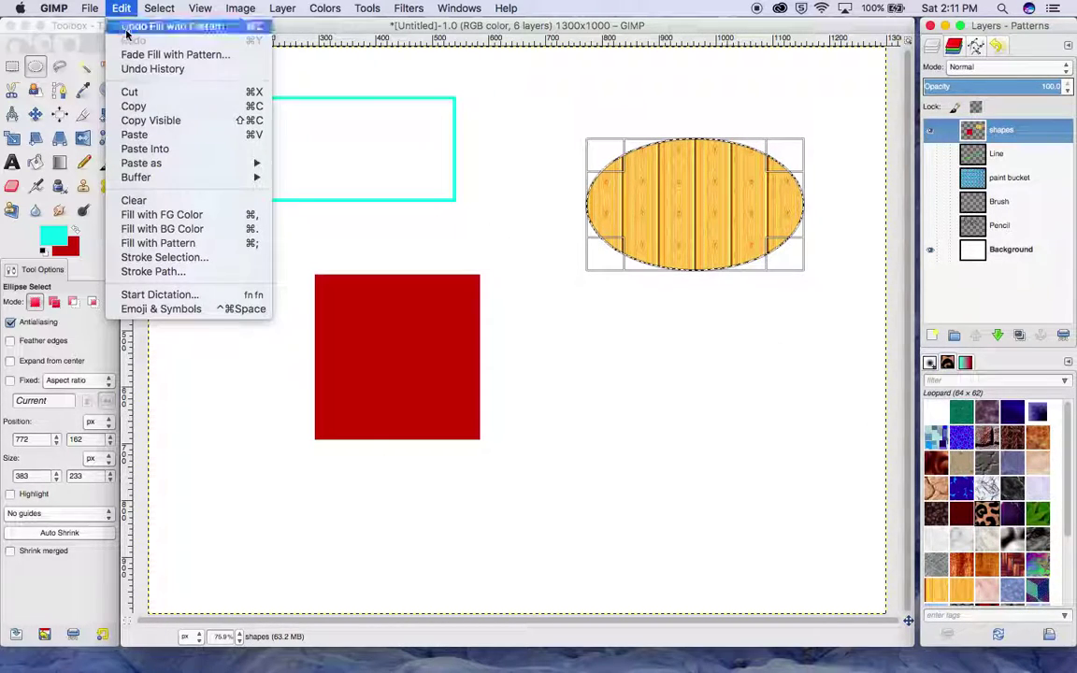
left_click(189, 245)
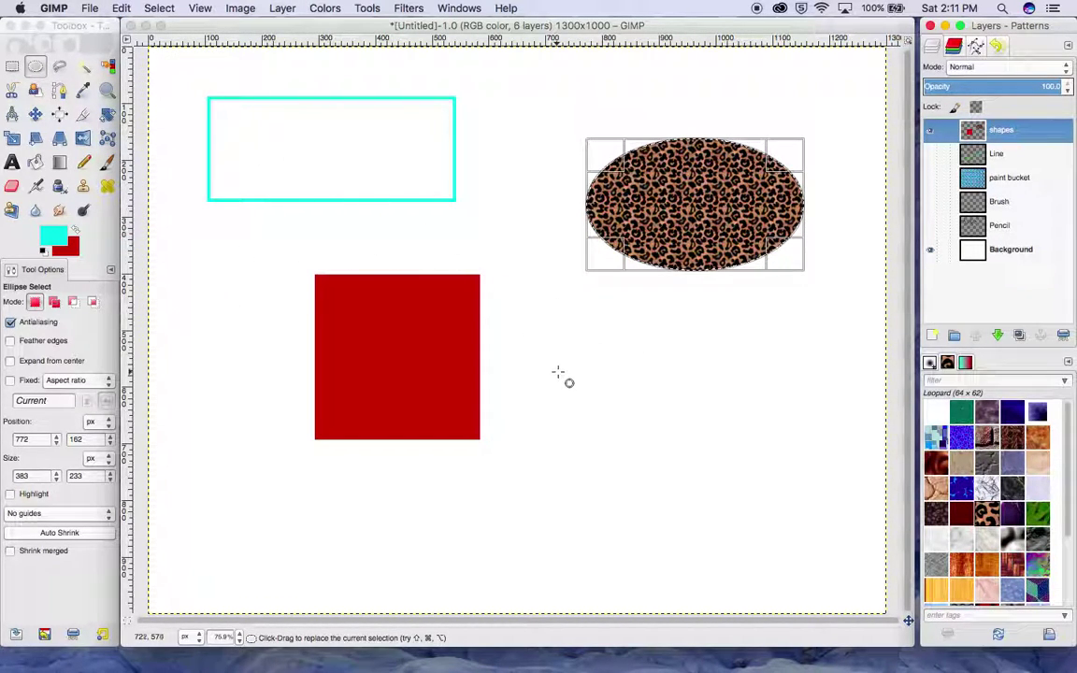
Make an elliptical selection below the leopard ellipse with a fixed aspect ratio and adjust its size to 314 × 191 px.
left_click(10, 381)
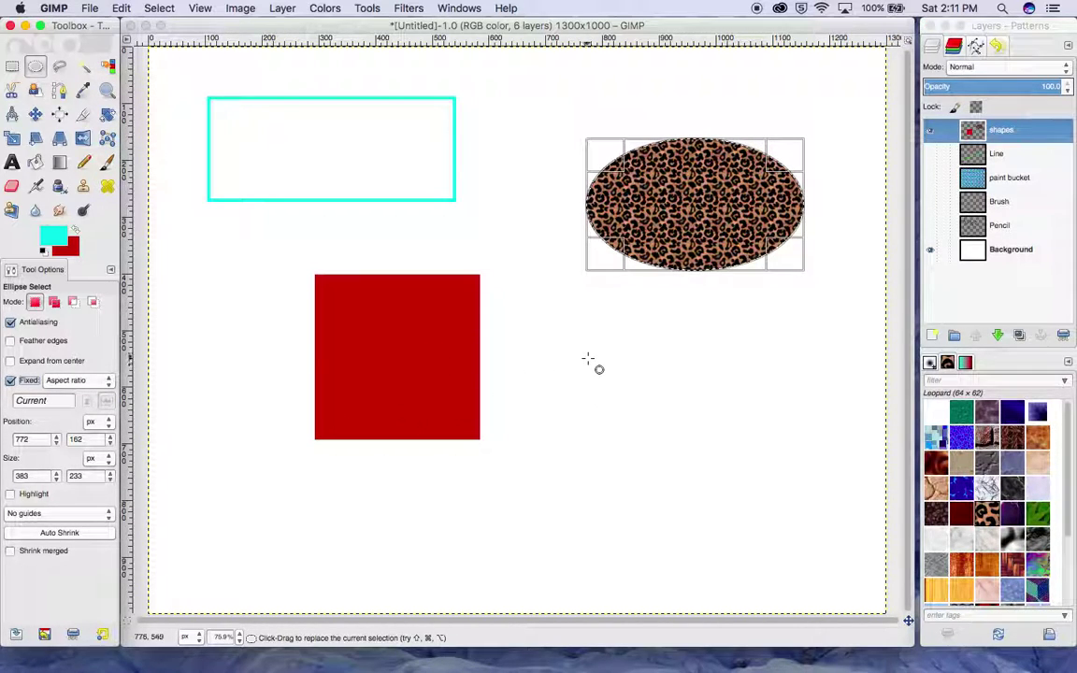
left_click_drag(589, 353, 682, 460)
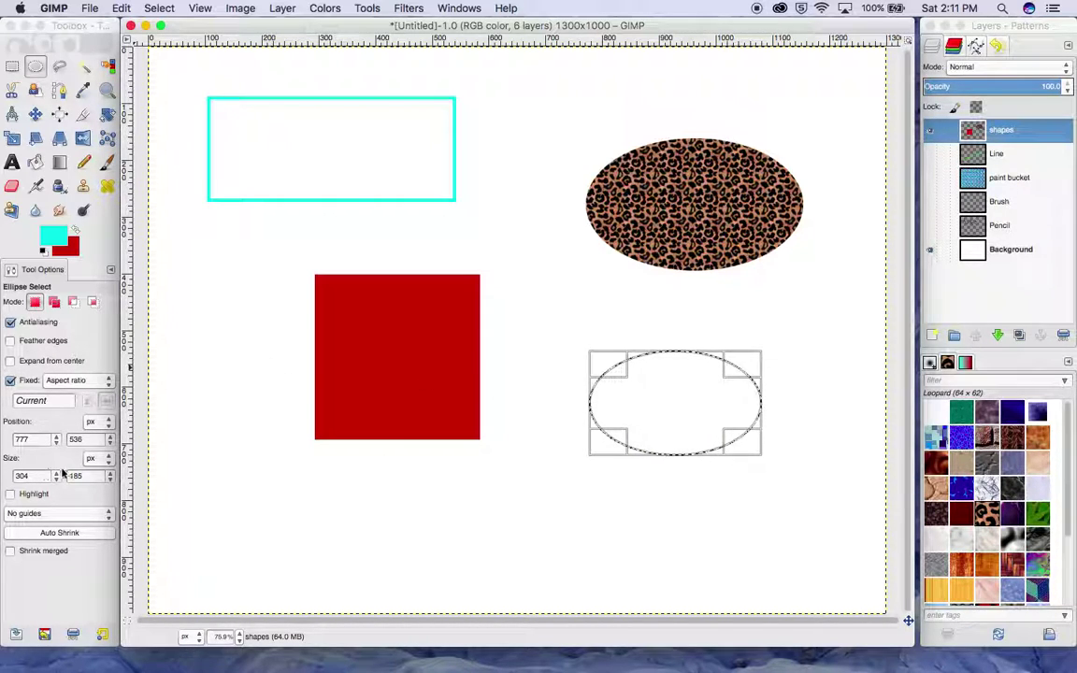
left_click(110, 474)
left_click(111, 473)
left_click(110, 473)
left_click(110, 474)
left_click(110, 474)
left_click(111, 474)
left_click(111, 479)
left_click(111, 479)
left_click(111, 480)
left_click(112, 480)
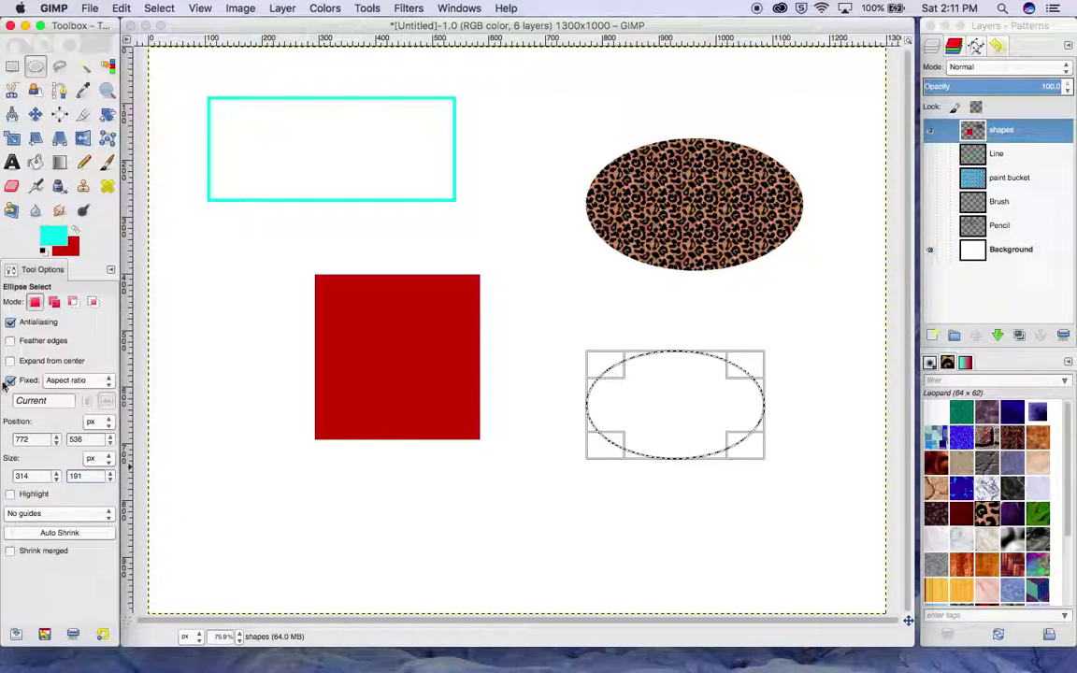
Release the fixed aspect ratio, set the selection's height to 314 px to form a circle, and fix the aspect ratio again.
left_click(111, 474)
left_click(110, 474)
left_click(111, 474)
left_click(110, 474)
left_click(110, 474)
left_click(110, 474)
left_click(110, 474)
left_click(111, 474)
left_click(111, 474)
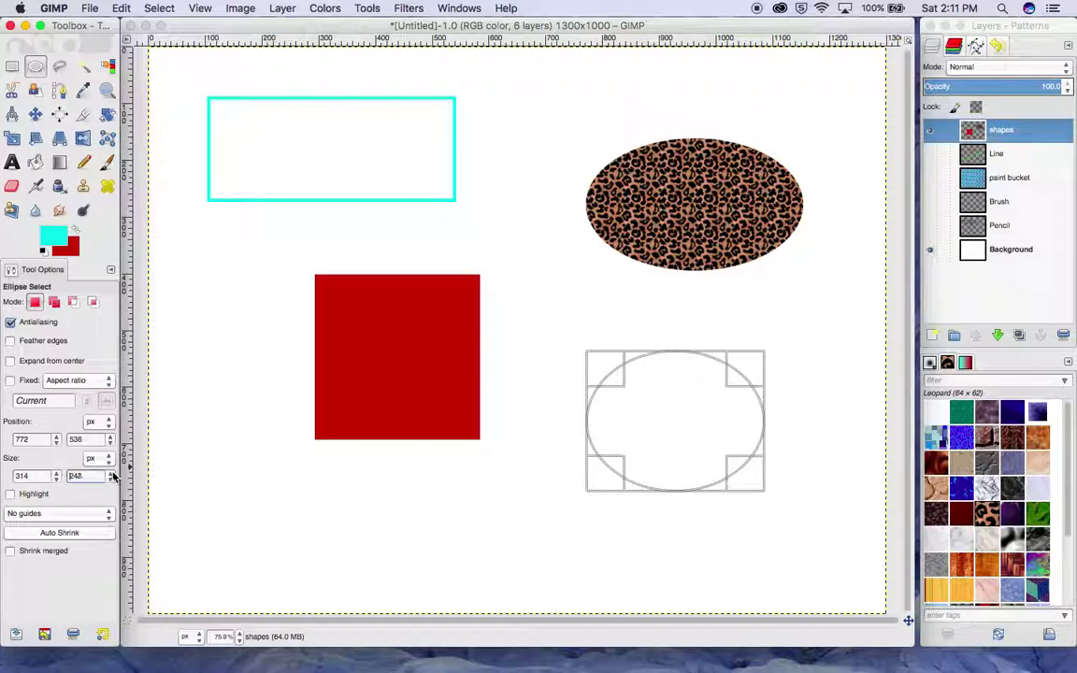
left_click(111, 475)
left_click(111, 475)
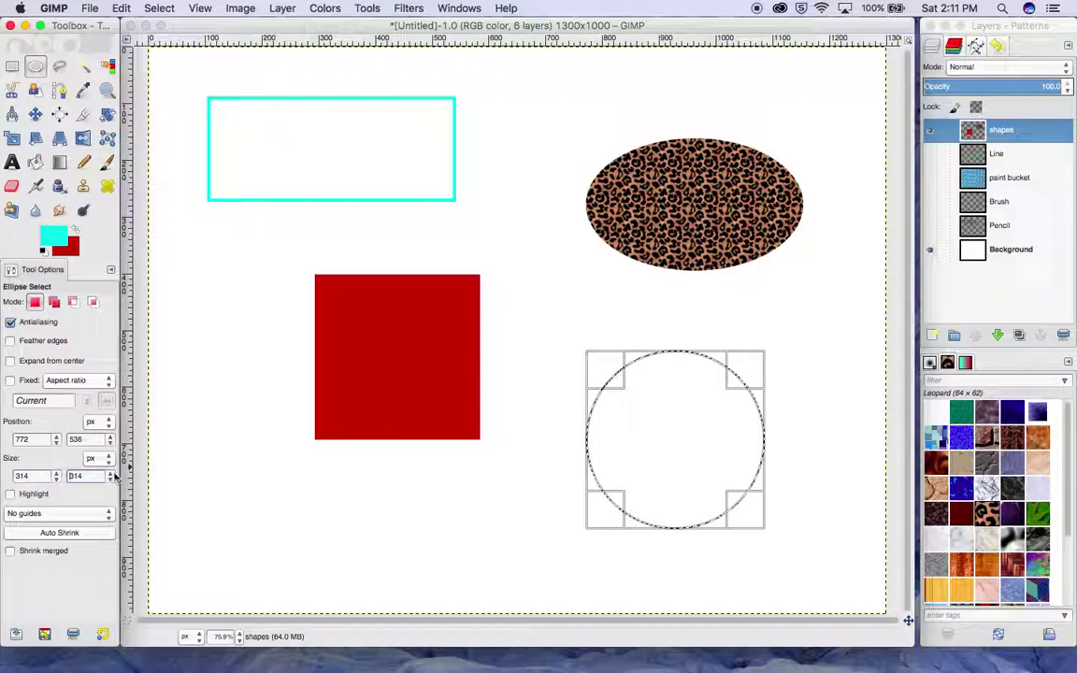
left_click(10, 380)
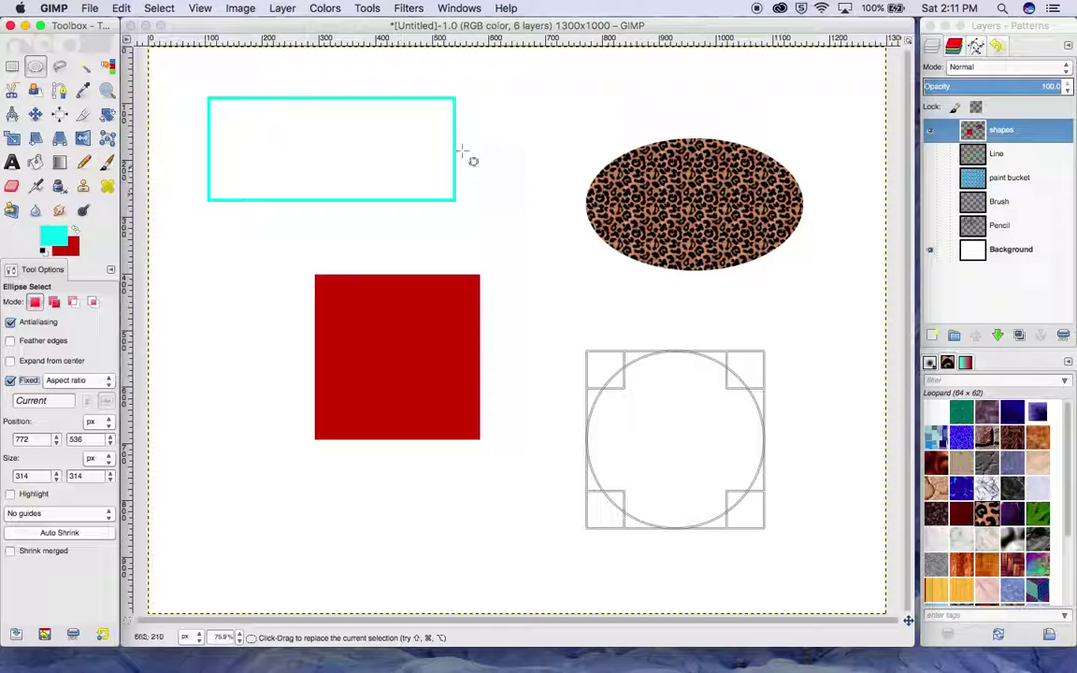
Stroke the circular selection with a 6 px solid cyan line.
left_click(122, 7)
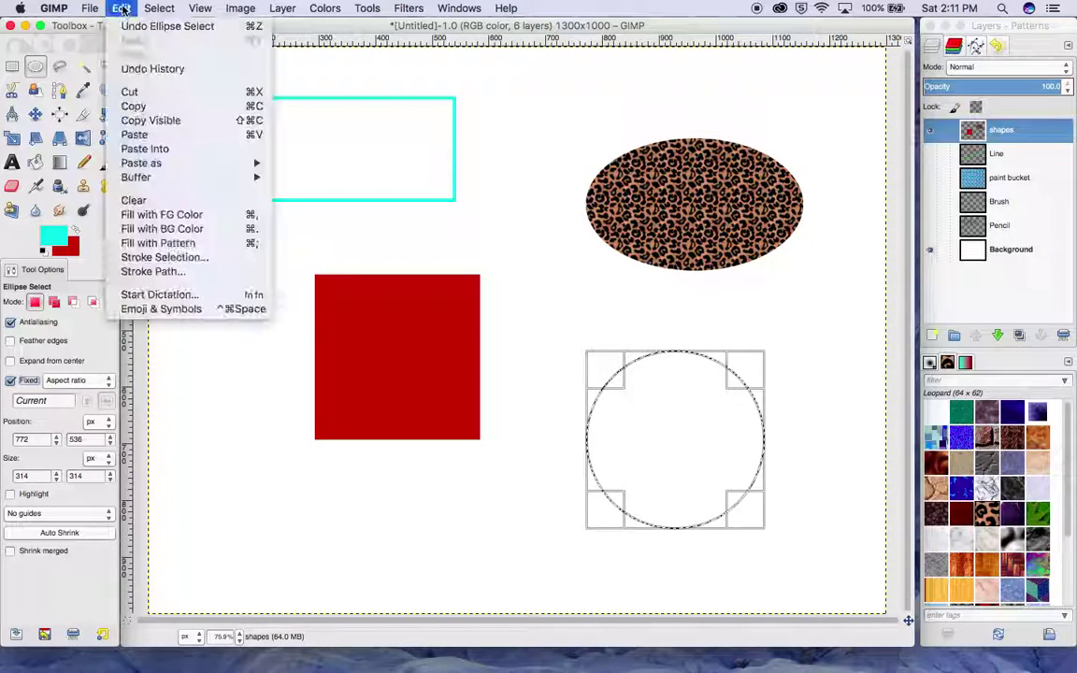
left_click(187, 257)
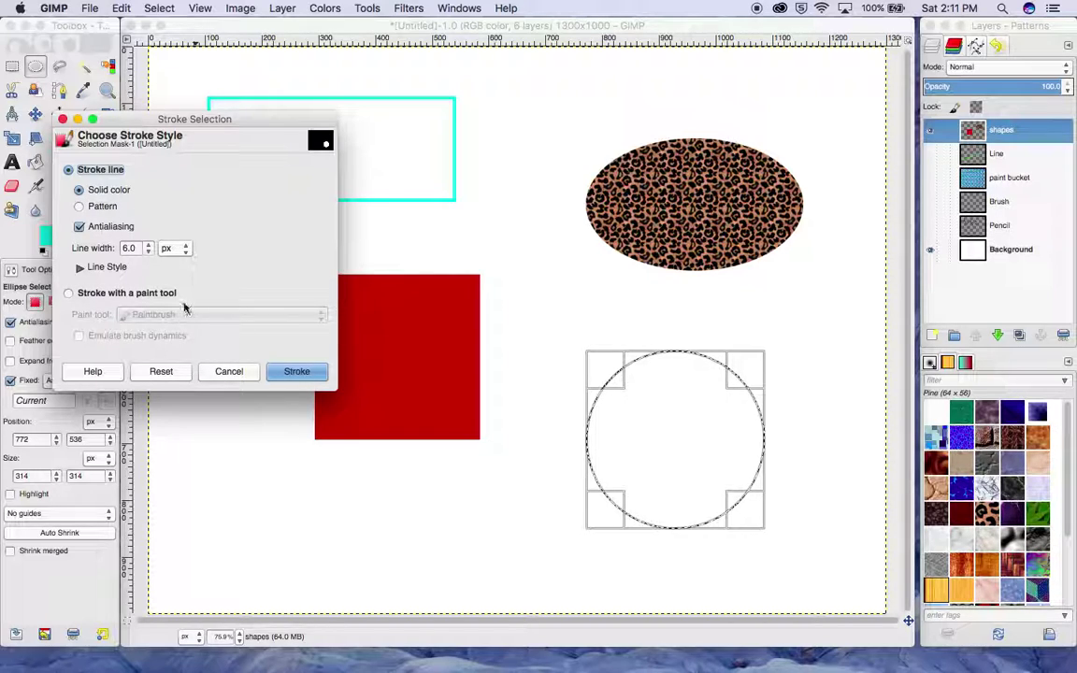
left_click(284, 373)
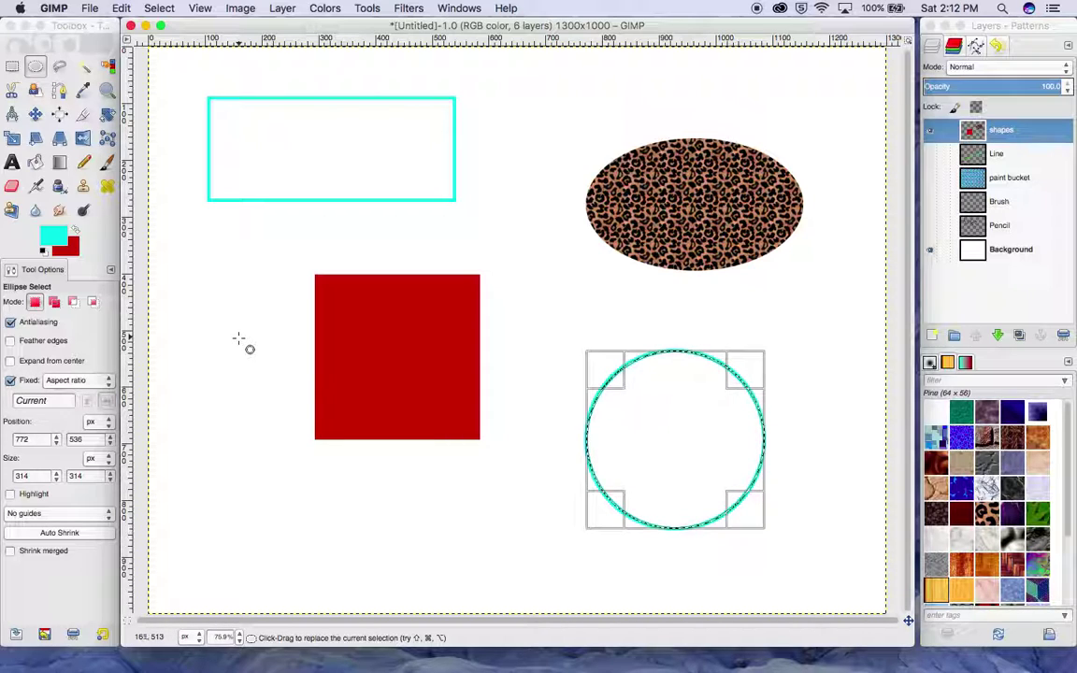
Select a 294 × 294 px circle overlapping the red square's lower-left corner and stroke it with a 6 px cyan line in short dashes.
left_click_drag(236, 346, 403, 466)
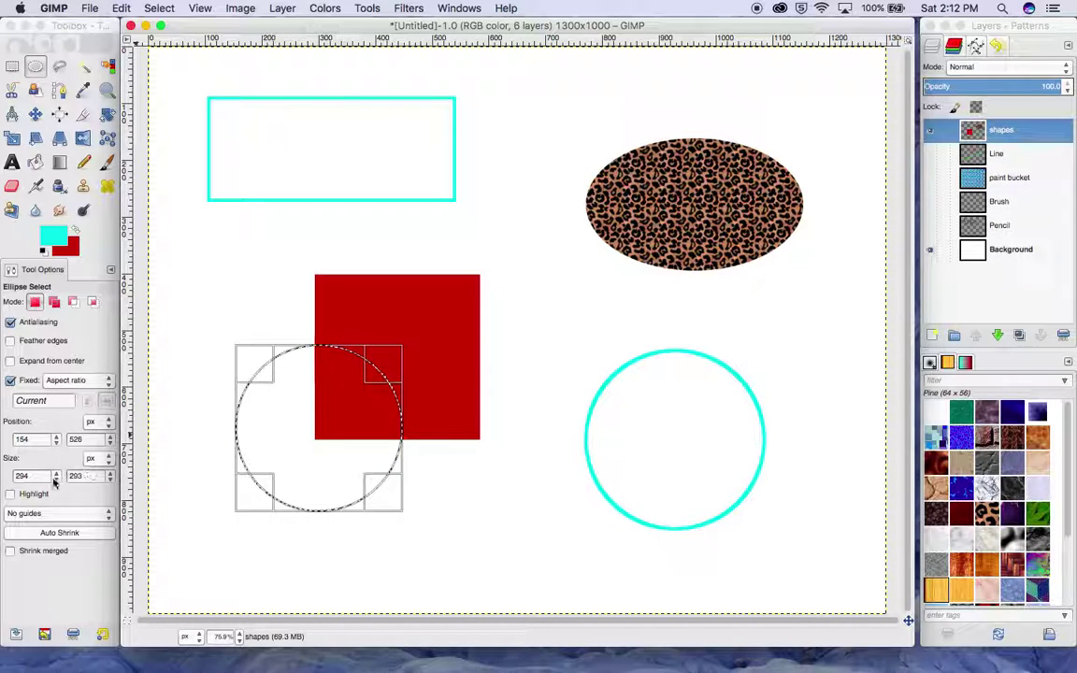
left_click(110, 473)
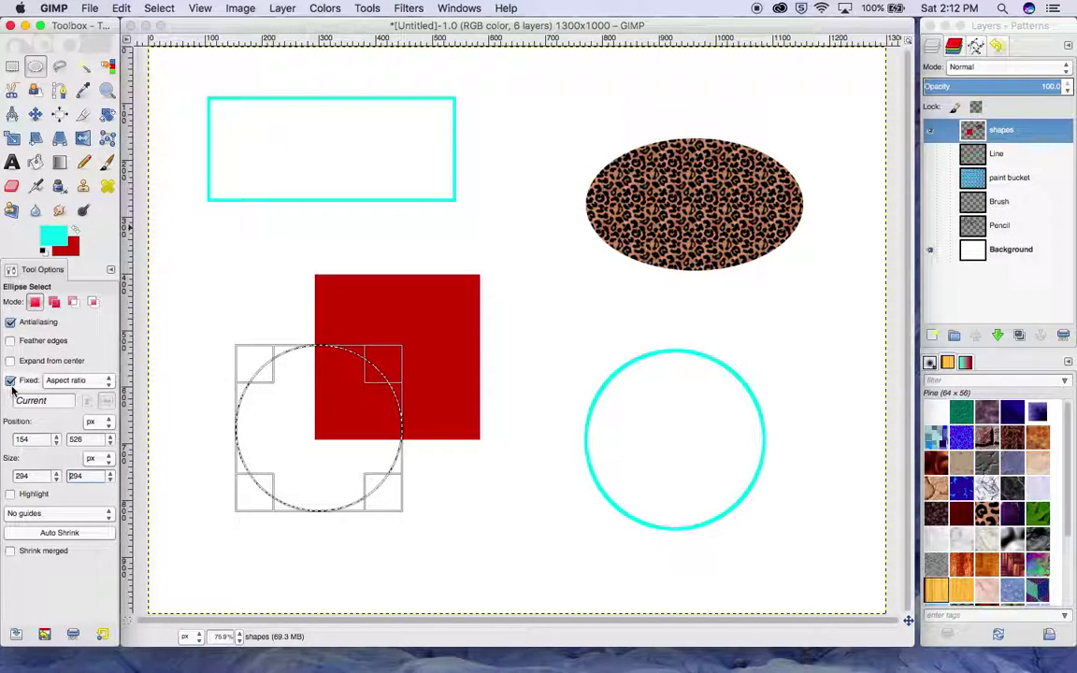
left_click(93, 10)
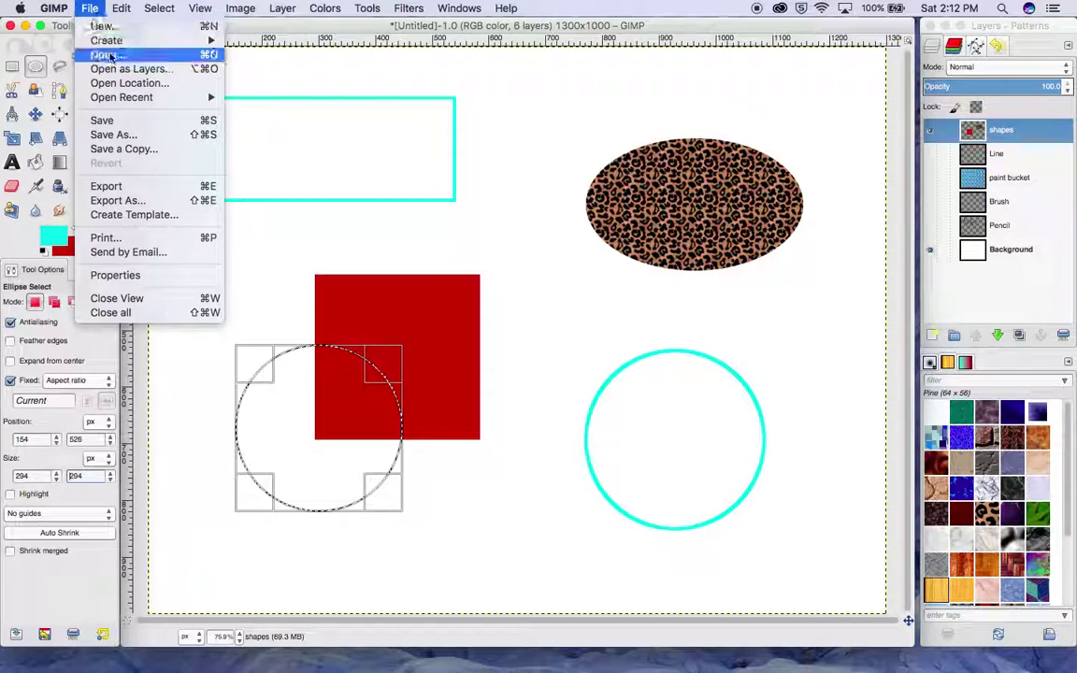
mouse_move(121, 9)
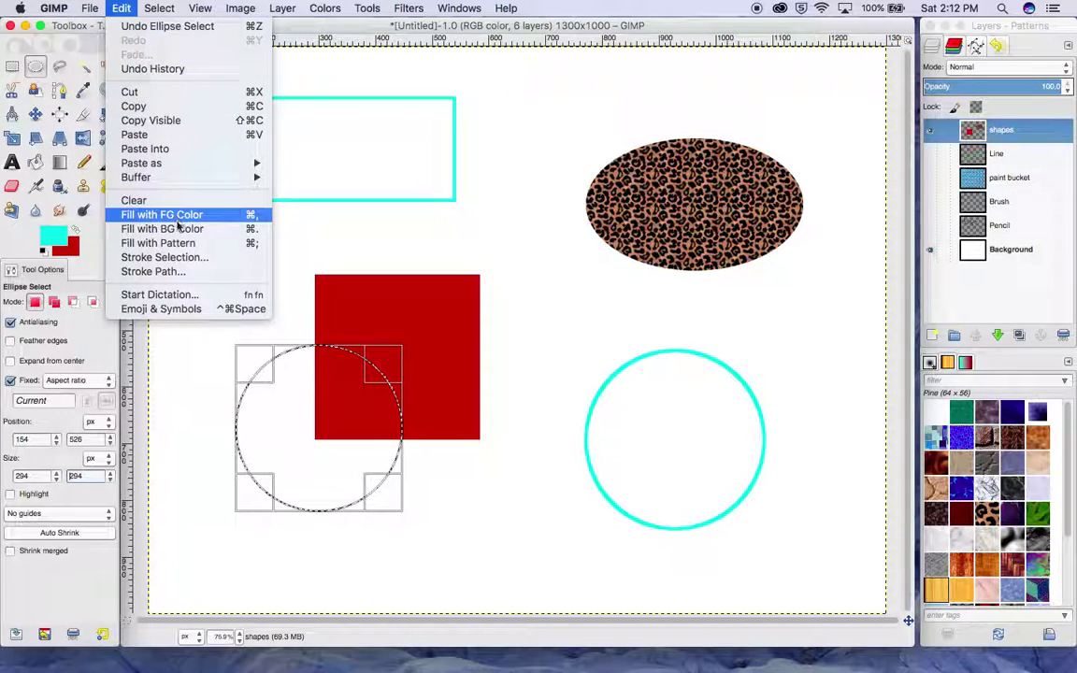
left_click(178, 258)
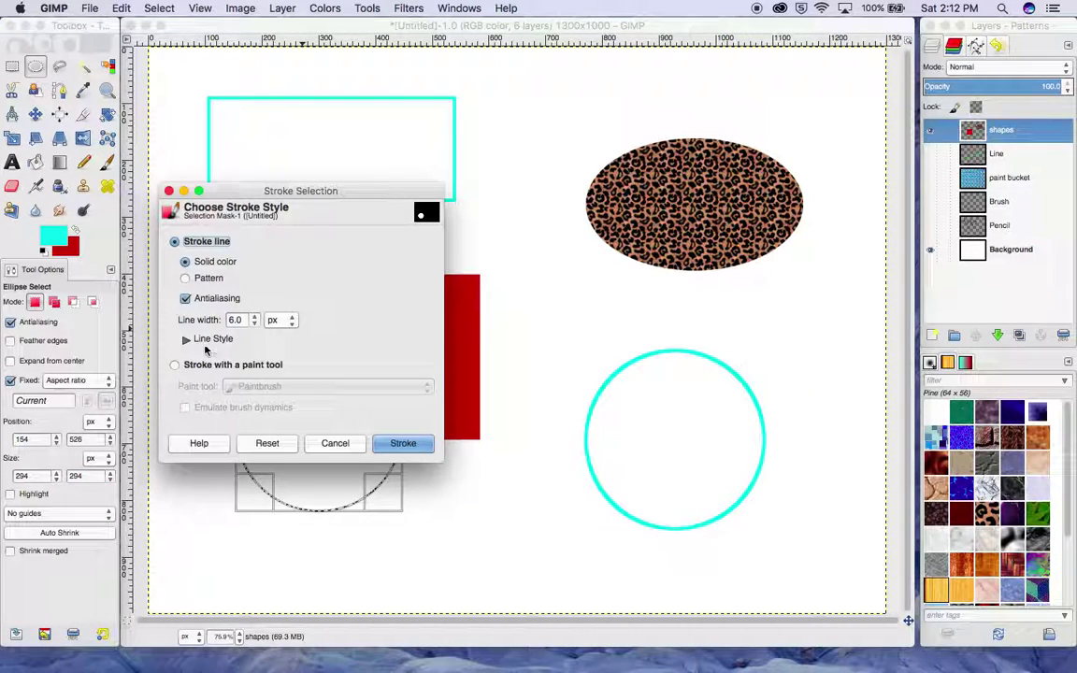
left_click(188, 339)
double_click(343, 448)
left_click(349, 447)
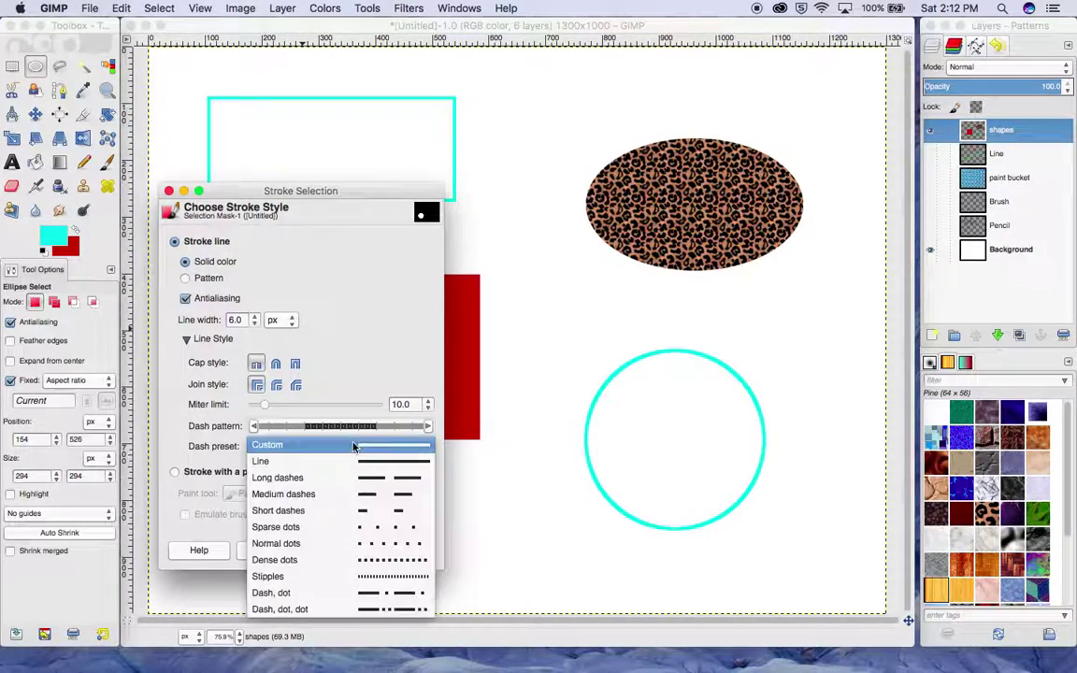
left_click(357, 509)
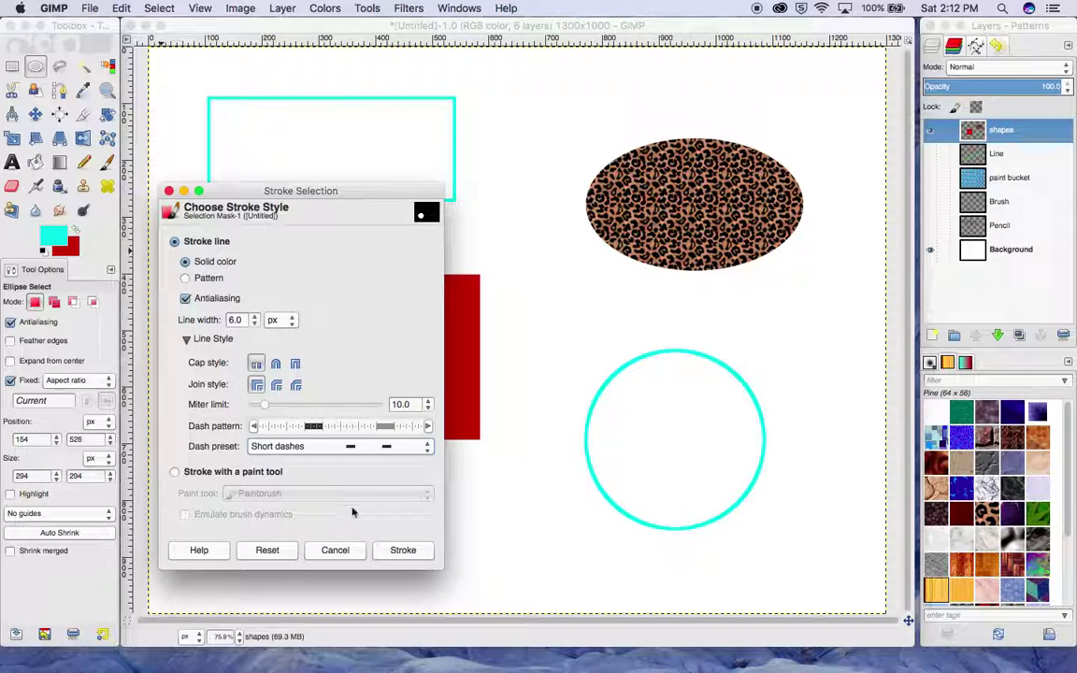
left_click(404, 550)
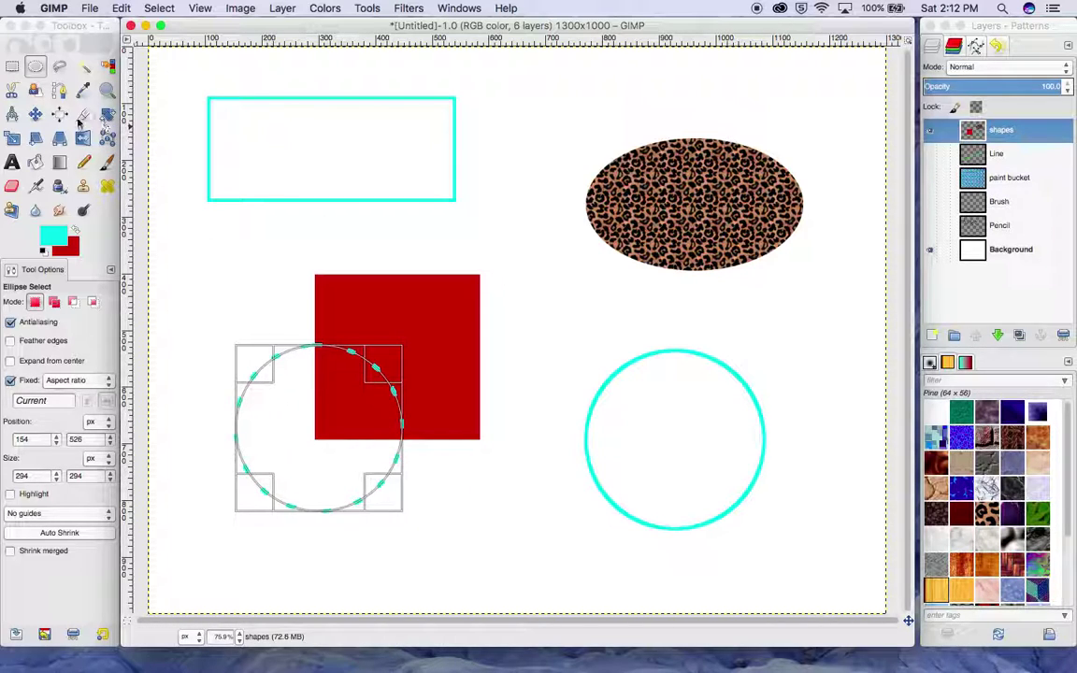
Hide the shapes layer.
left_click(35, 114)
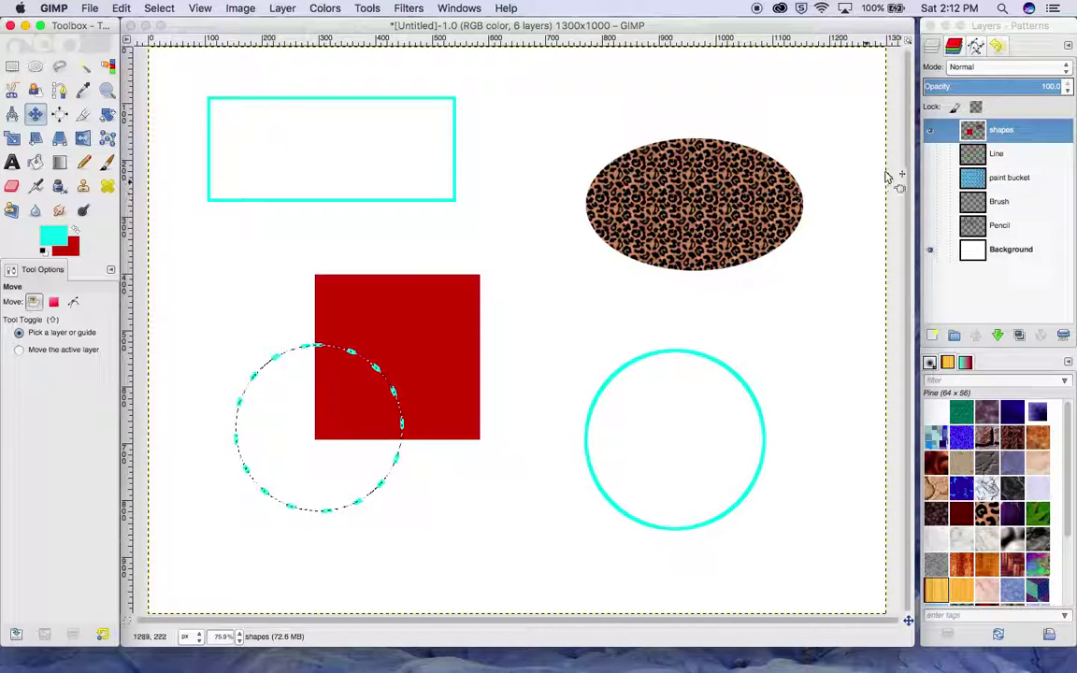
left_click(929, 132)
left_click(929, 132)
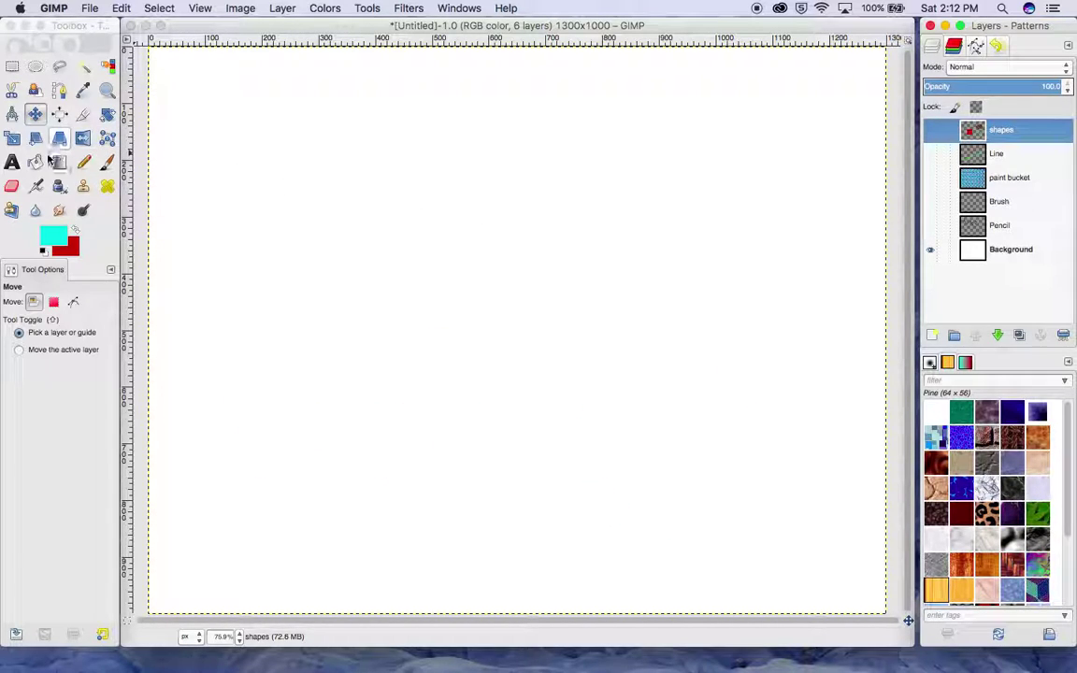
Activate the Text tool and clear the leftover circular selection.
left_click(11, 162)
left_click(11, 162)
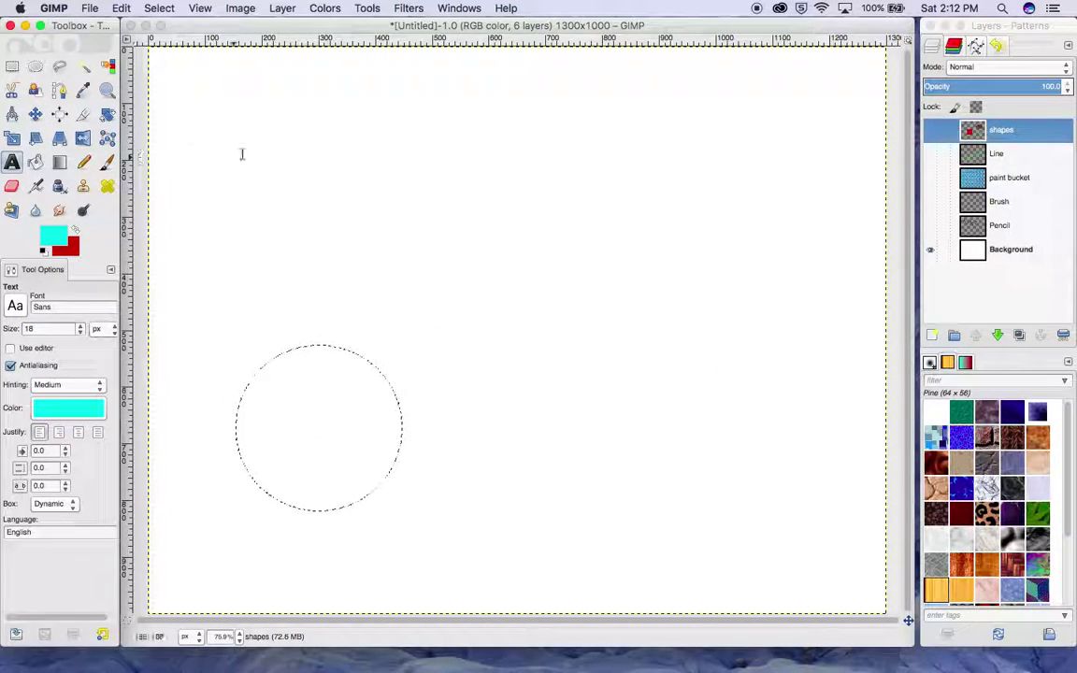
left_click(288, 183)
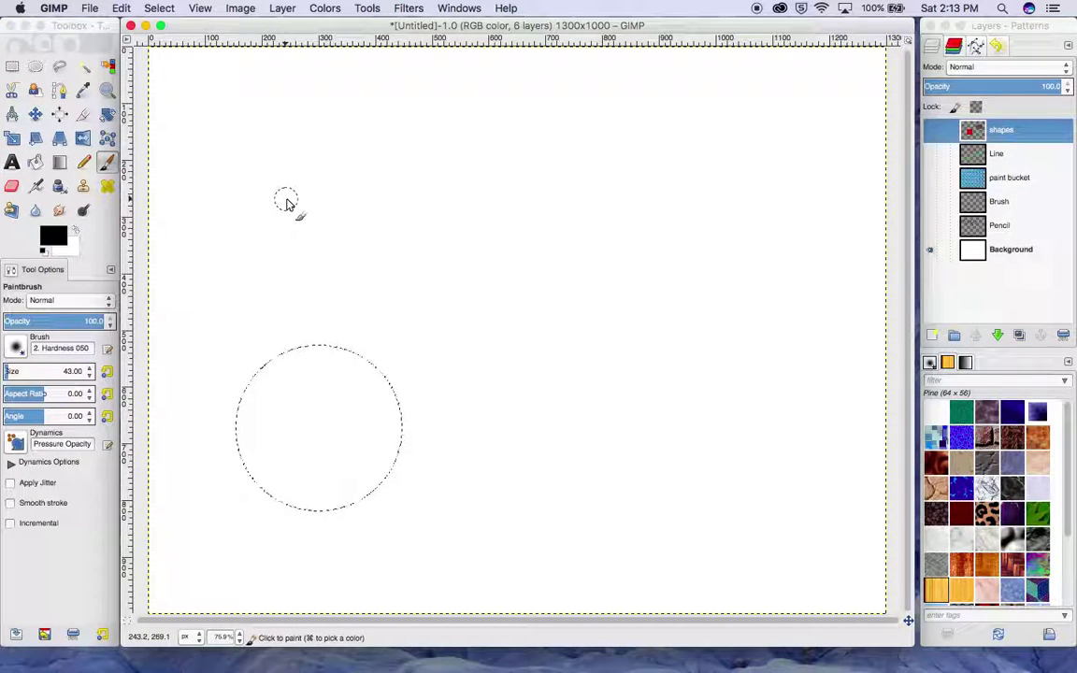
key("shift+t")
left_click(286, 203)
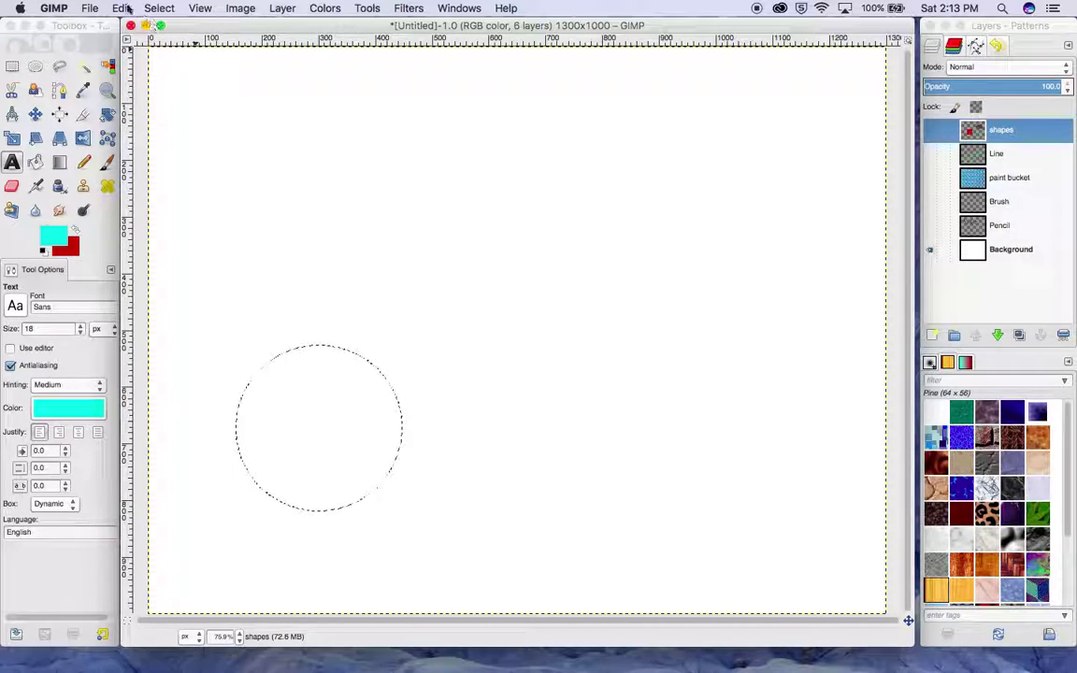
left_click(160, 8)
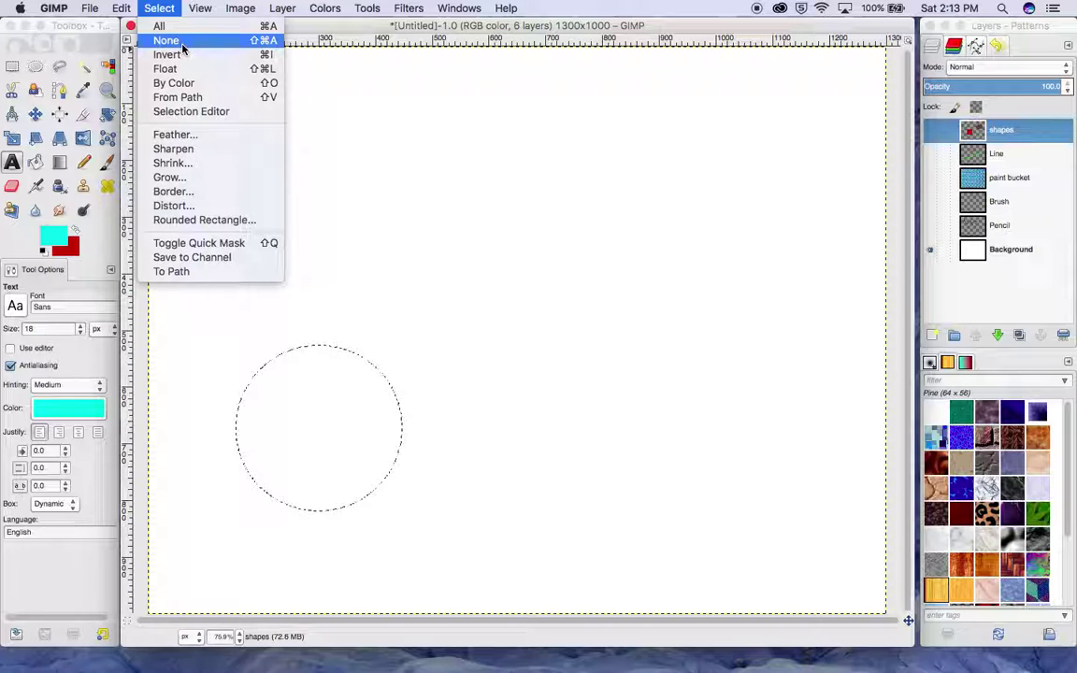
left_click(183, 42)
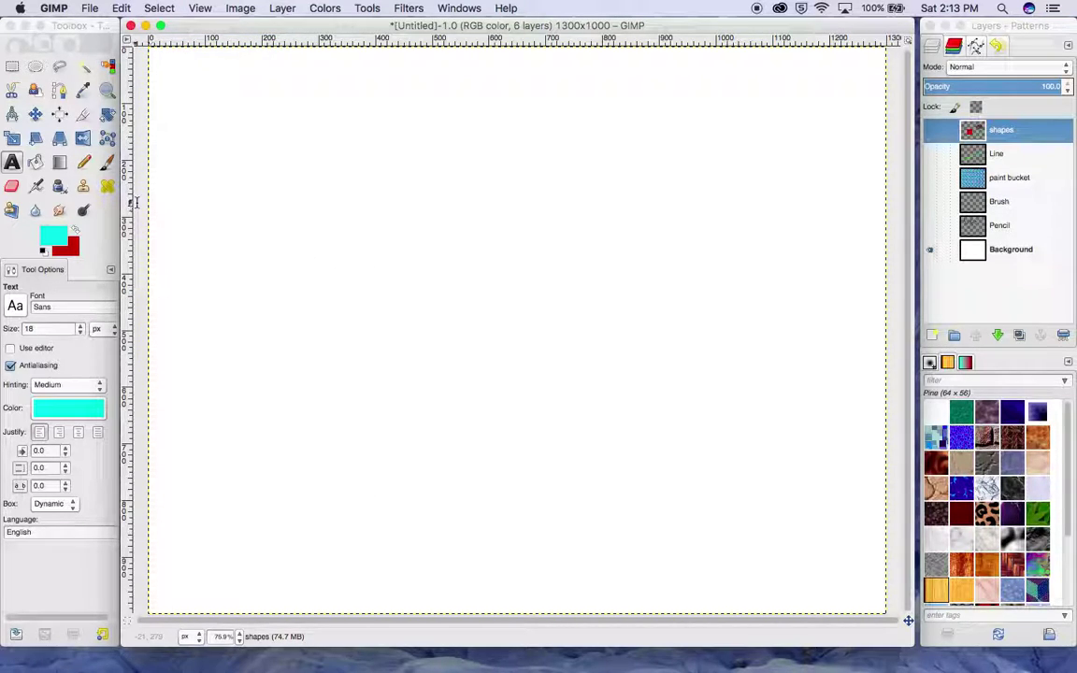
Add the text "Test here" in the upper middle of the canvas.
left_click(13, 162)
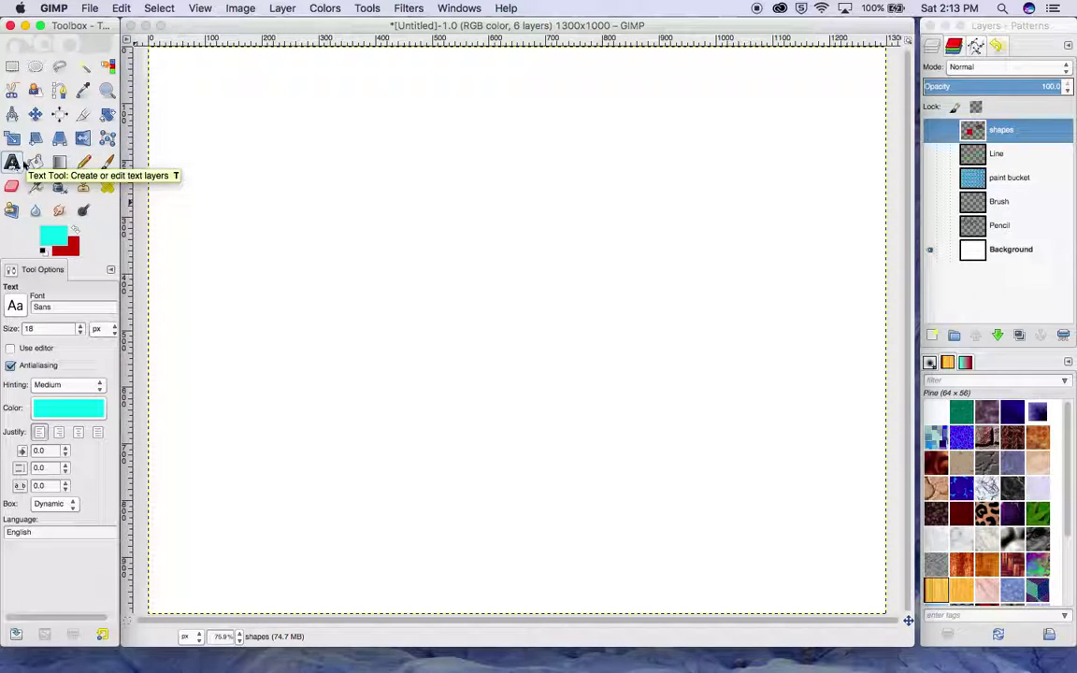
left_click(340, 231)
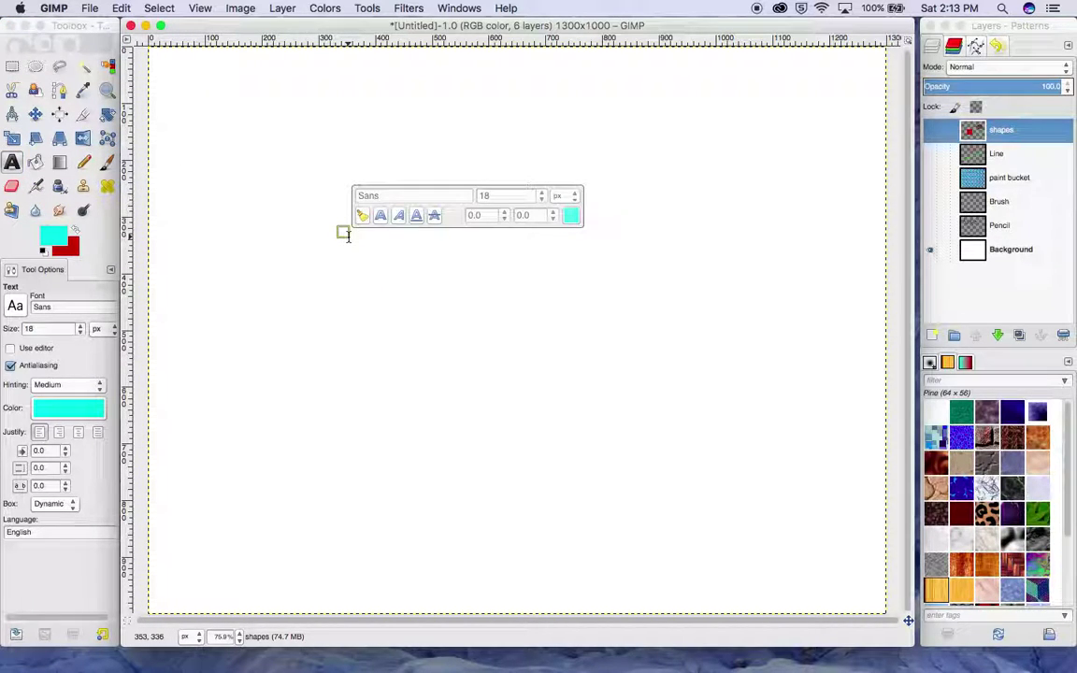
type("Test here")
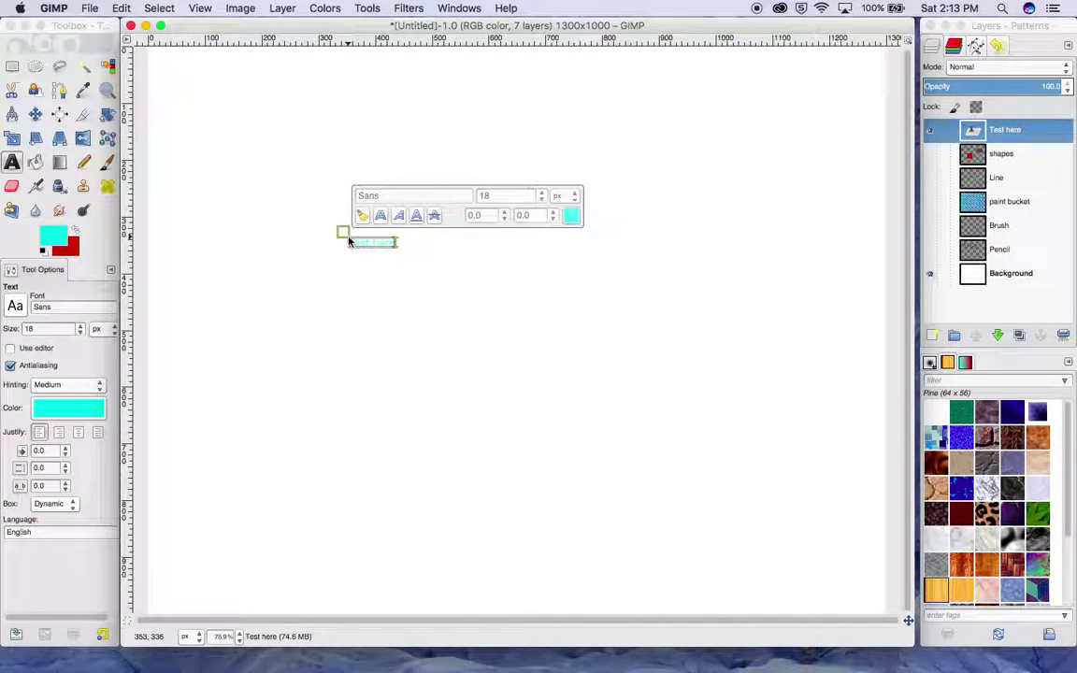
Select the whole "Test here" text and set its size to 100 px.
left_click_drag(393, 241, 348, 242)
double_click(542, 196)
type("100")
key("Return")
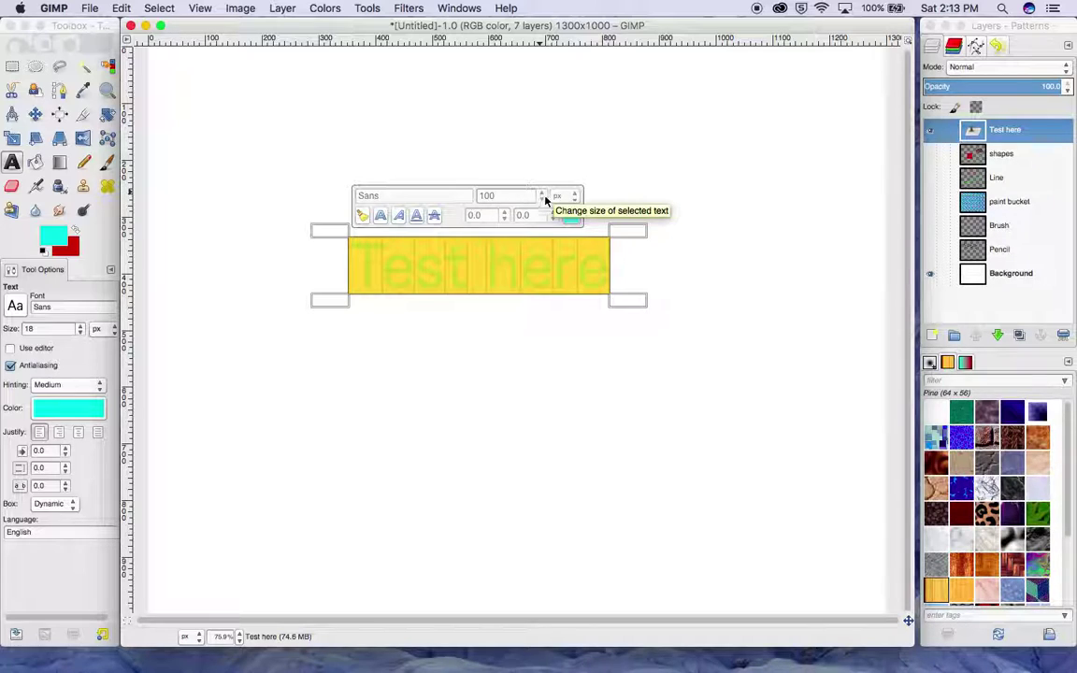
Change the selected text's color to dark green.
left_click(569, 217)
left_click_drag(513, 189, 455, 169)
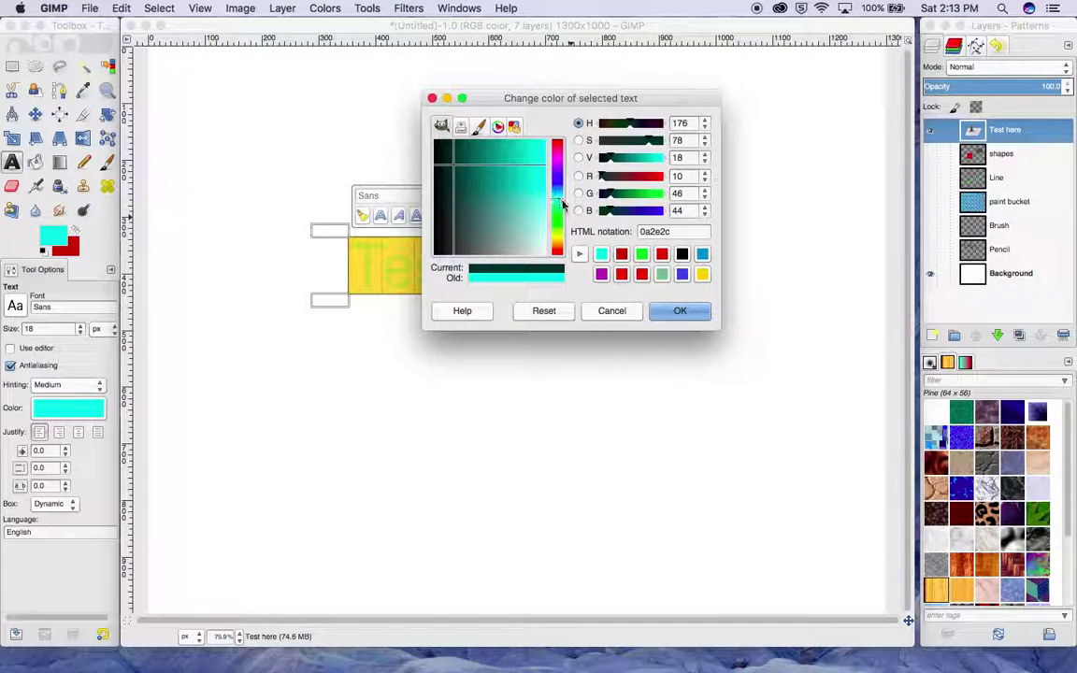
left_click_drag(561, 208, 561, 220)
left_click(462, 156)
left_click_drag(462, 156, 475, 148)
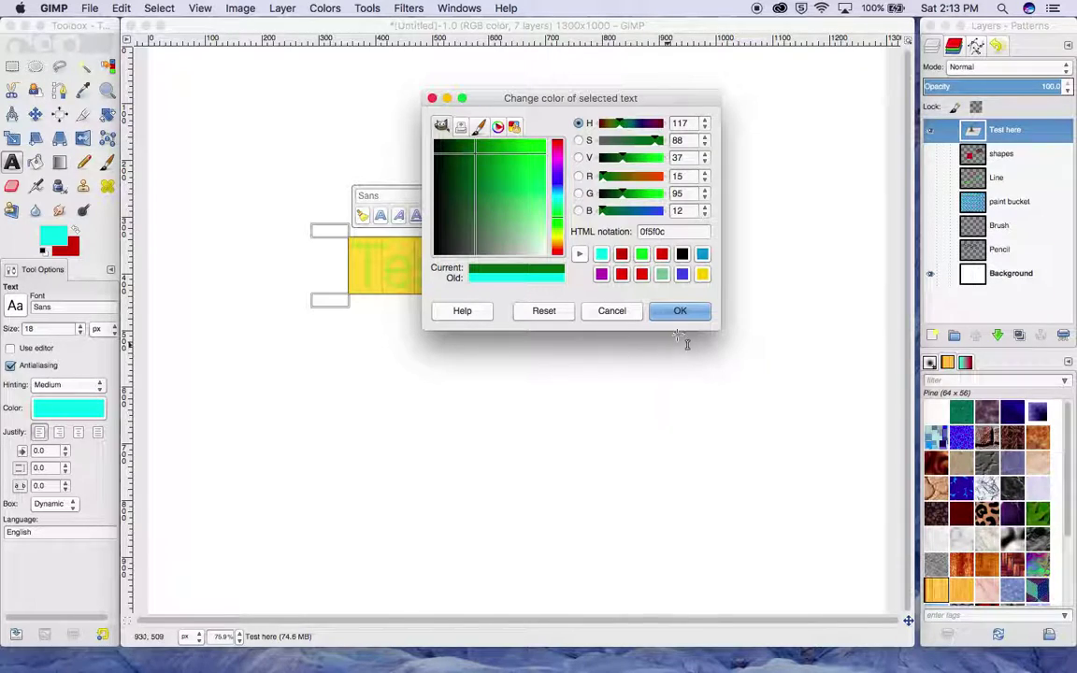
left_click(682, 312)
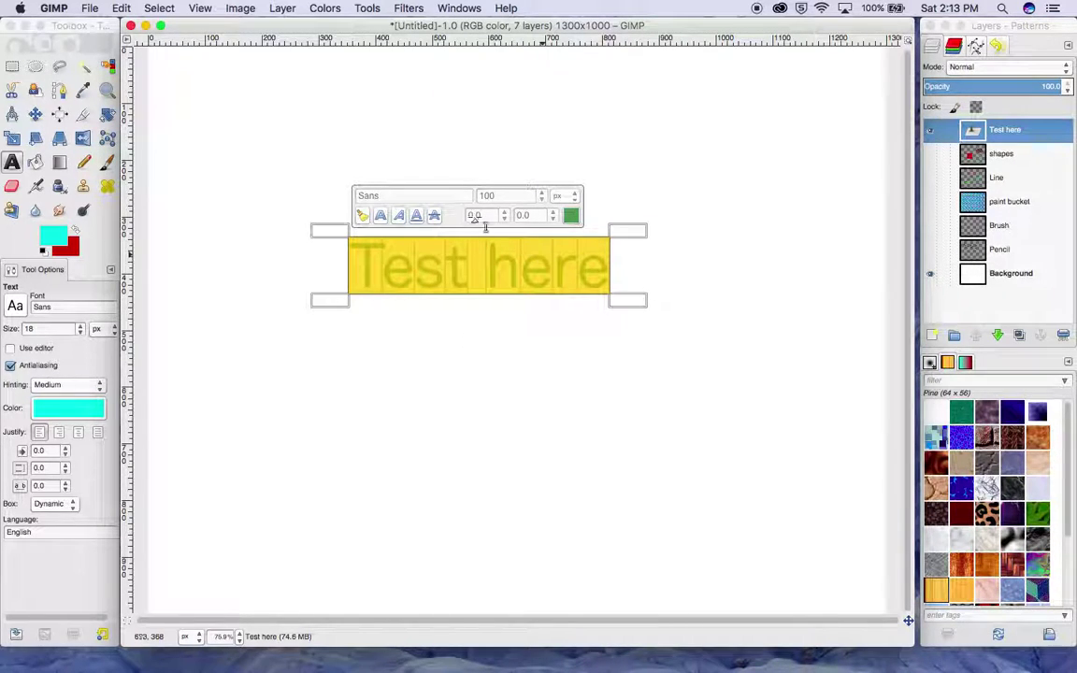
Make the text italic, trying bold, underline and strikethrough without keeping them.
left_click(380, 218)
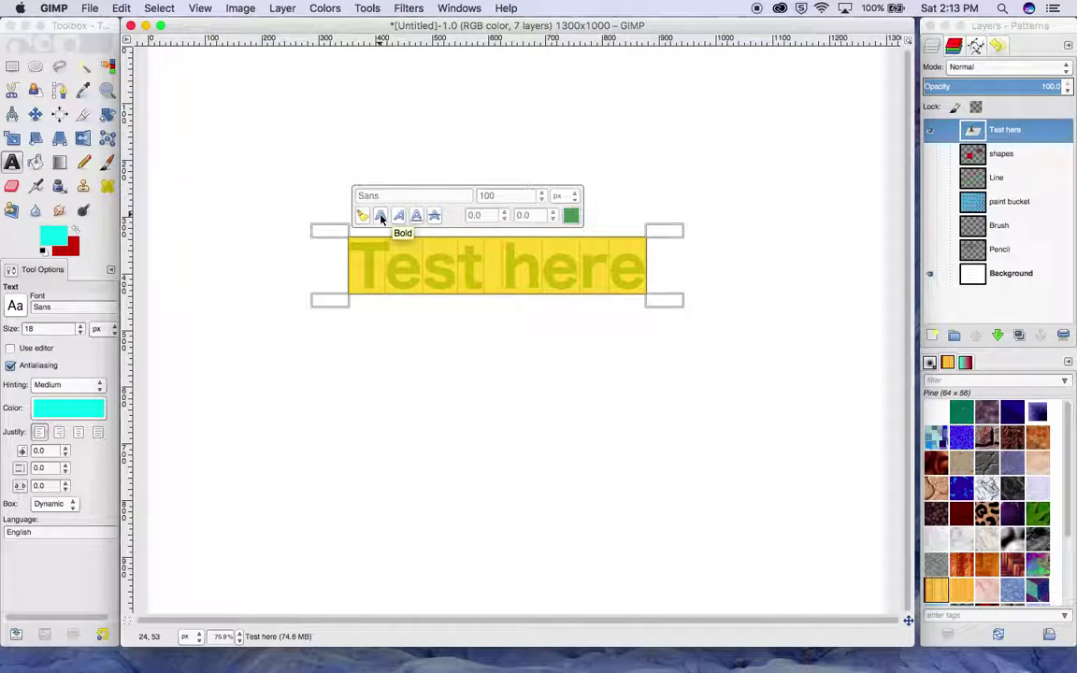
left_click(381, 218)
left_click(400, 217)
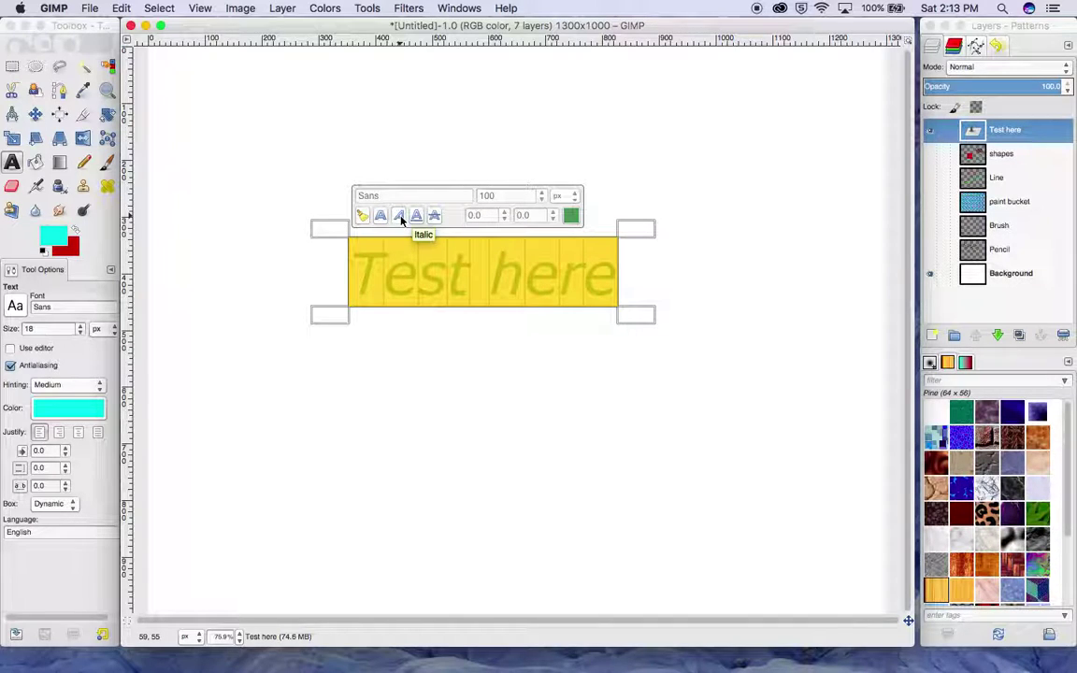
left_click(416, 218)
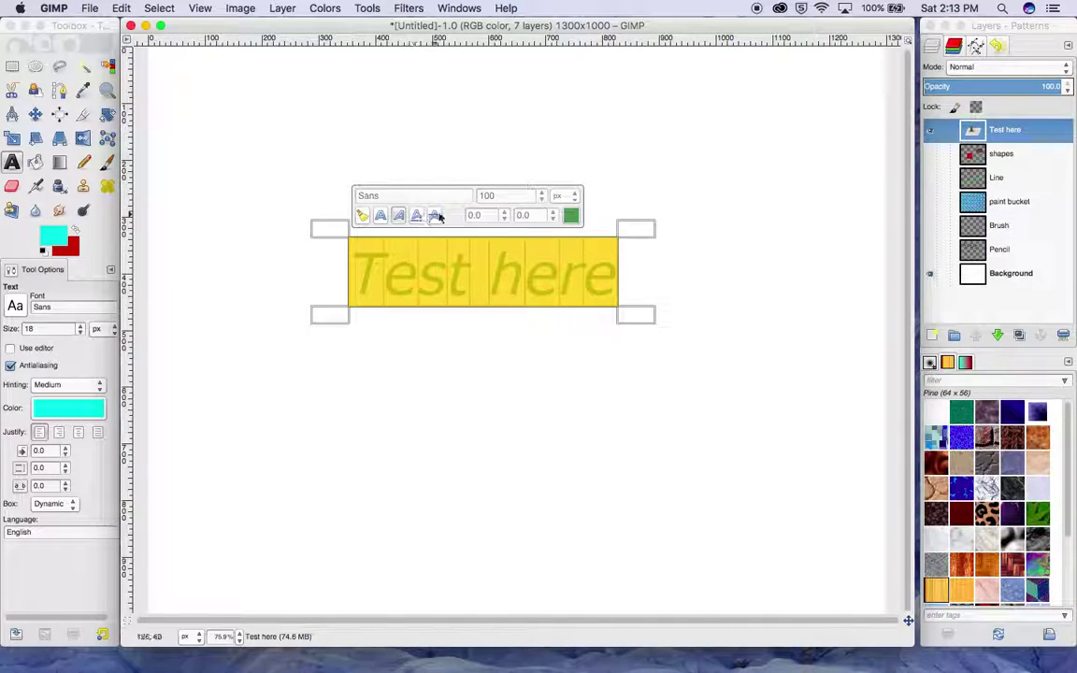
left_click(434, 217)
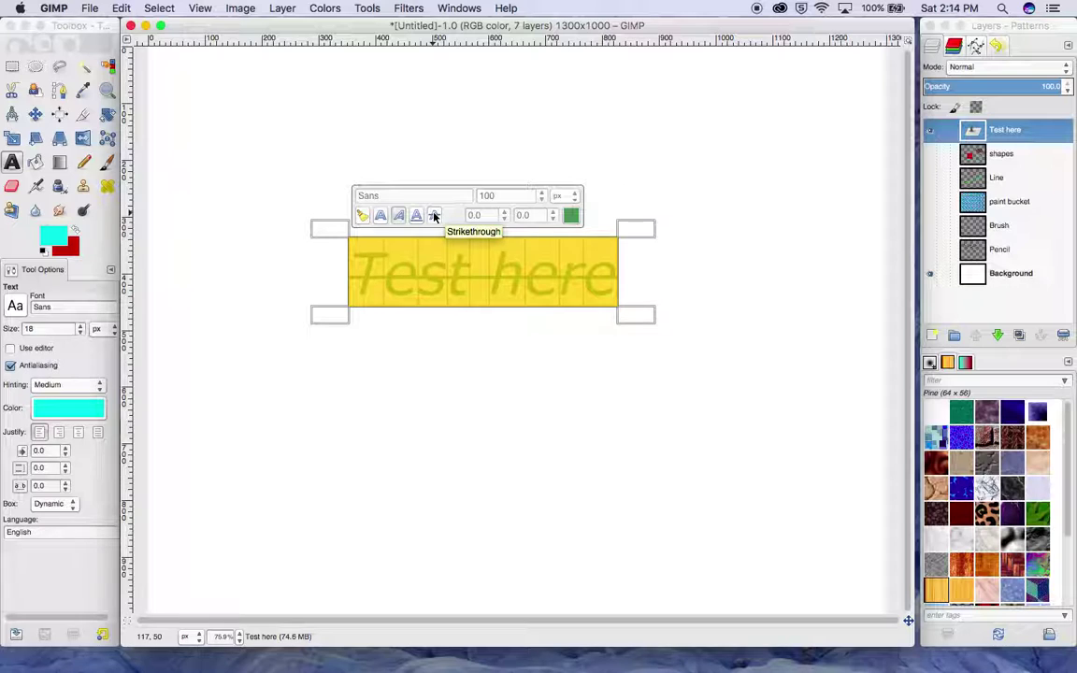
left_click(434, 217)
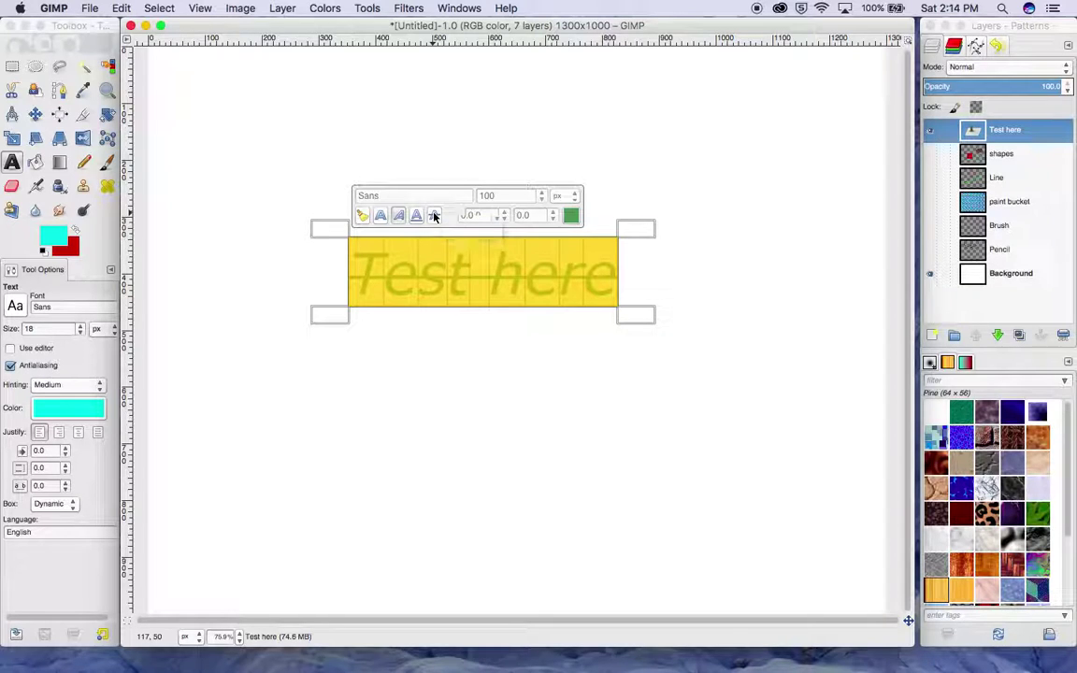
Try wider kerning on the selected text and return it to 0.0.
left_click(554, 214)
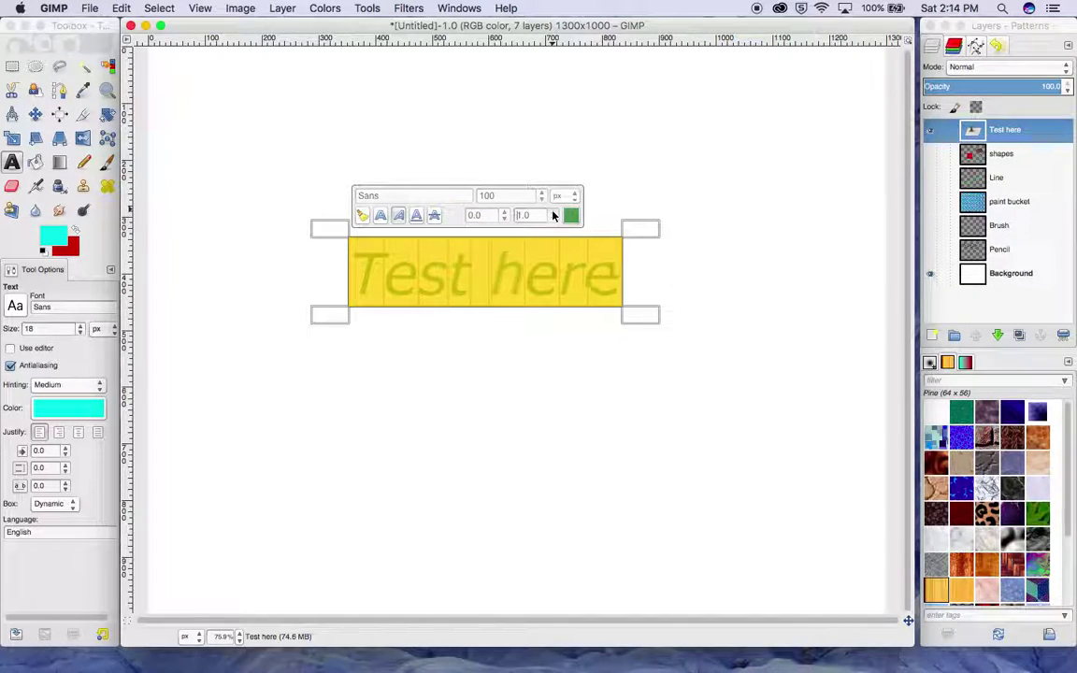
left_click(554, 213)
left_click(554, 213)
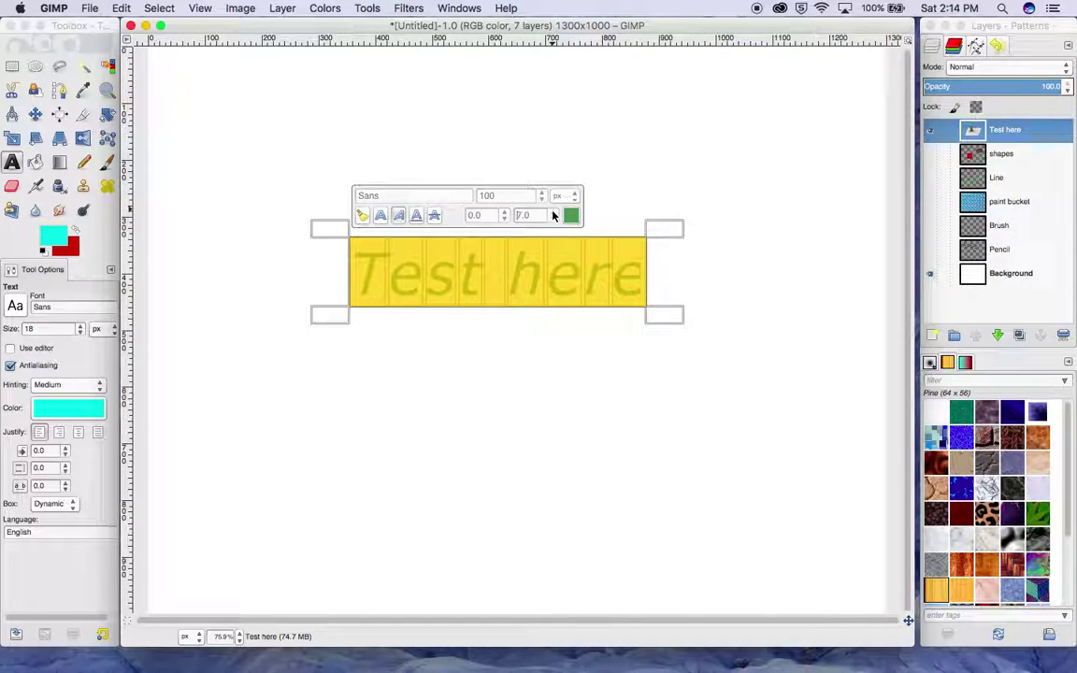
left_click(553, 214)
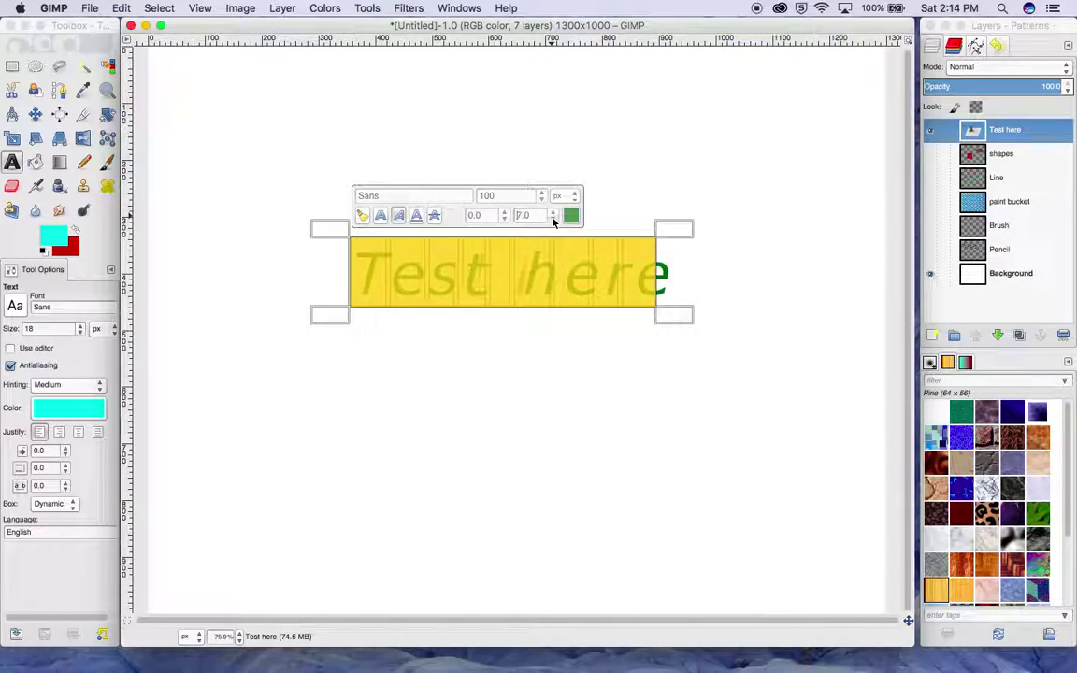
left_click(552, 219)
left_click(553, 218)
left_click(552, 219)
left_click(553, 219)
left_click(552, 219)
Try a baseline shift of 1.0 on the selected text and return it to 0.0.
left_click(505, 213)
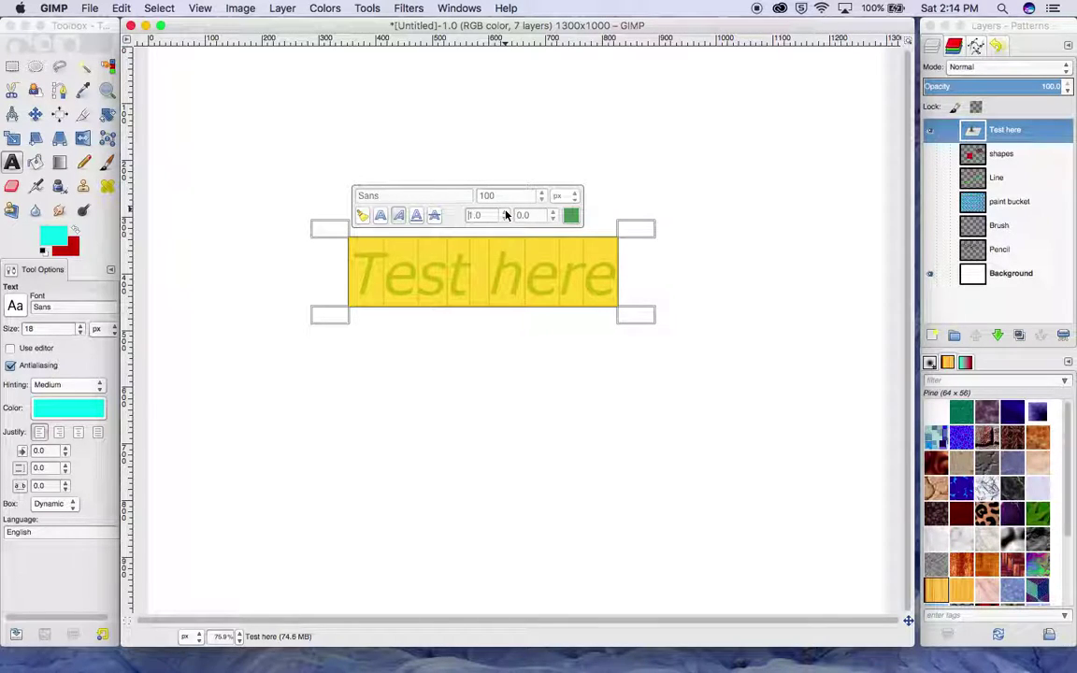
left_click(504, 218)
left_click(505, 218)
left_click(505, 218)
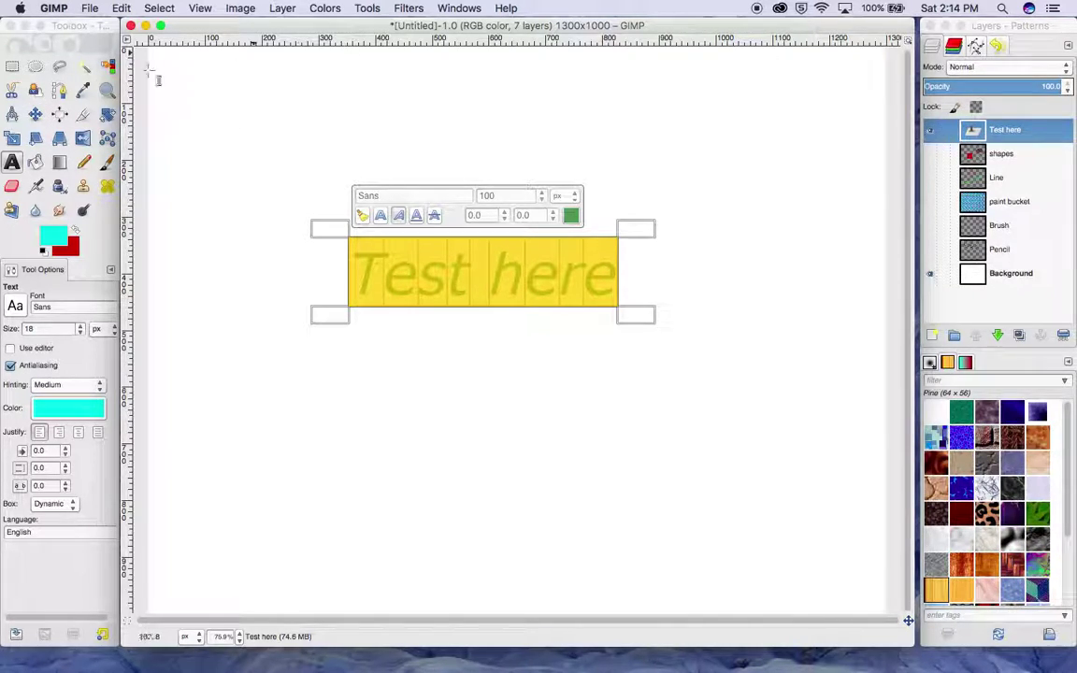
Leave text editing, then hide the "Test here" layer and show it again.
left_click(34, 114)
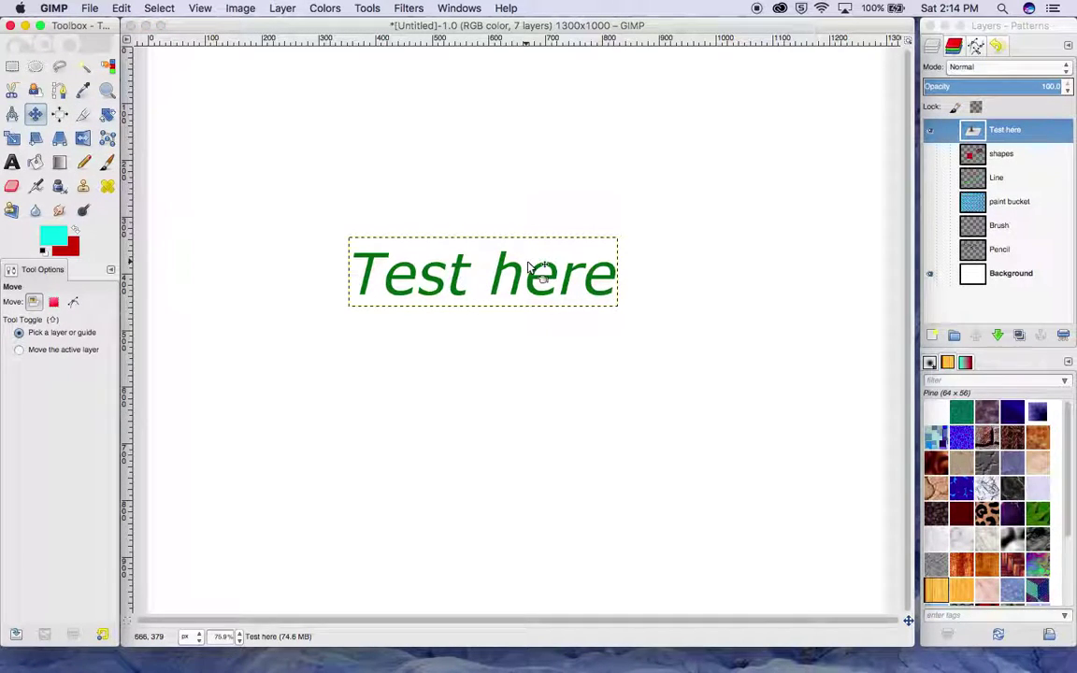
left_click(930, 132)
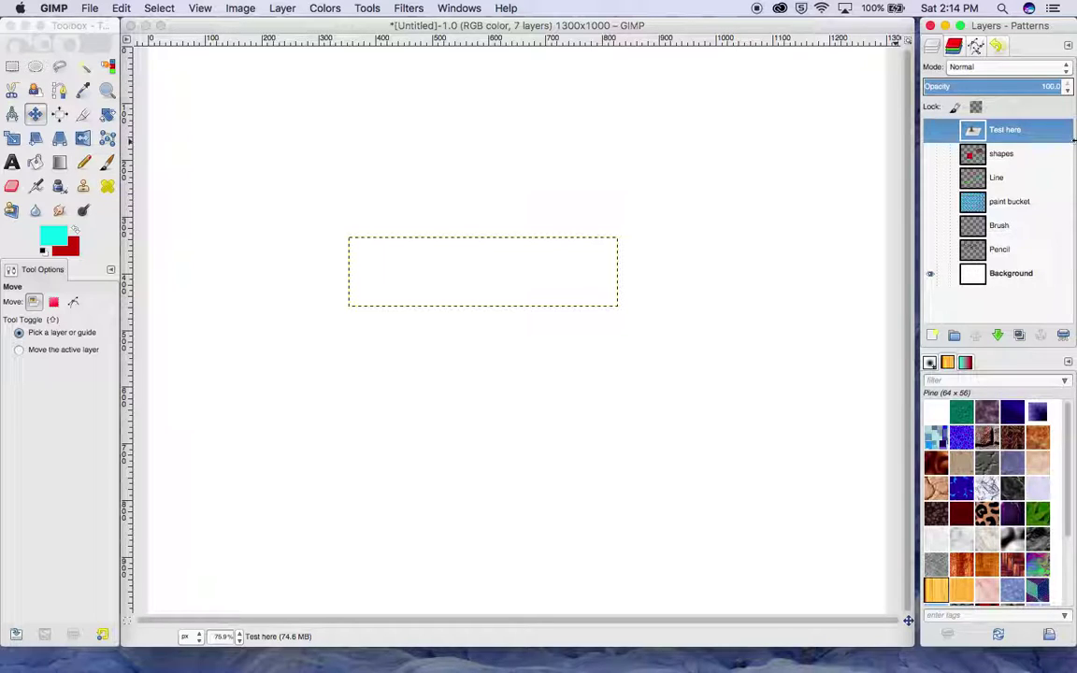
left_click(932, 130)
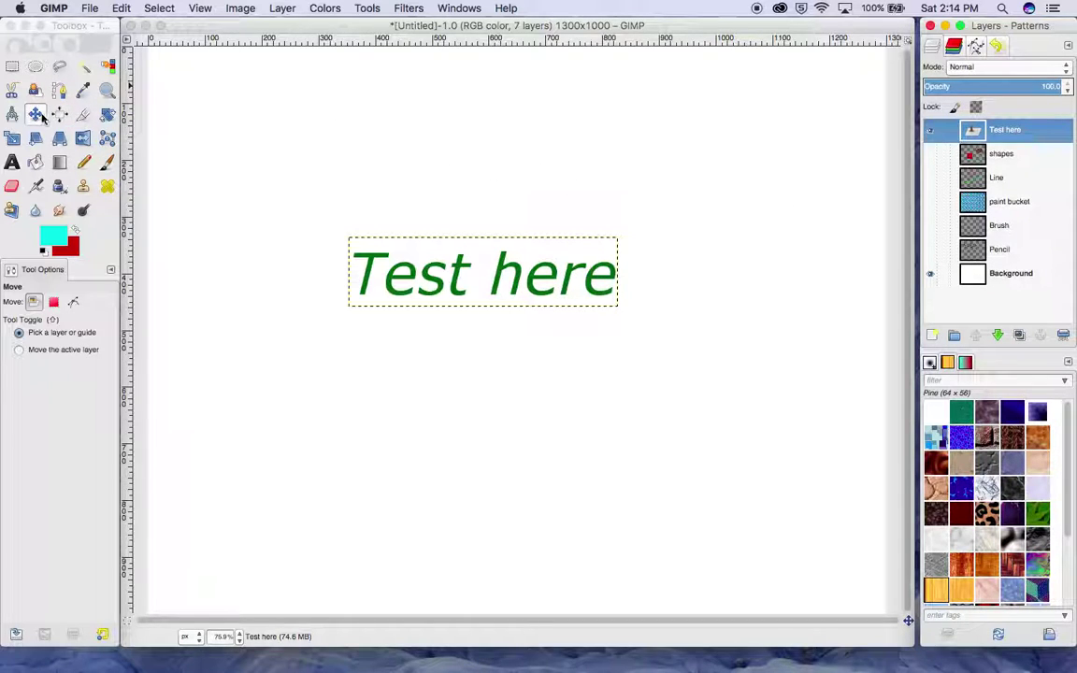
Move the "Test here" text diagonally toward the canvas's upper-left corner.
left_click(41, 117)
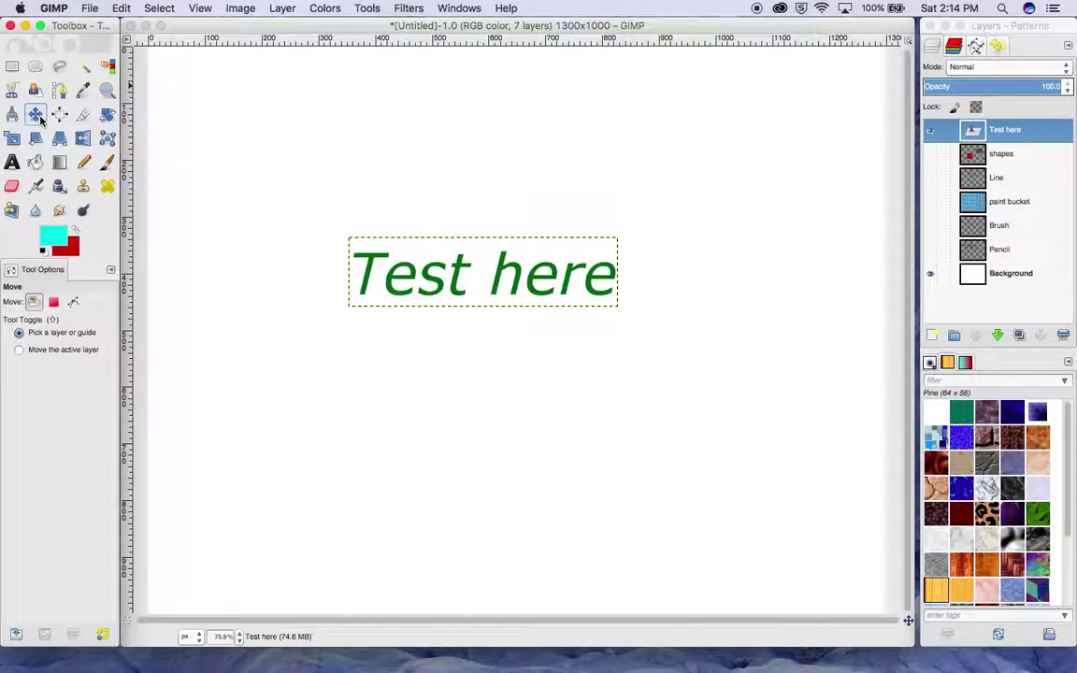
left_click(371, 264)
left_click_drag(370, 264, 275, 157)
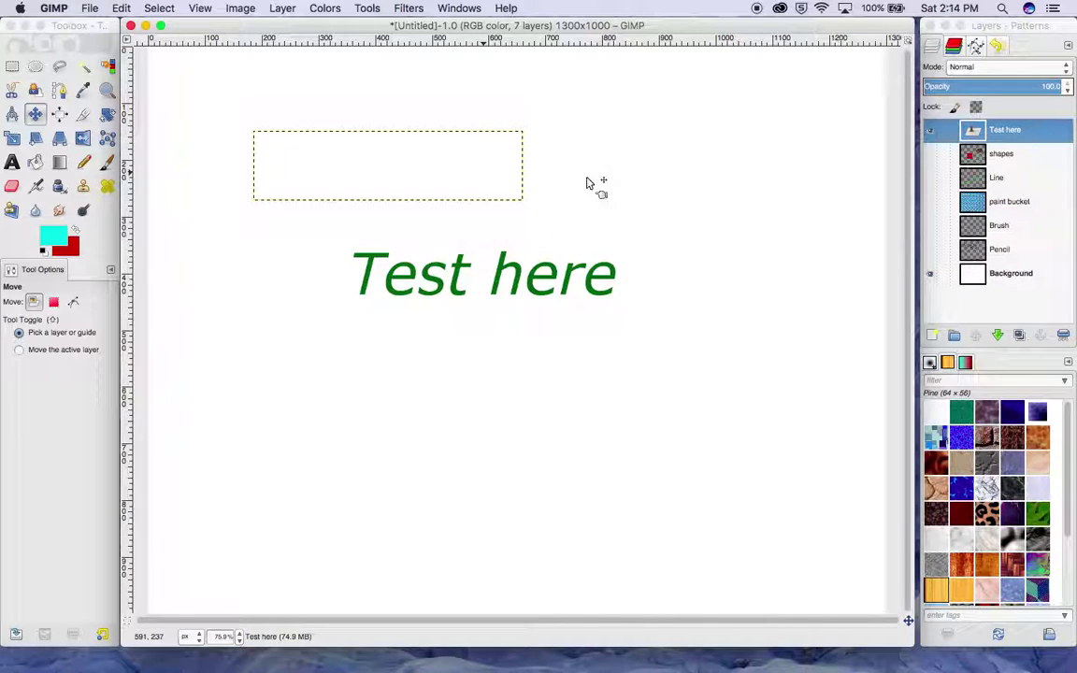
Show the Line layer and move its lines down and to the right, away from the text.
left_click(931, 179)
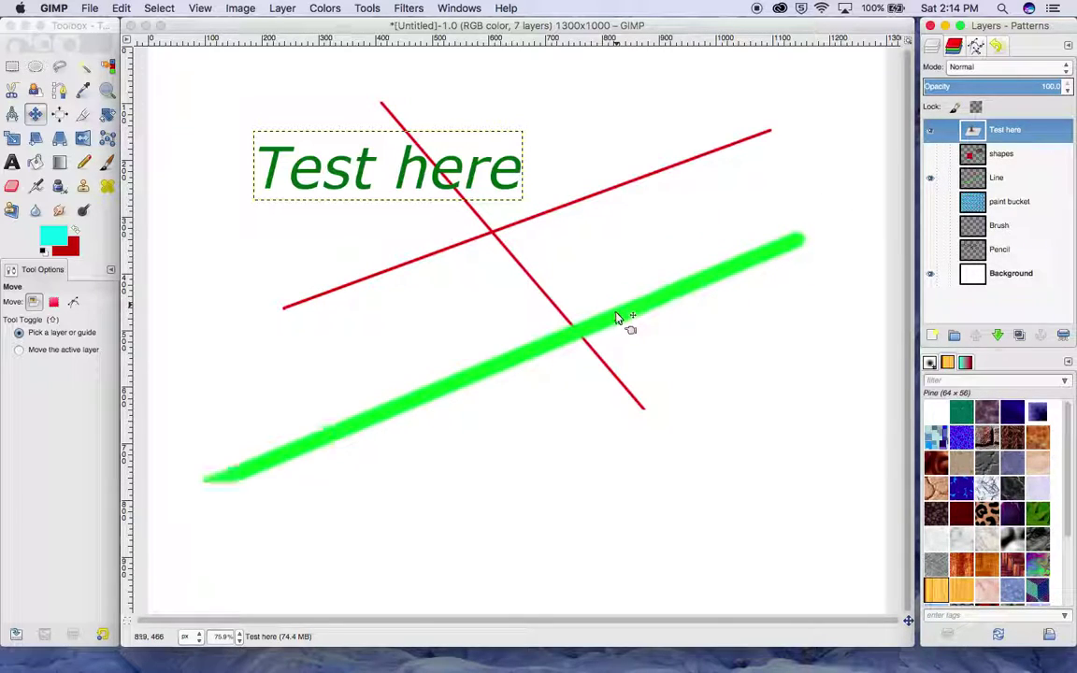
mouse_move(615, 322)
left_mouse_down()
mouse_move(639, 345)
mouse_move(711, 329)
mouse_move(753, 379)
left_mouse_up()
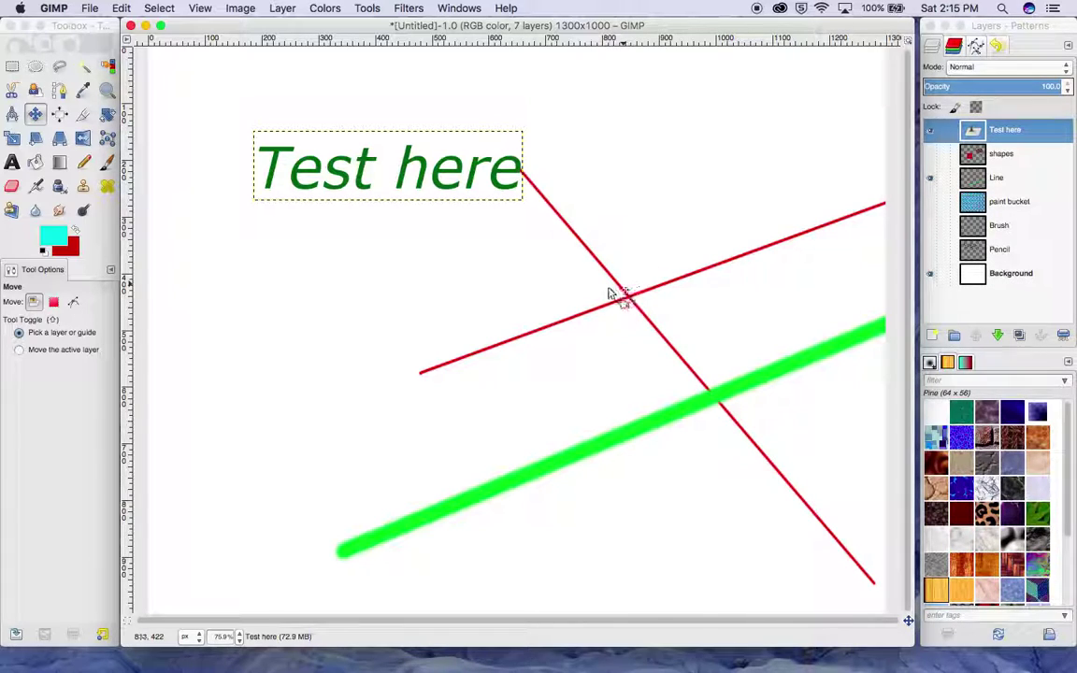
Zoom in on the "Test here" letters to 400% to examine their edges.
left_click(107, 90)
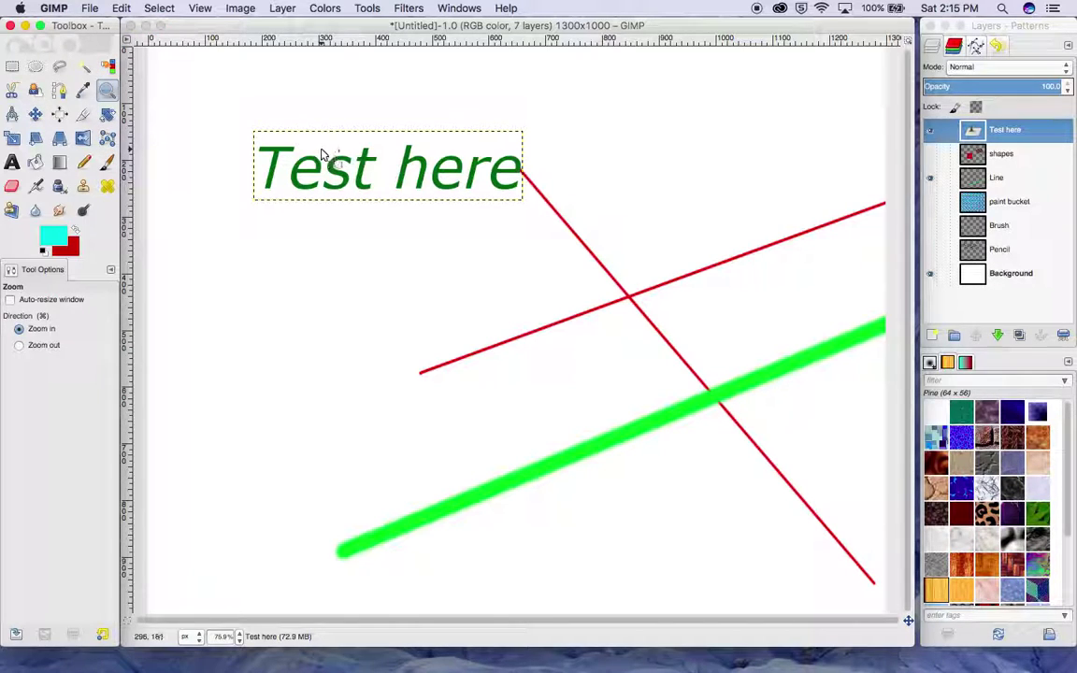
left_click(387, 176)
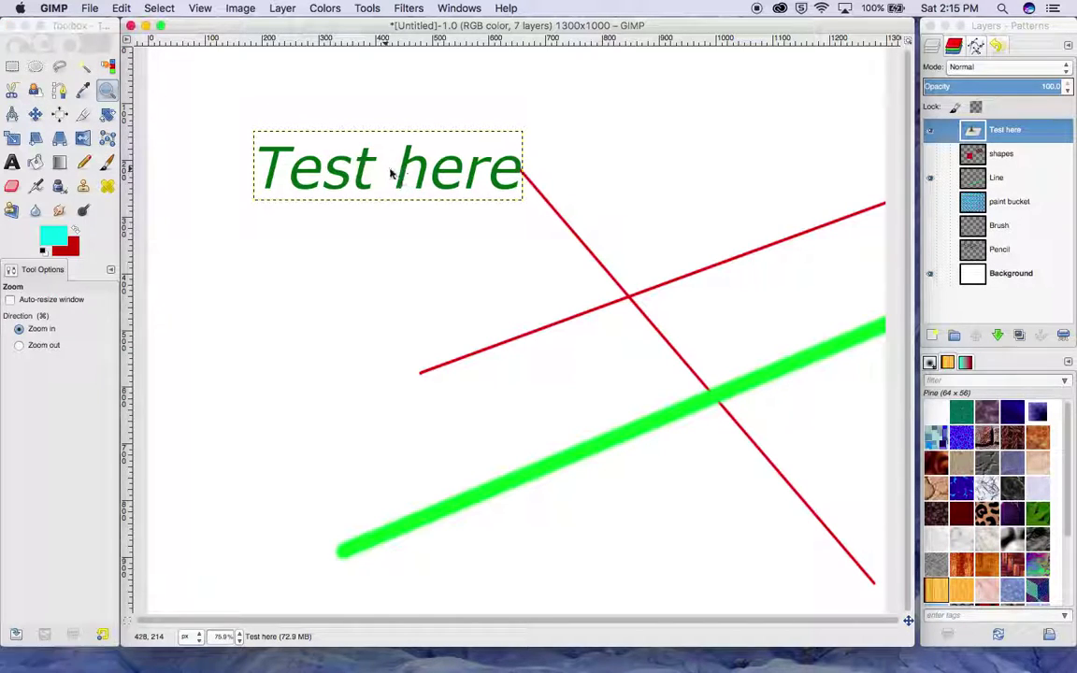
left_click(391, 171)
left_click(354, 166)
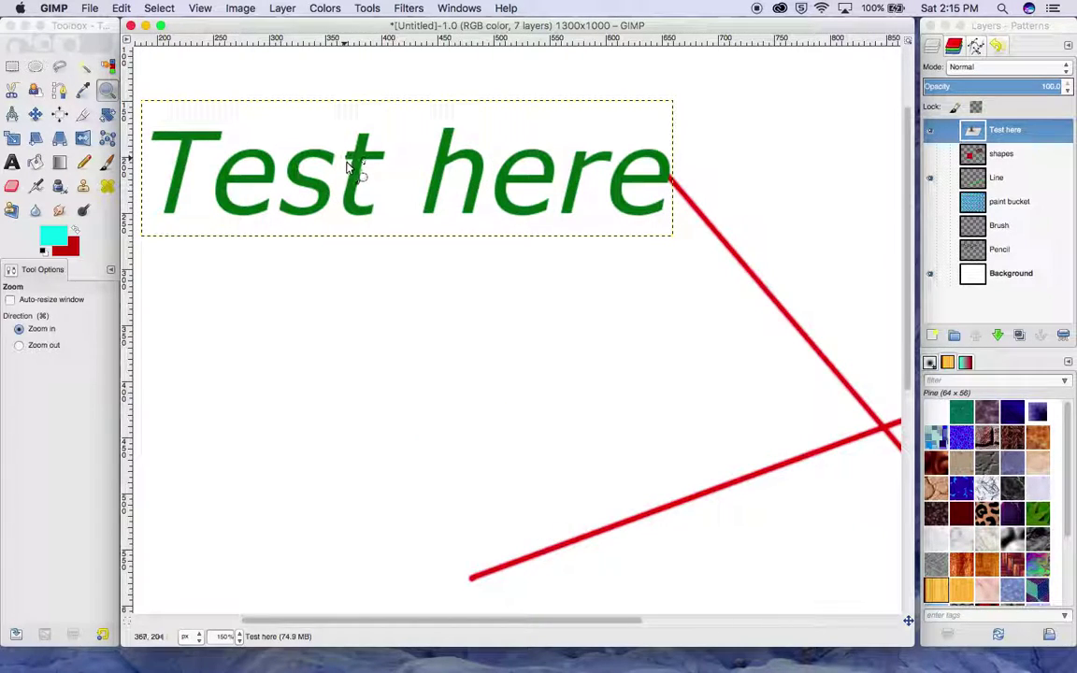
left_click(354, 165)
left_click(352, 164)
left_click(352, 165)
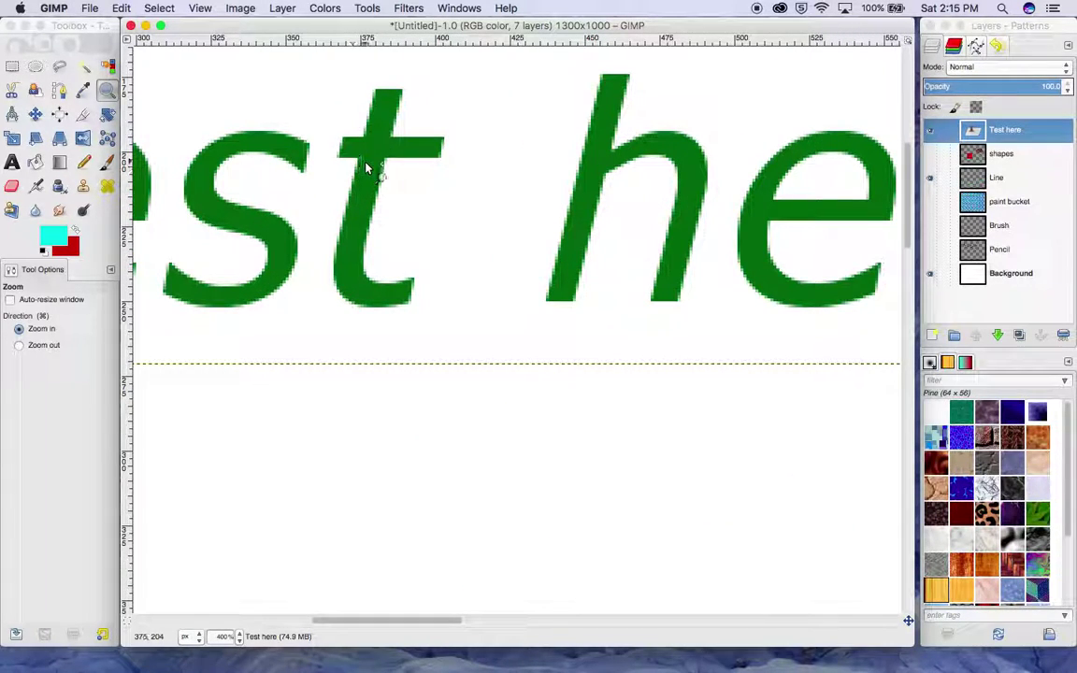
Alternate between zooming in and out around the letter "t" in the "Test here" text, temporarily reversing the Zoom tool's direction.
key("shift+s")
key("d")
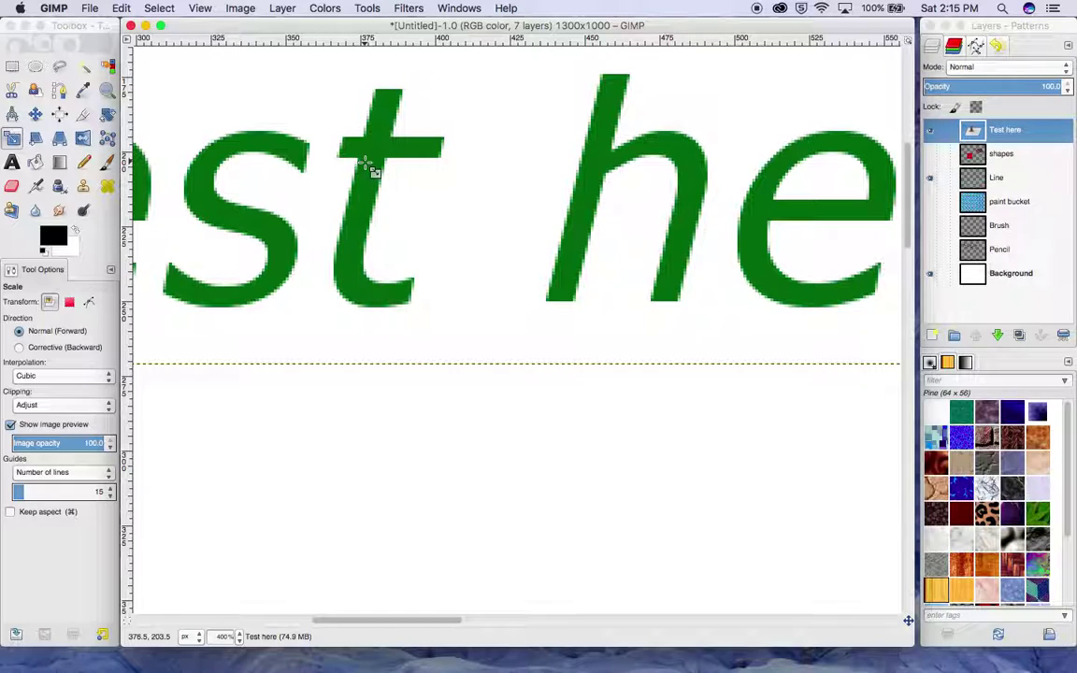
key("alt")
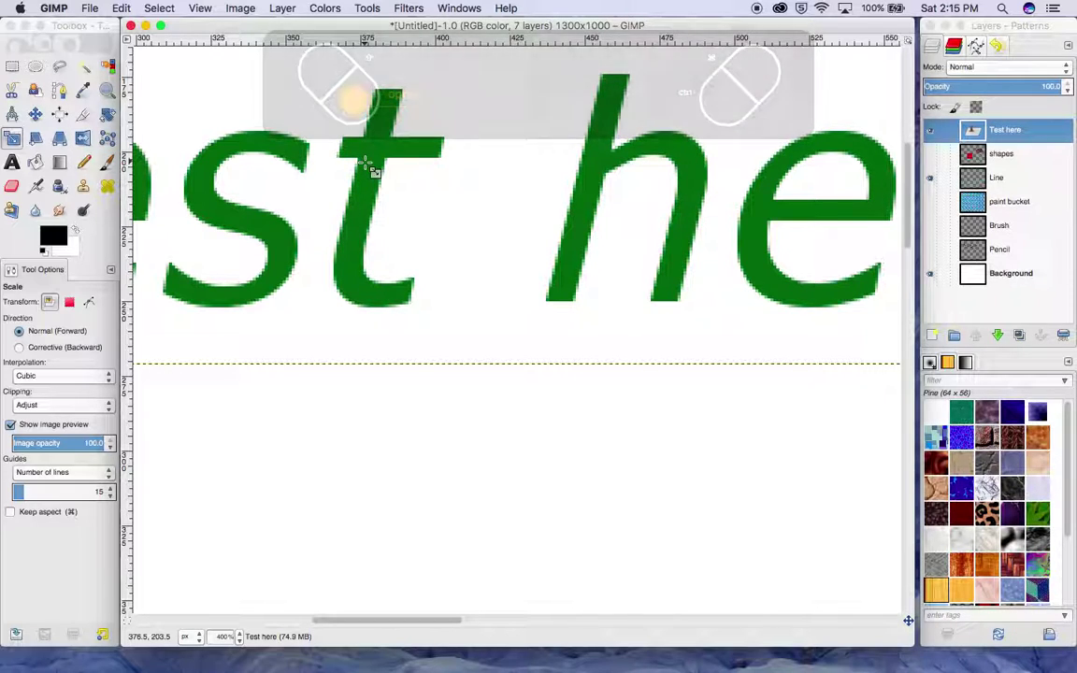
key("super")
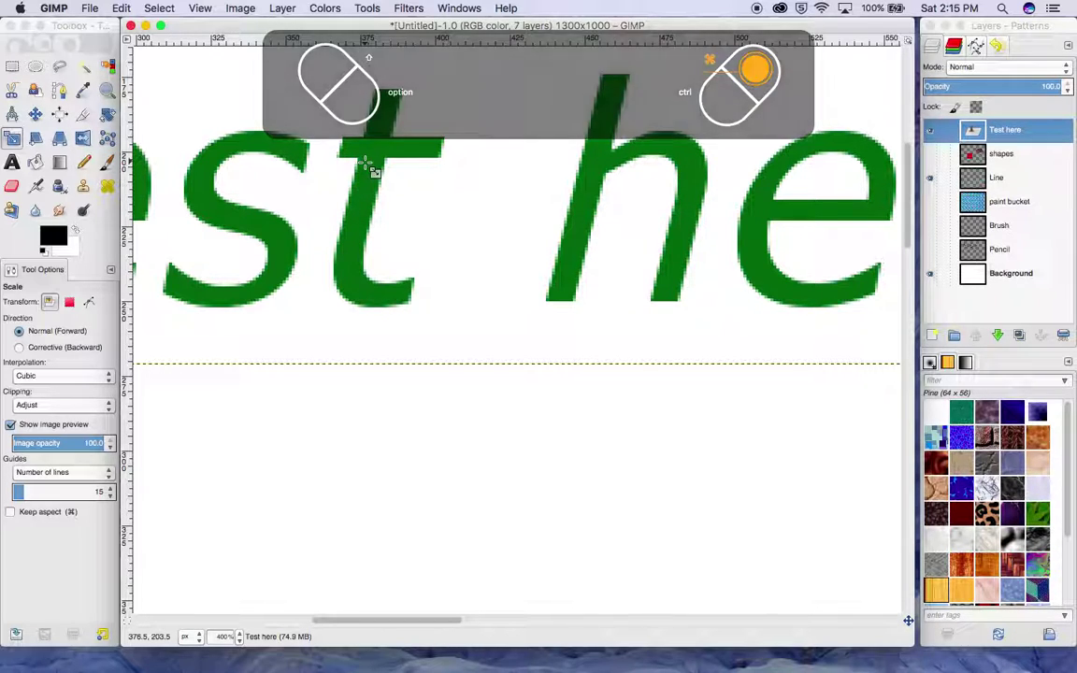
key("z")
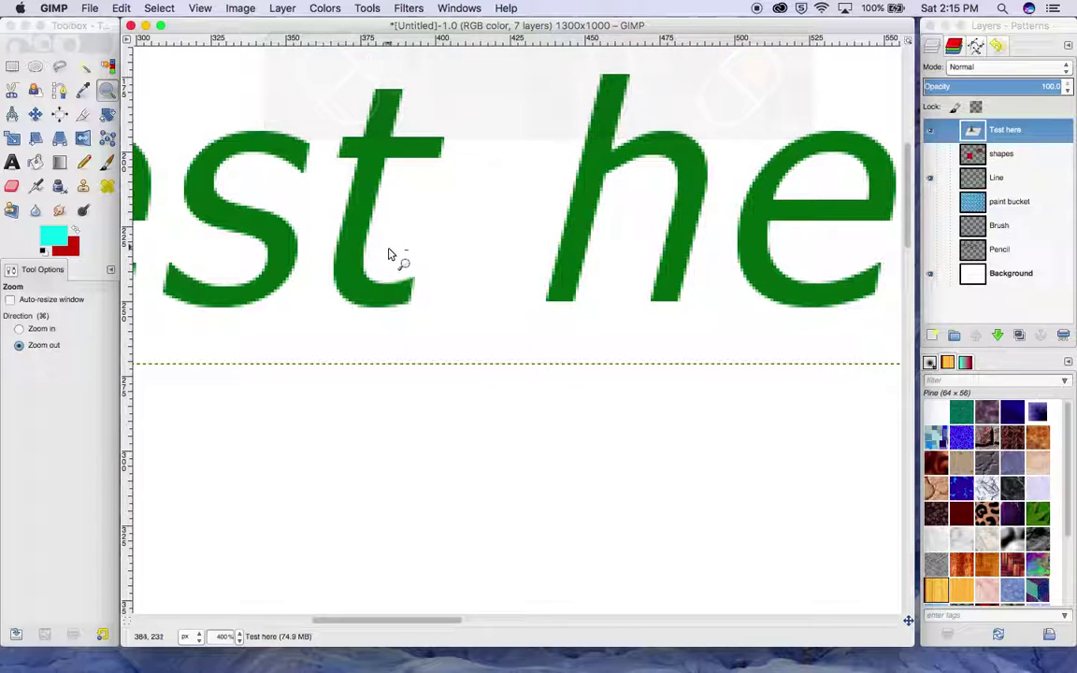
key("ctrl")
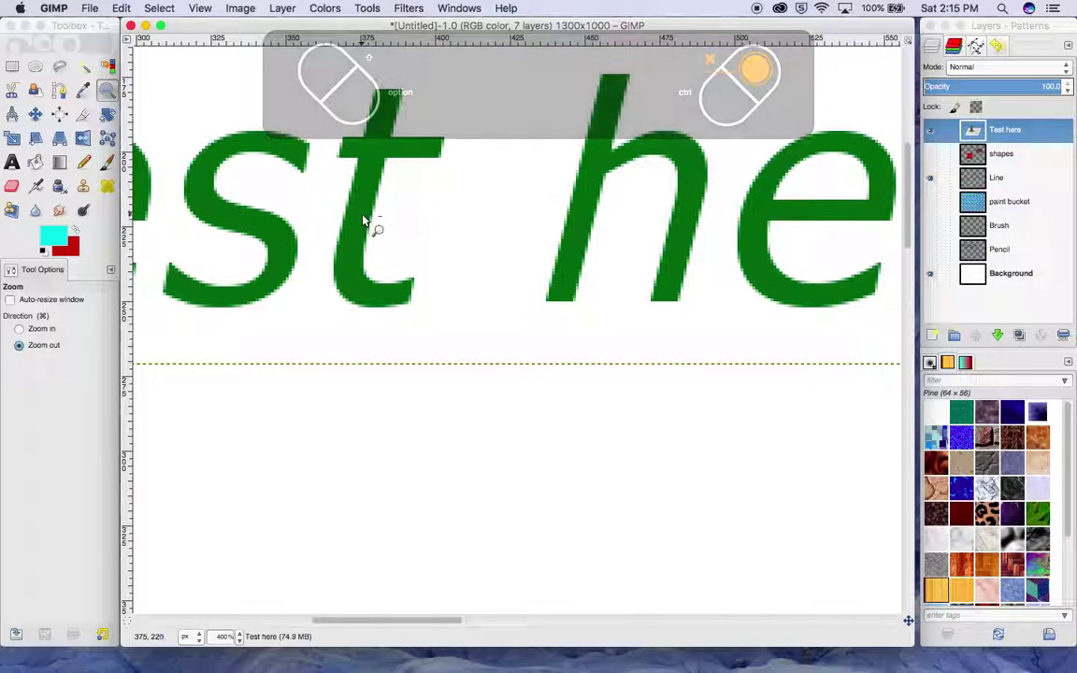
left_click(365, 227, "ctrl")
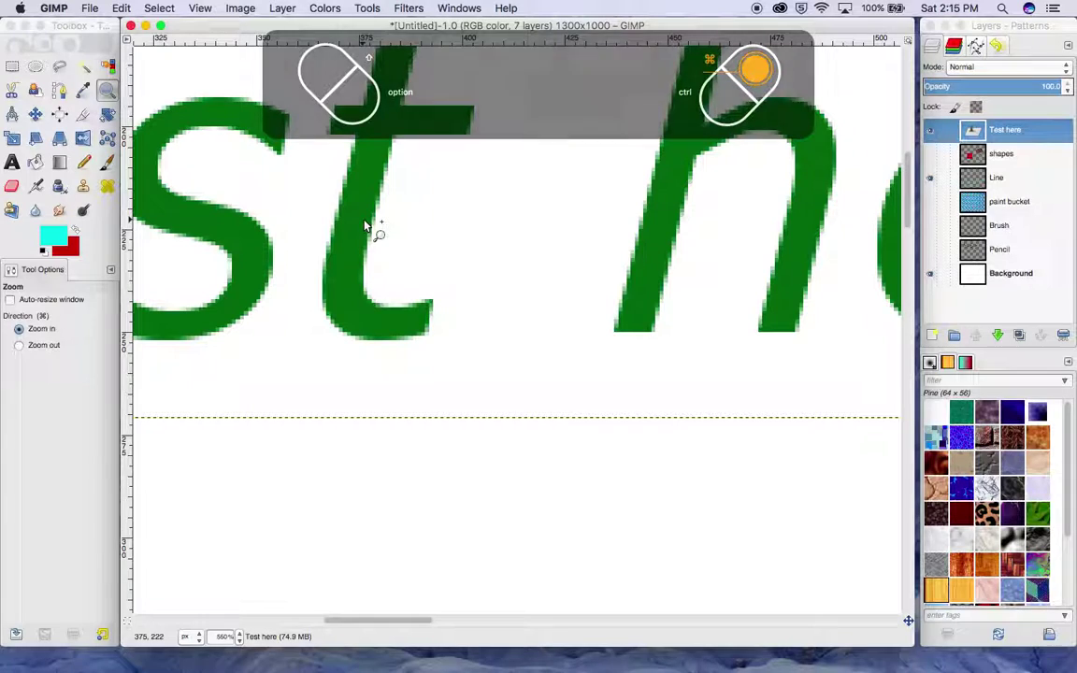
left_click(366, 227)
left_click(368, 226)
left_click(367, 224)
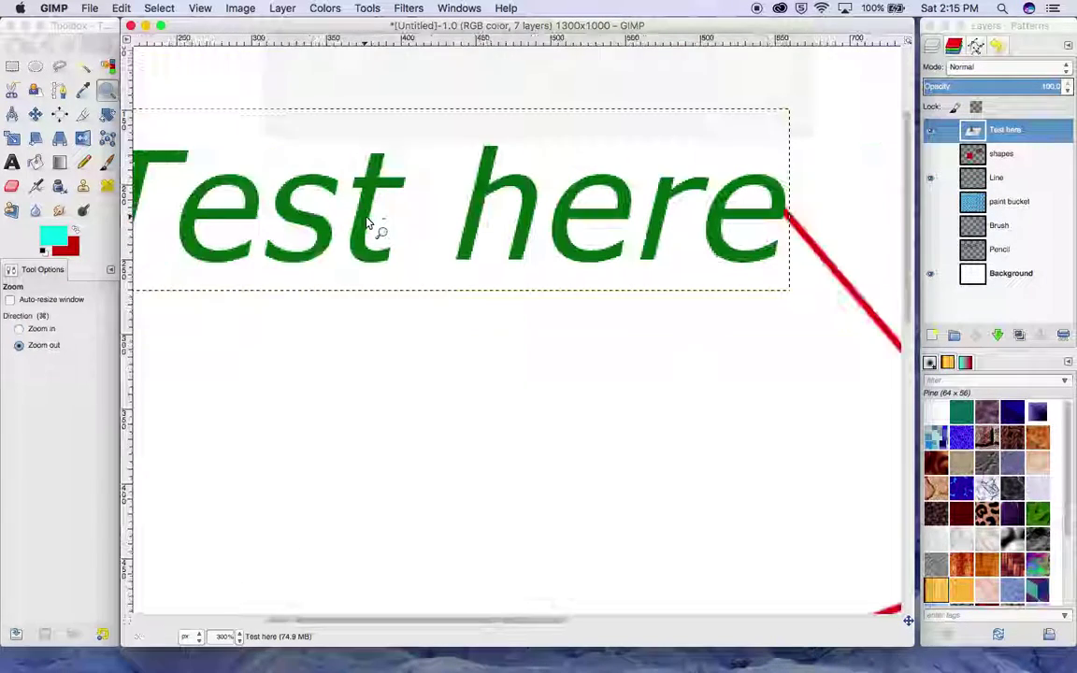
left_click(366, 224, "ctrl")
left_click(366, 224, "ctrl")
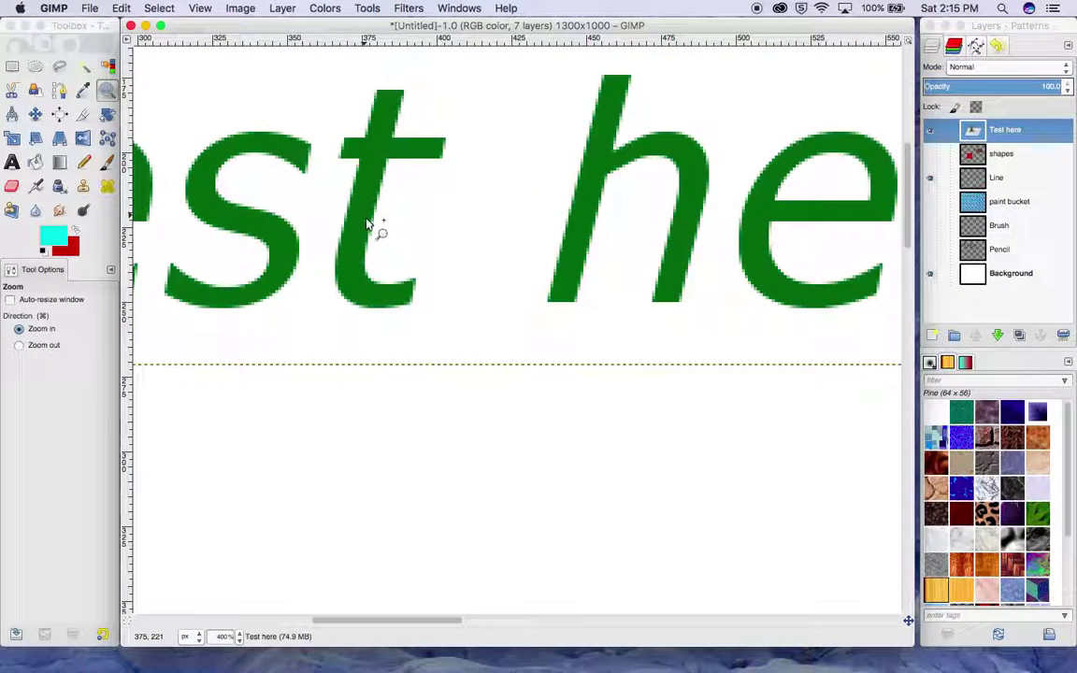
Zoom out to 50% to view the whole canvas, and bring the view back in to 75.9%.
left_click(366, 224, "ctrl")
left_click(366, 224)
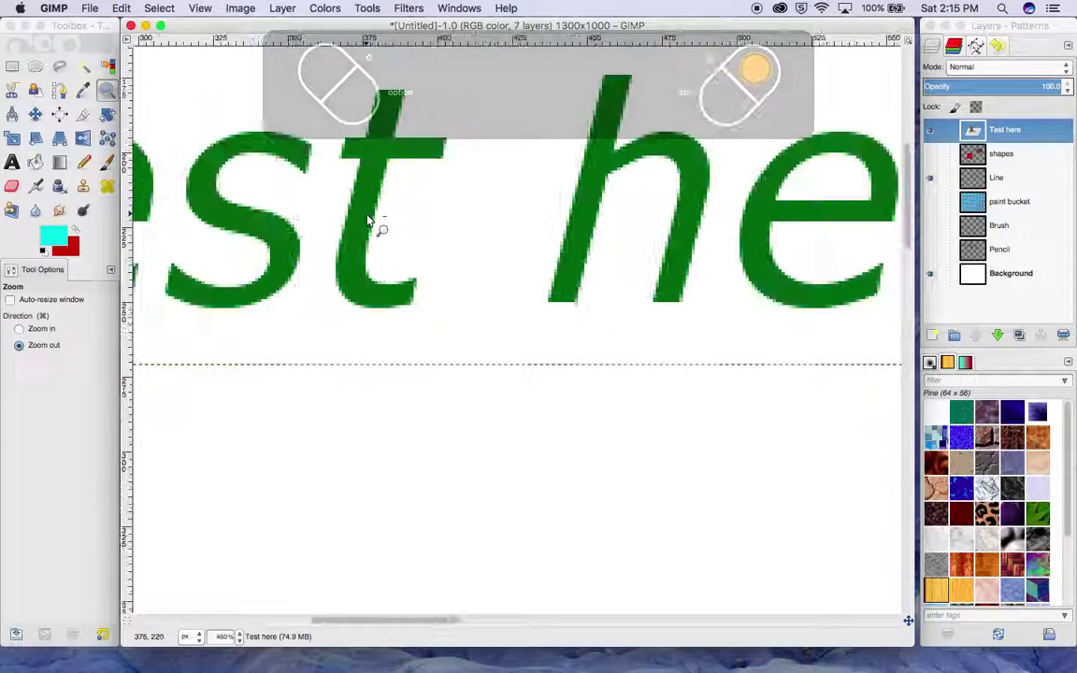
left_click(366, 225)
left_click(366, 223)
left_click(367, 223)
left_click(366, 224)
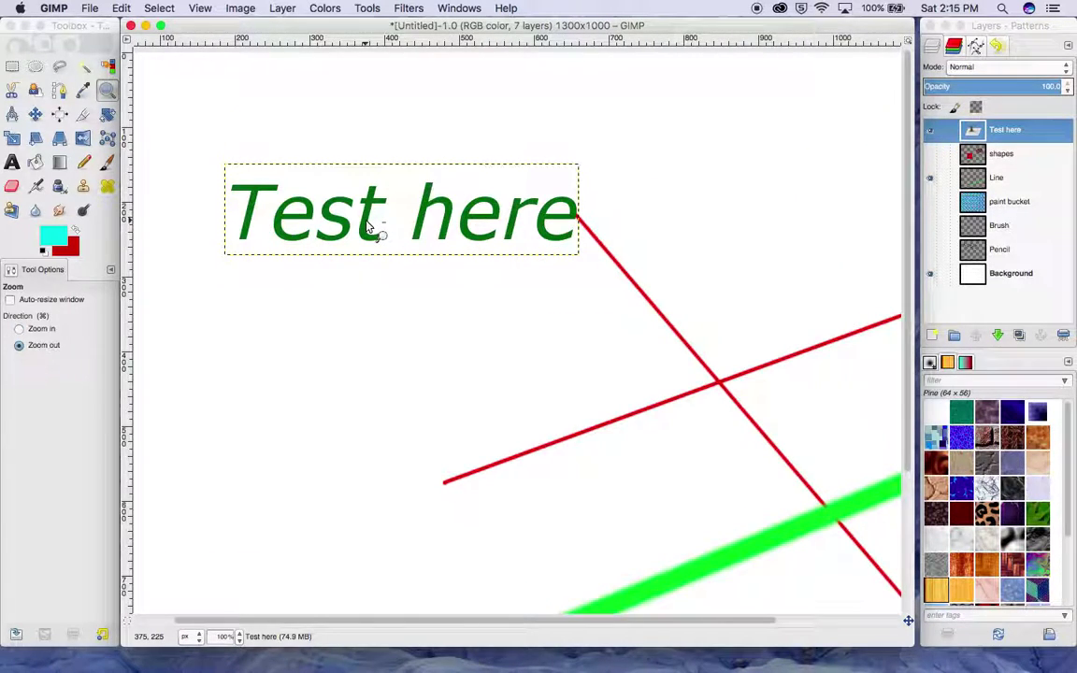
left_click(367, 225)
key("shift+s")
key("d")
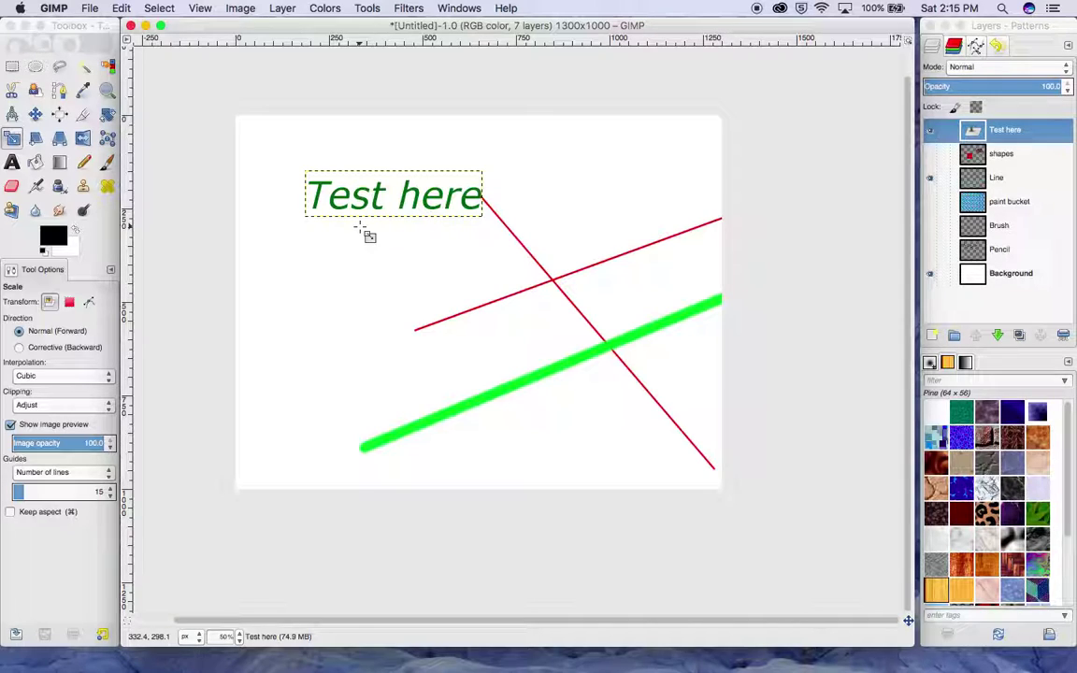
scroll(366, 231, "up", 2)
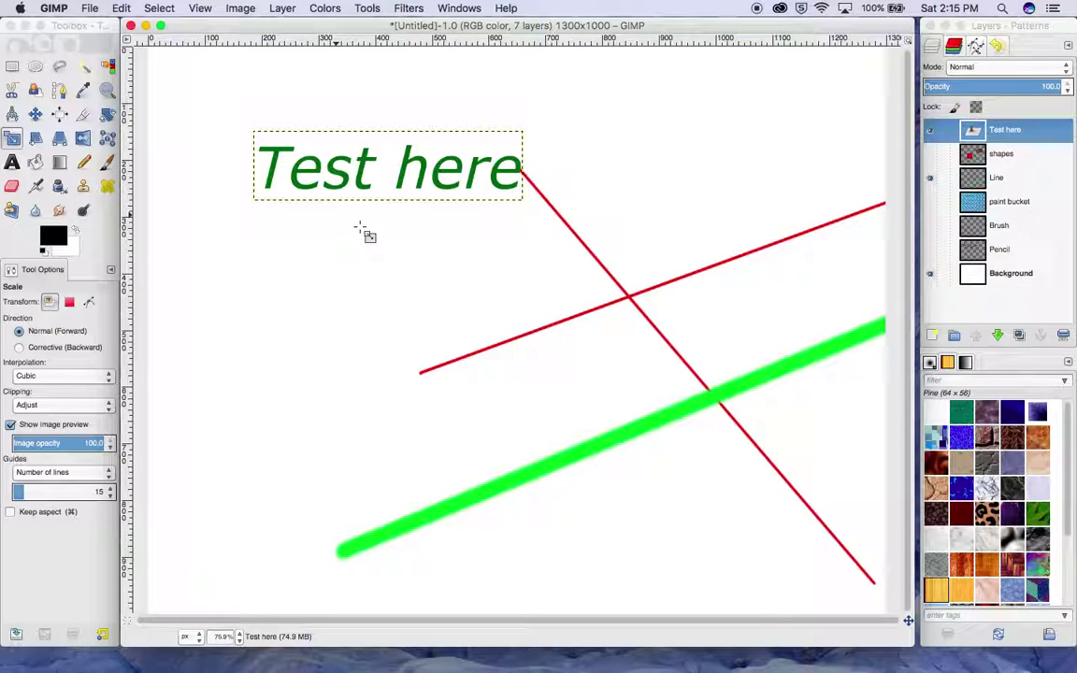
Undo the last move of the lines on the Line layer.
key("z")
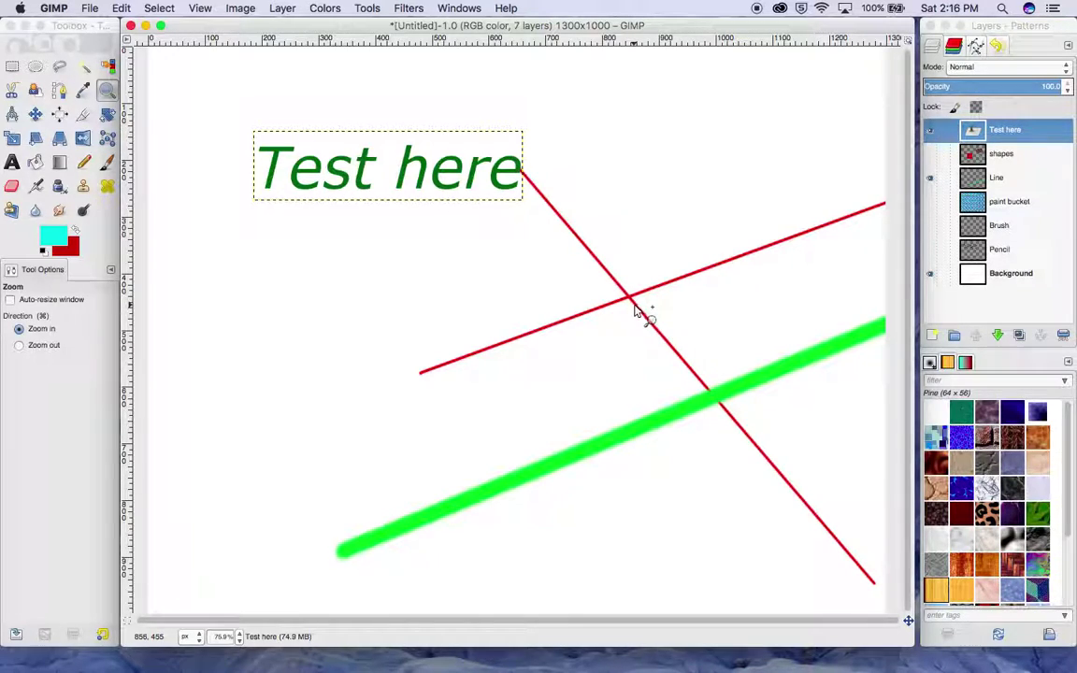
key("super+z")
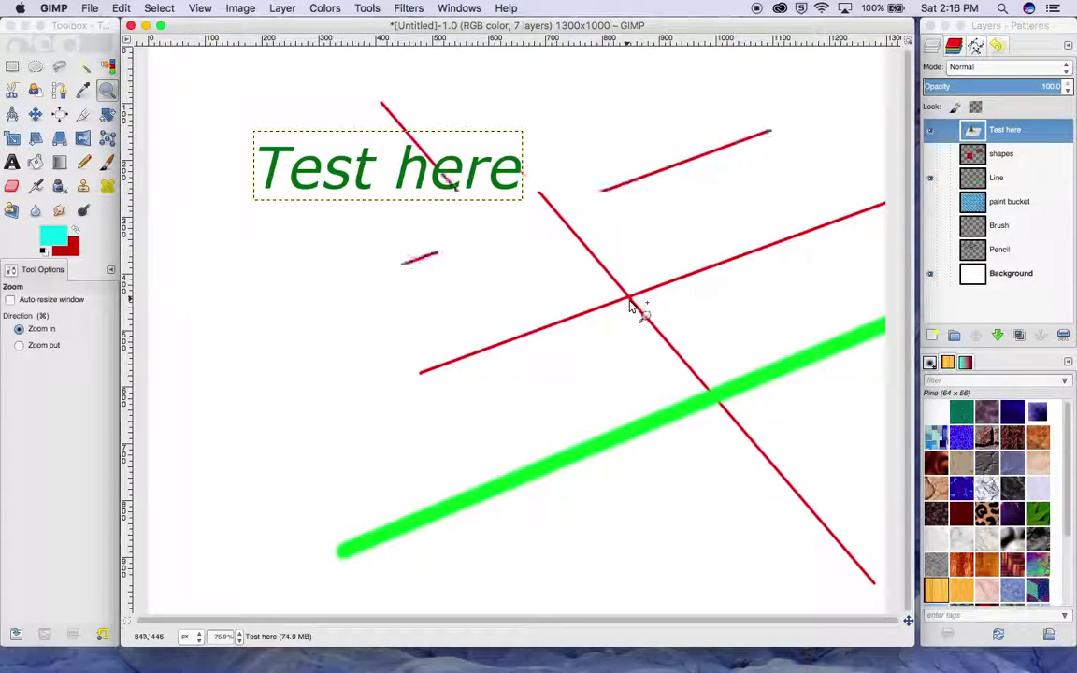
key("shift+s")
key("d")
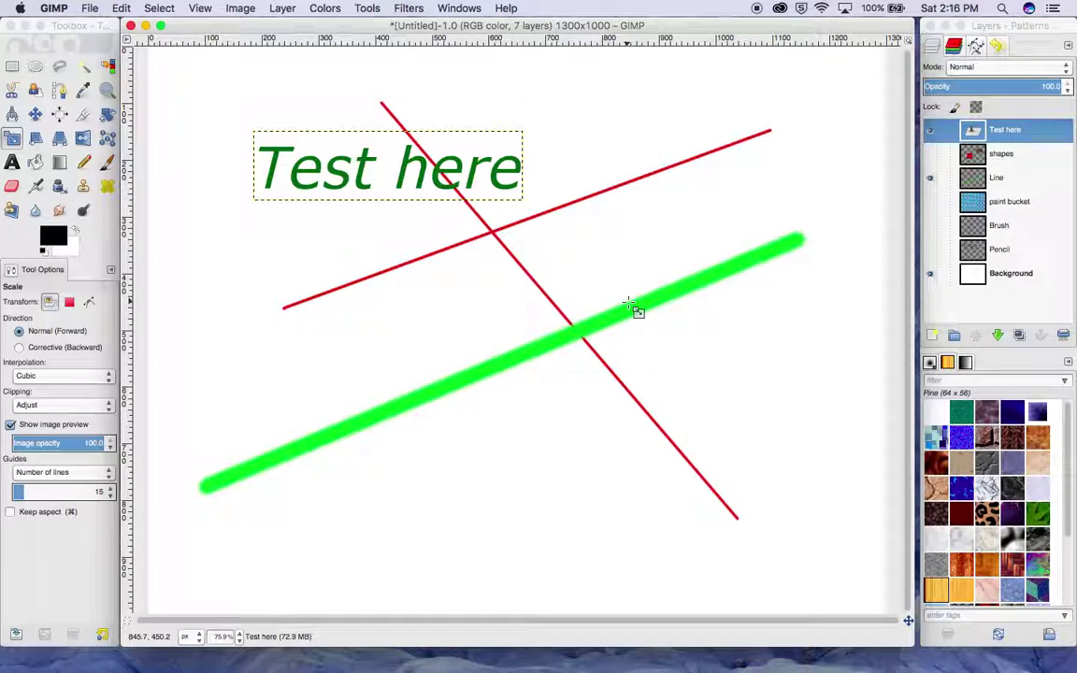
key("z")
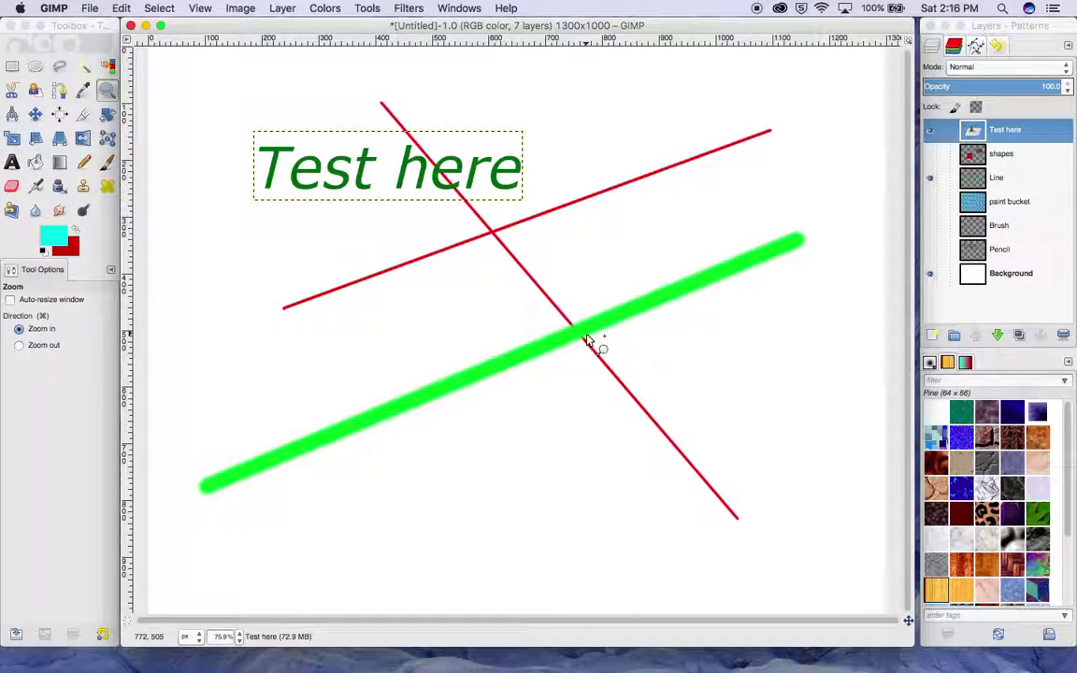
Scale the Line layer down to 739 × 578 px from its upper-left corner, keeping its lower-right corner in place.
left_click(1017, 176)
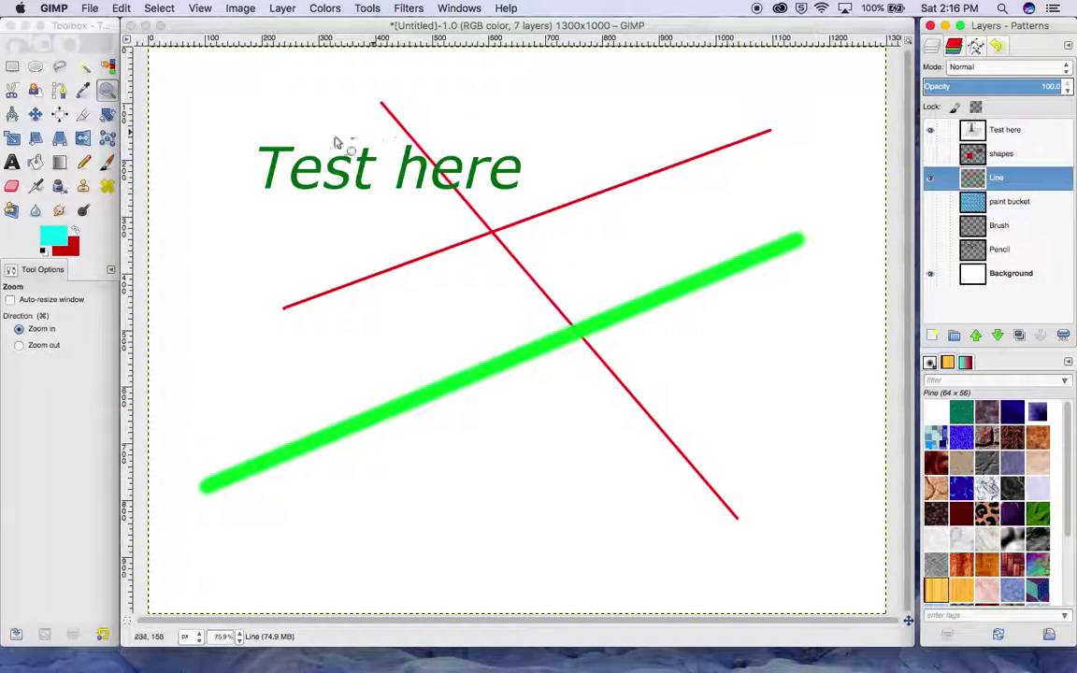
left_click(14, 139)
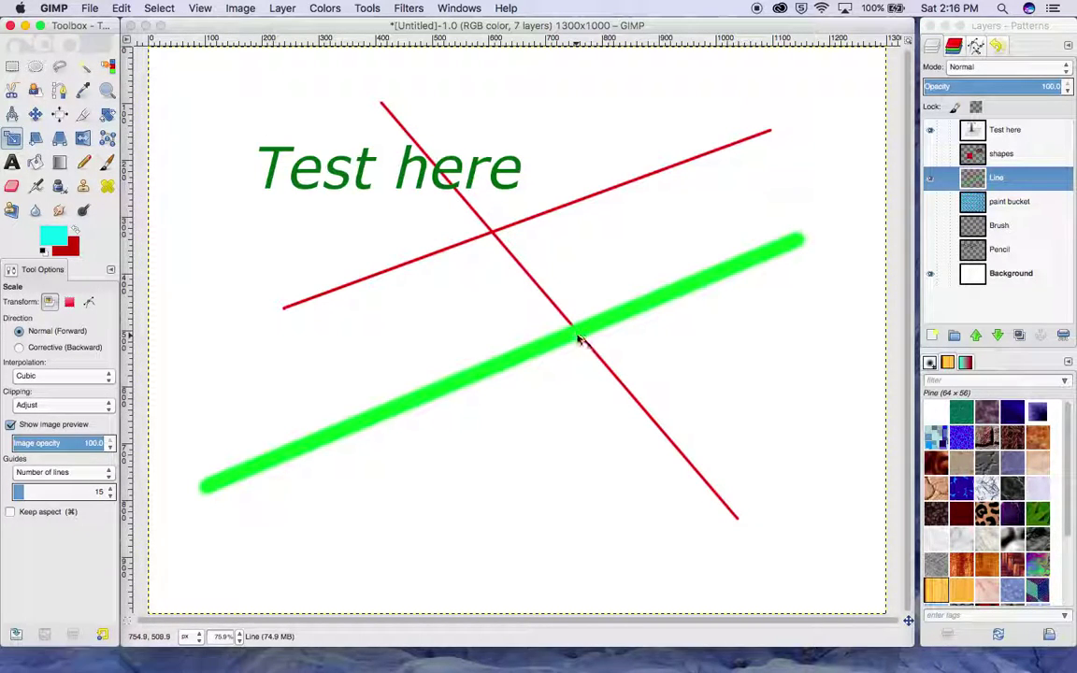
left_click(578, 339)
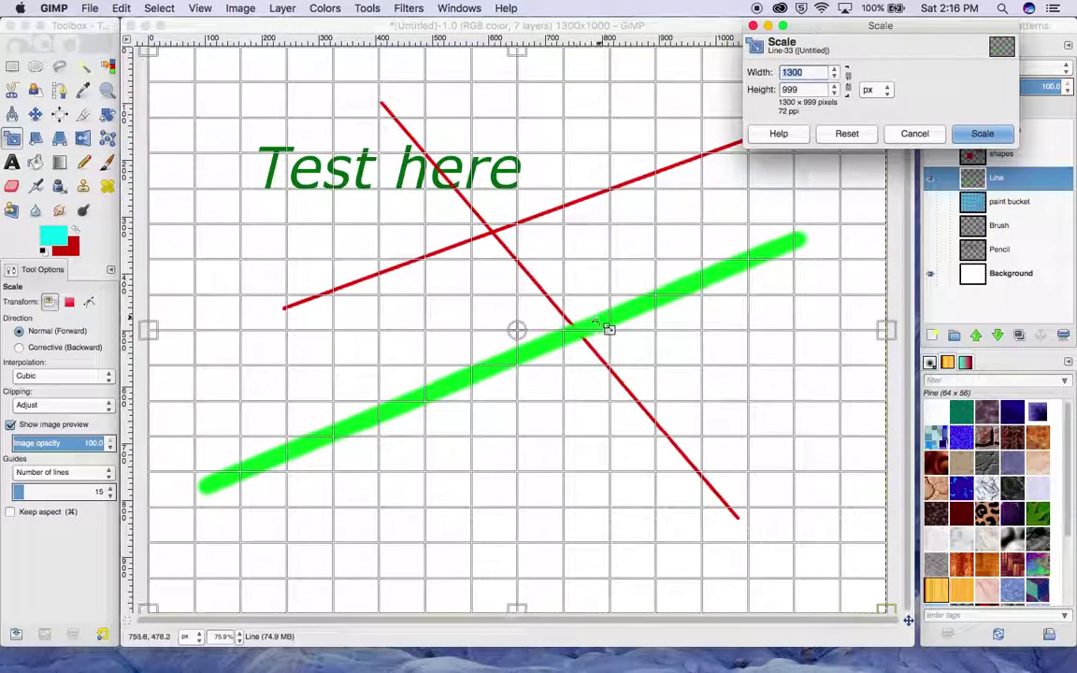
left_click(147, 53)
left_click_drag(147, 52, 260, 150)
left_click_drag(375, 238, 463, 291)
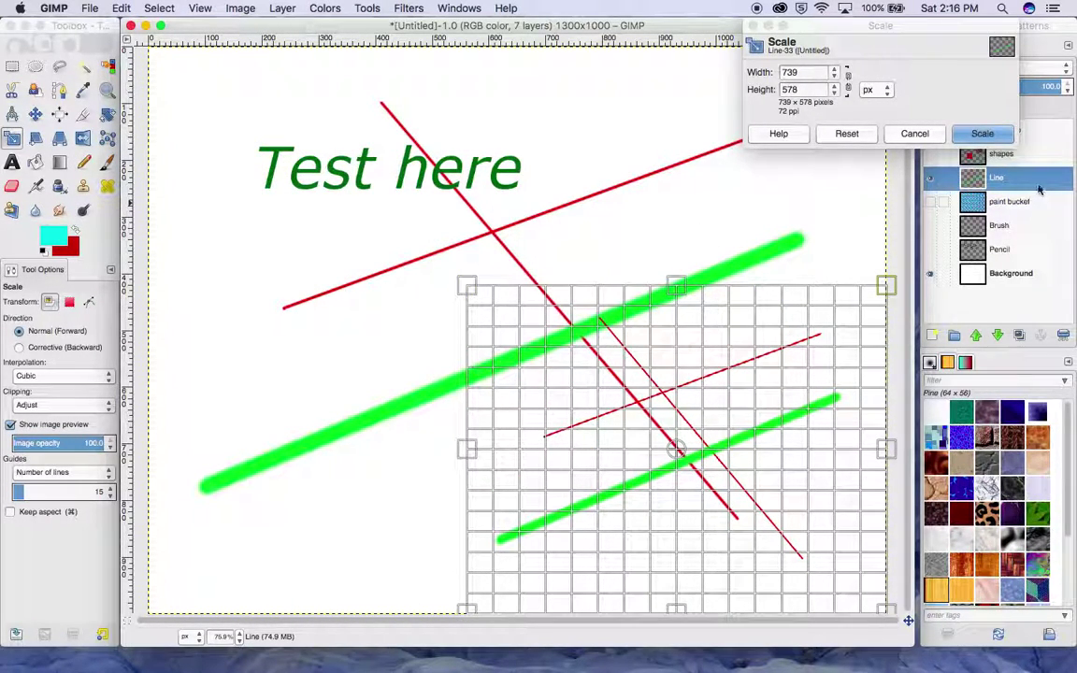
left_click(982, 133)
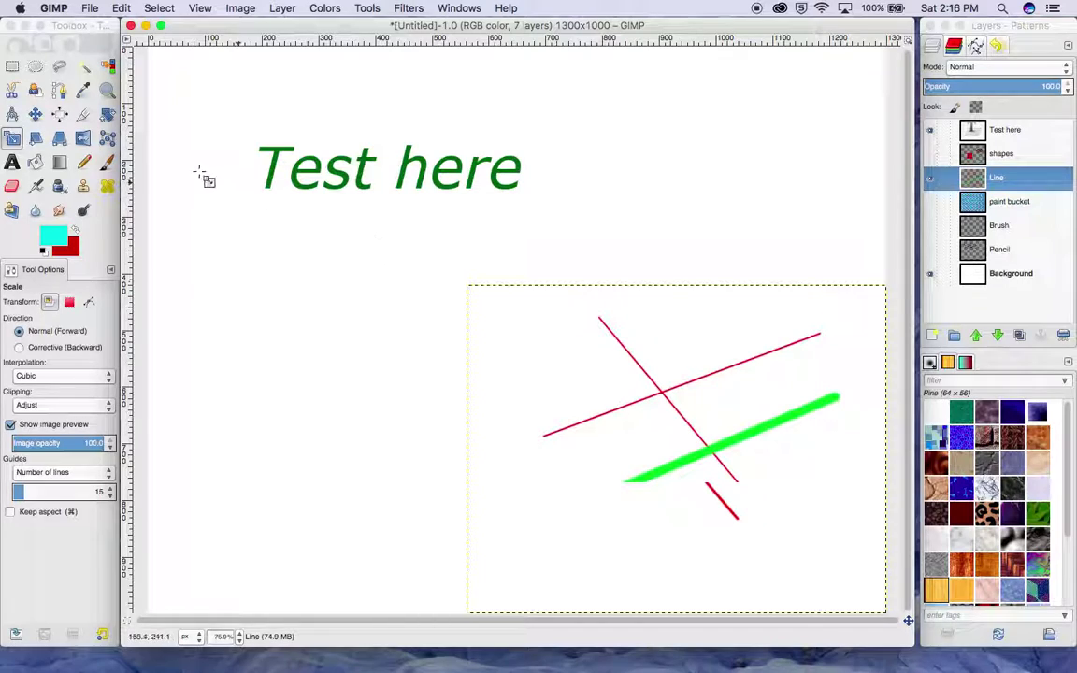
Move the scaled-down lines up and slightly to the left, just below the "Test here" text.
left_click(34, 113)
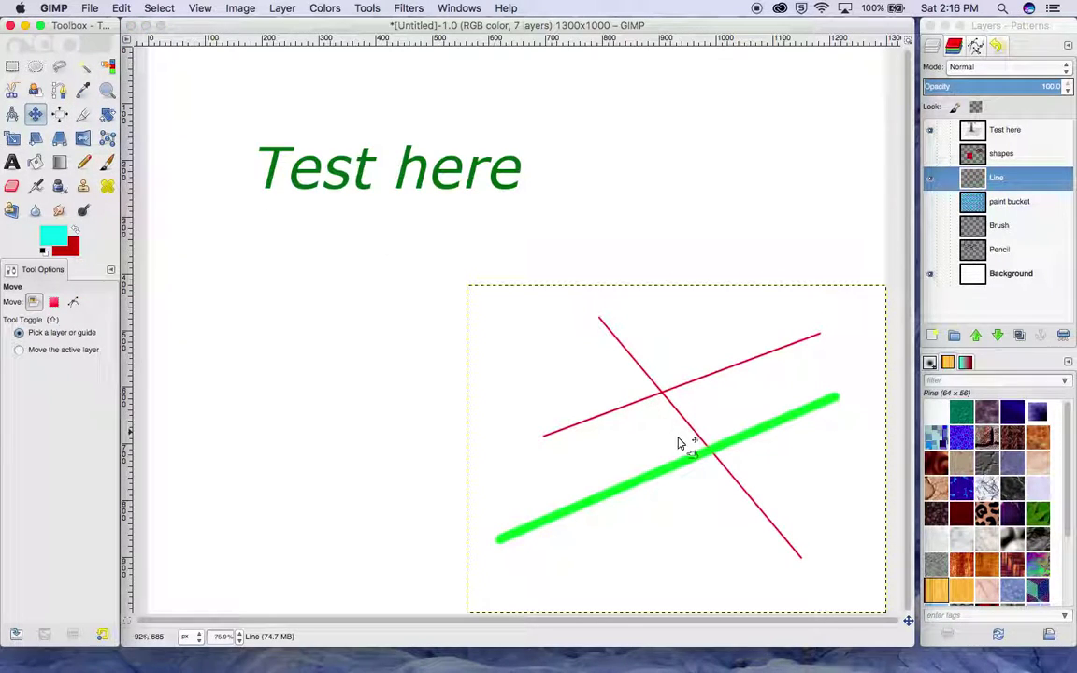
left_click_drag(706, 449, 661, 366)
key("shift+s")
key("d")
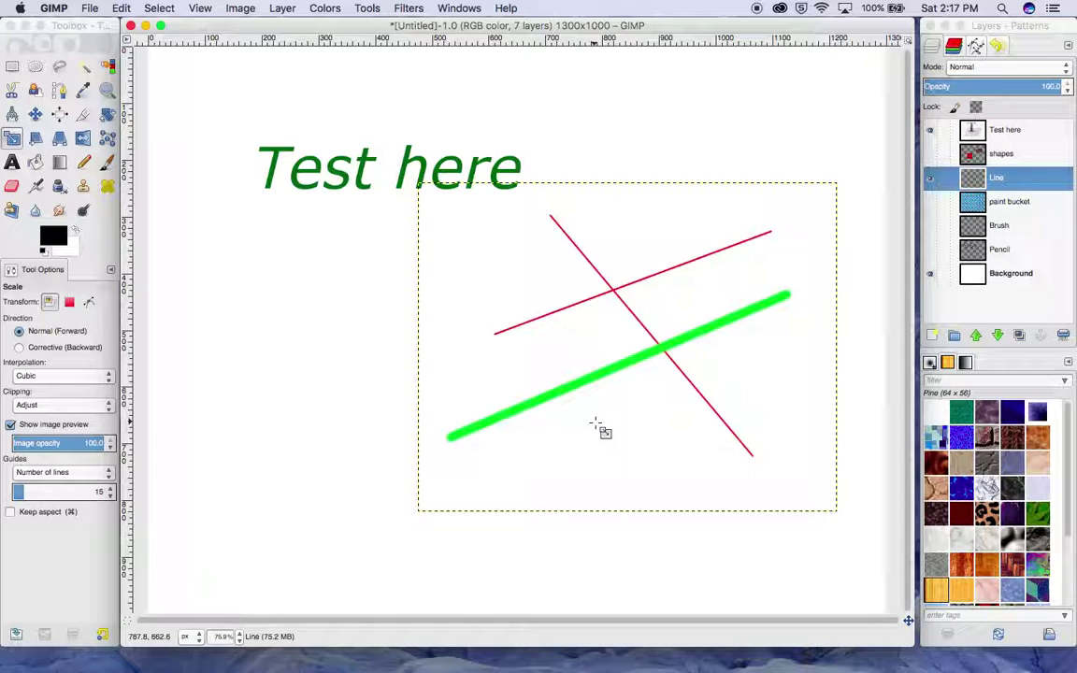
key("m")
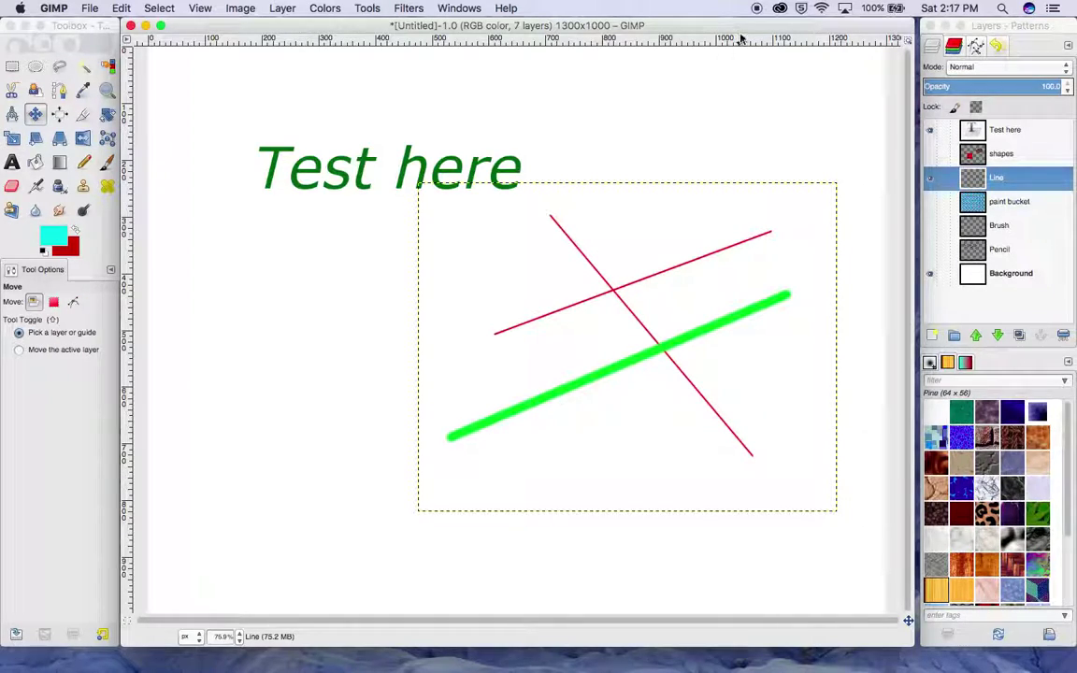